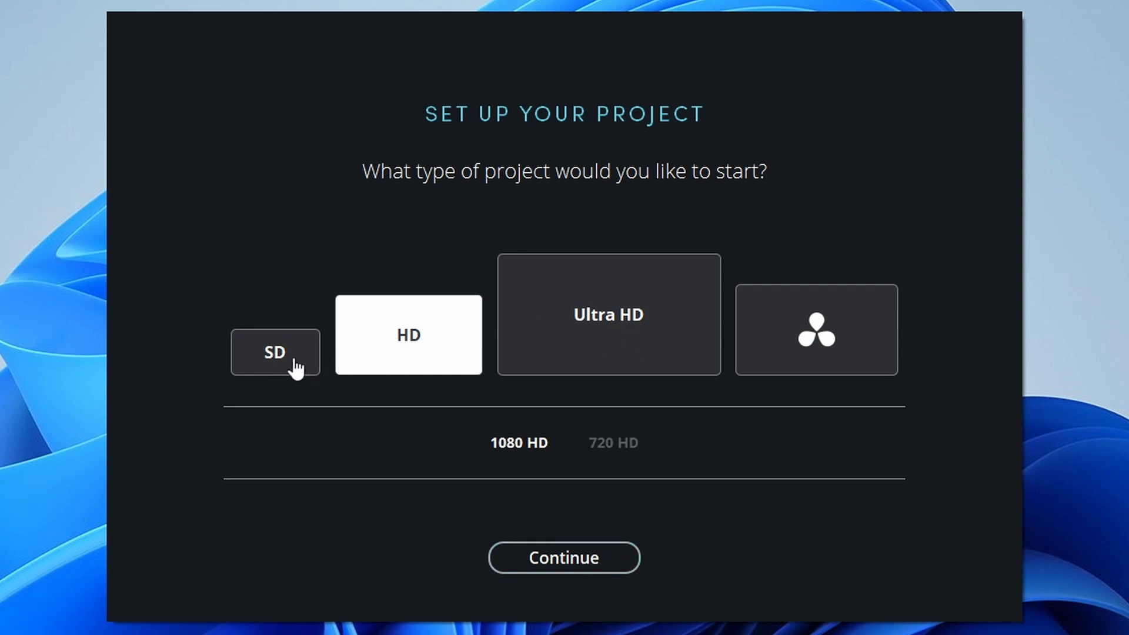
# Step: Accept the 1080 HD project type and browse to the AVCHD Main ext (D:) drive for the project media location
pyautogui.click(590, 570)
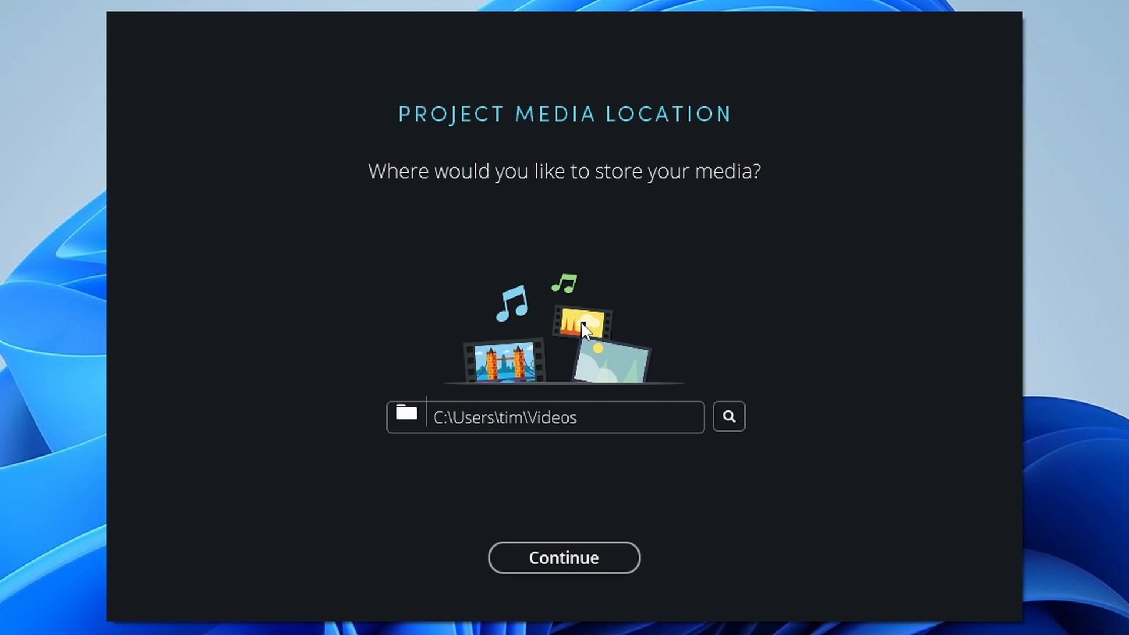
pyautogui.click(729, 418)
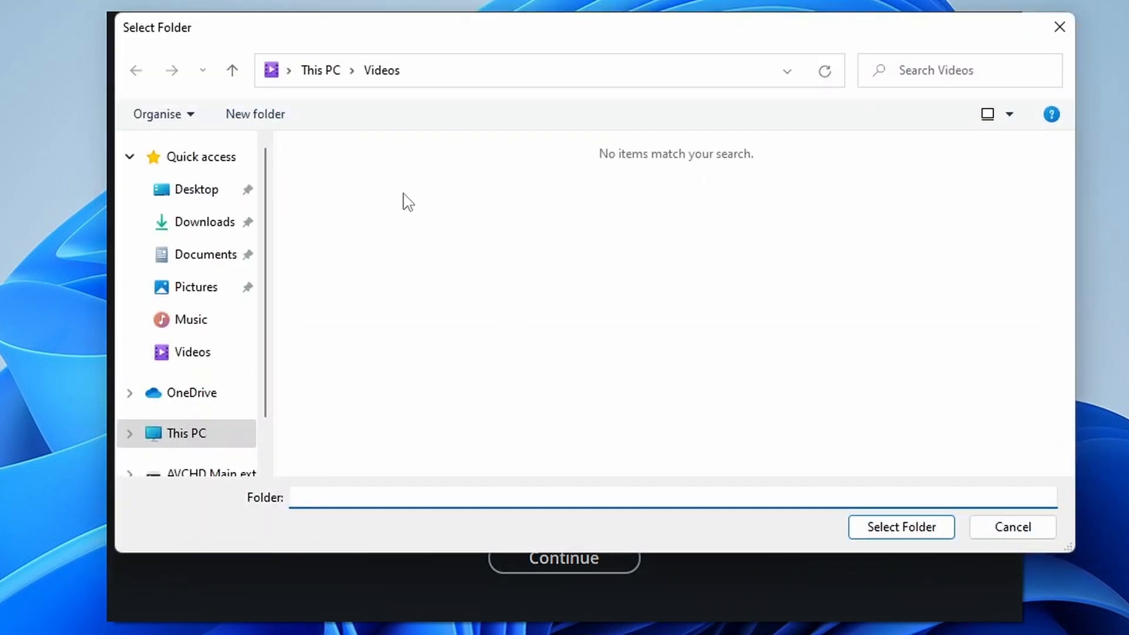
pyautogui.click(130, 435)
pyautogui.click(273, 457)
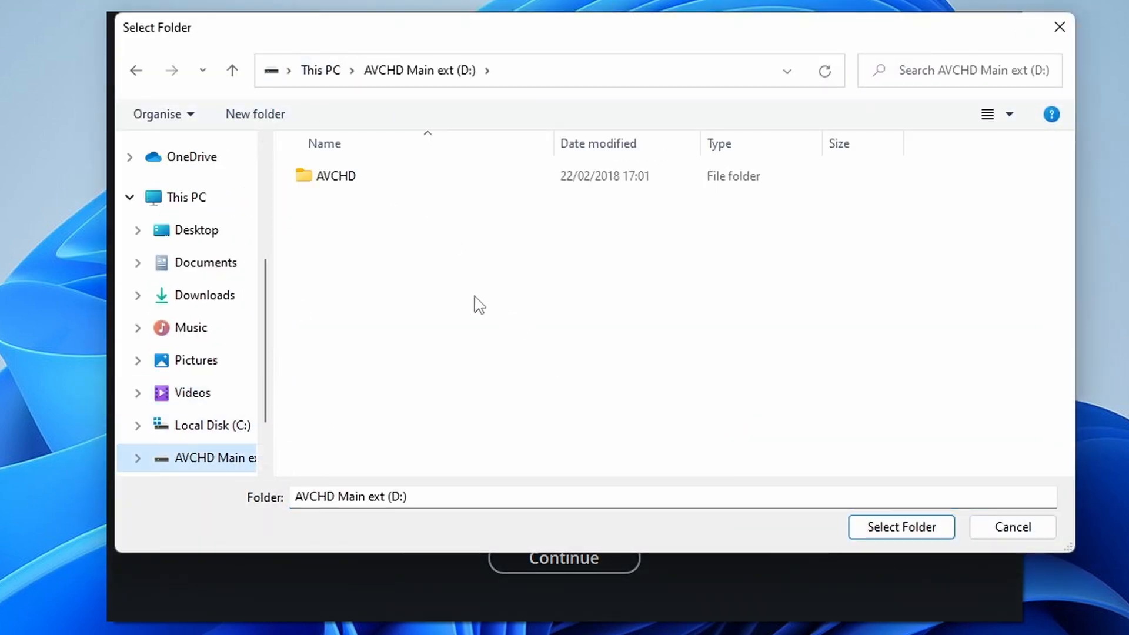
# Step: Create a folder named resolve on the D: drive and choose it as the project media location
pyautogui.hotkey('ctrl', 'shift', 'n')
pyautogui.write('re')
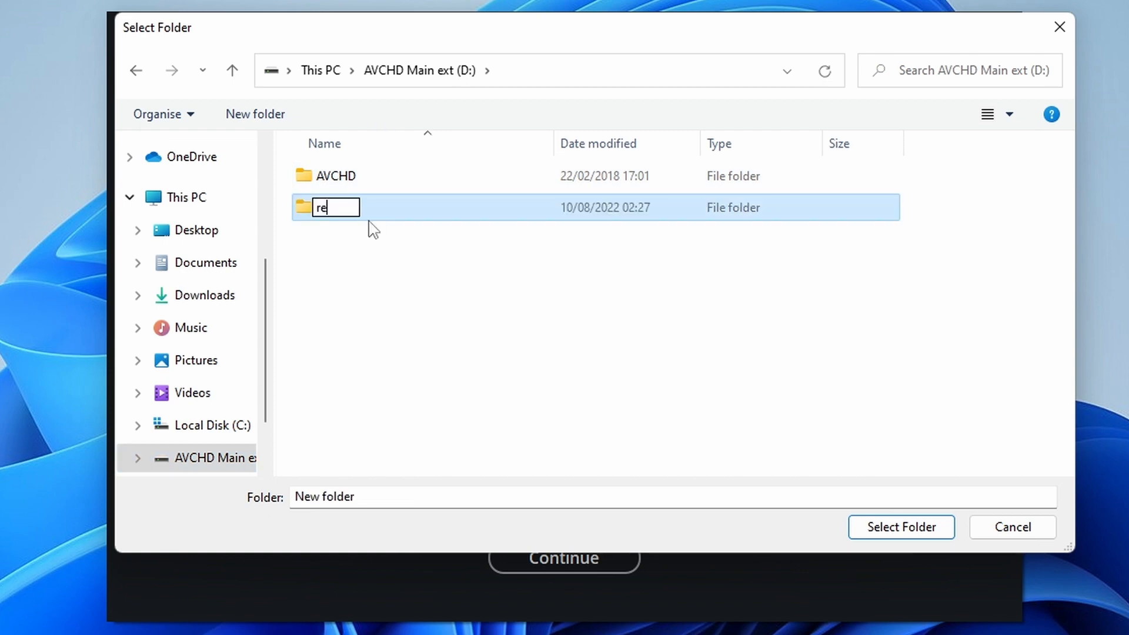
pyautogui.write('solve')
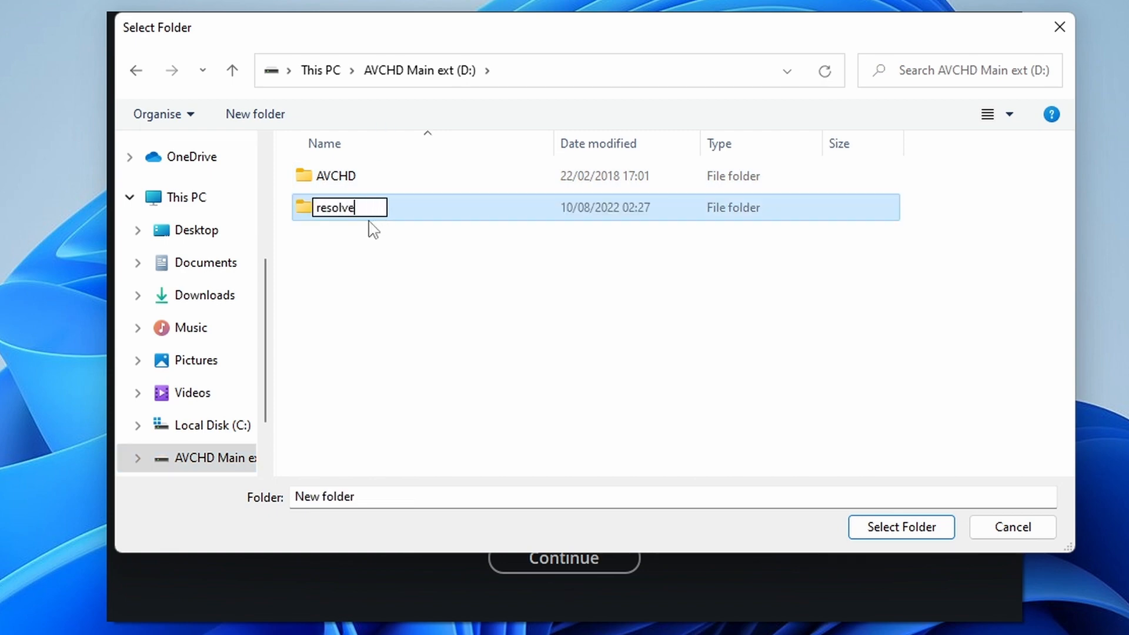
pyautogui.press('Return')
pyautogui.press('Return')
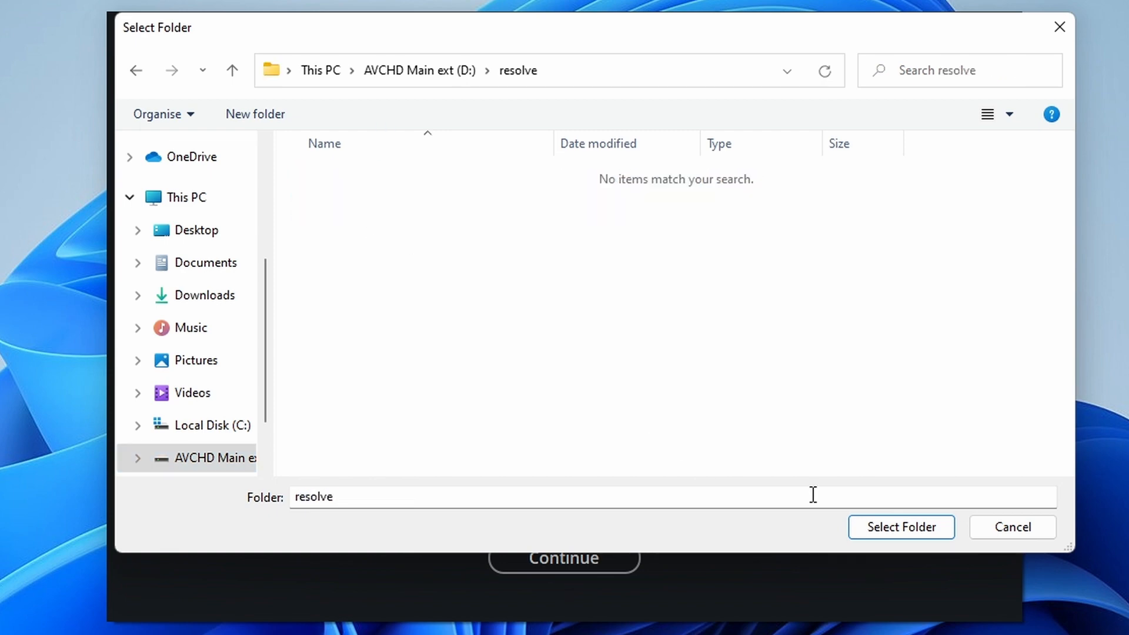
pyautogui.click(887, 533)
# Step: Accept the media location, keep the DaVinci Resolve keyboard layout, and finish the setup to start a project
pyautogui.click(597, 568)
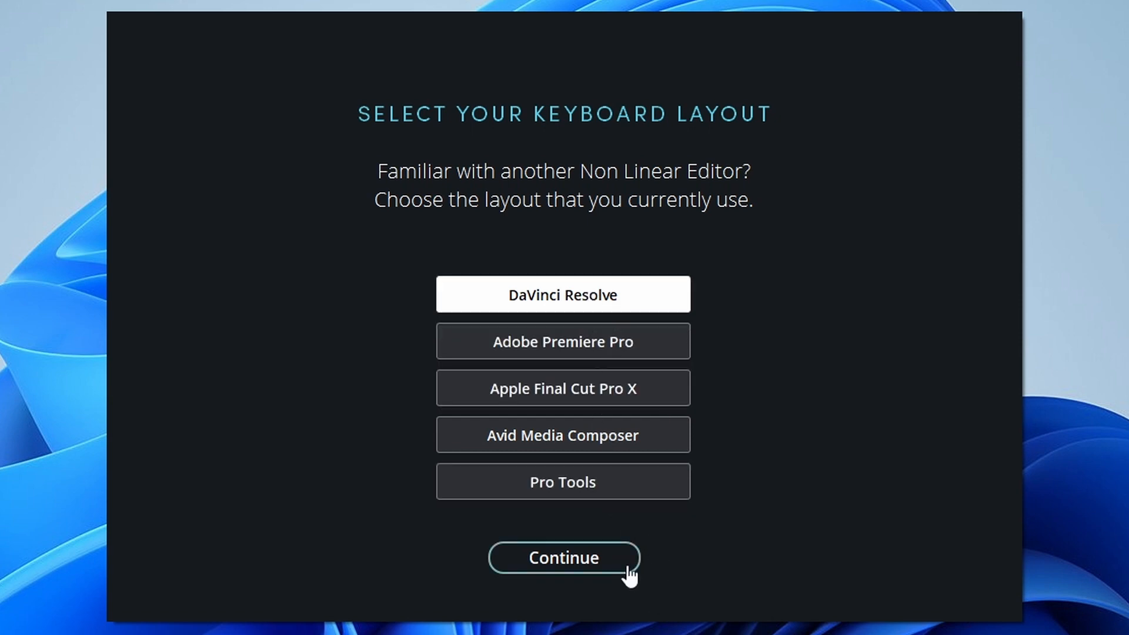
pyautogui.click(573, 562)
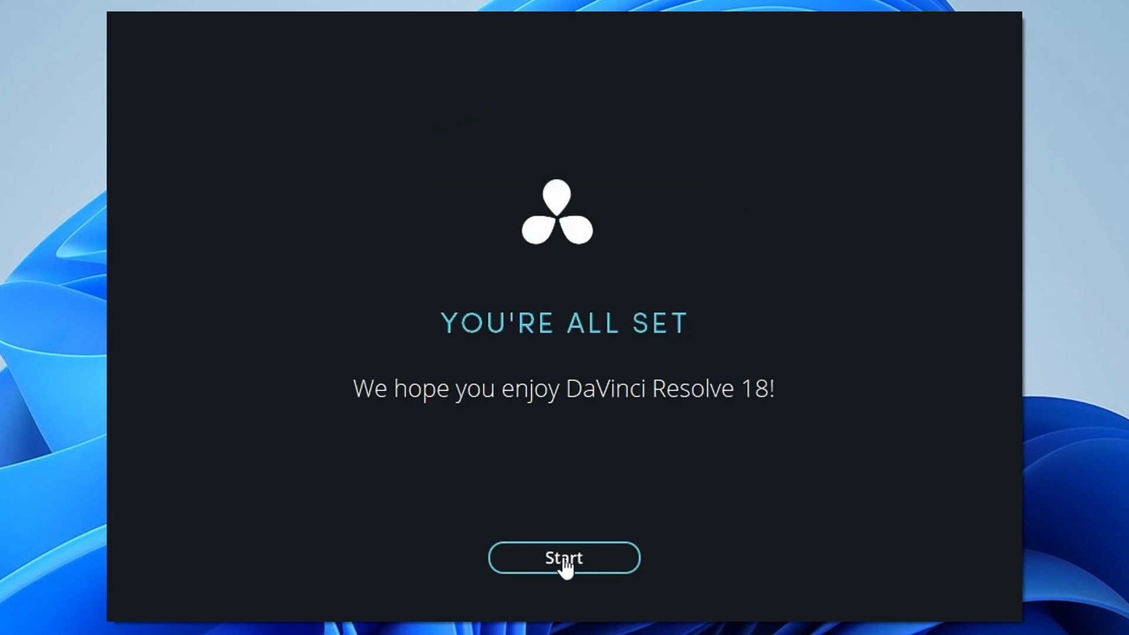
pyautogui.click(564, 566)
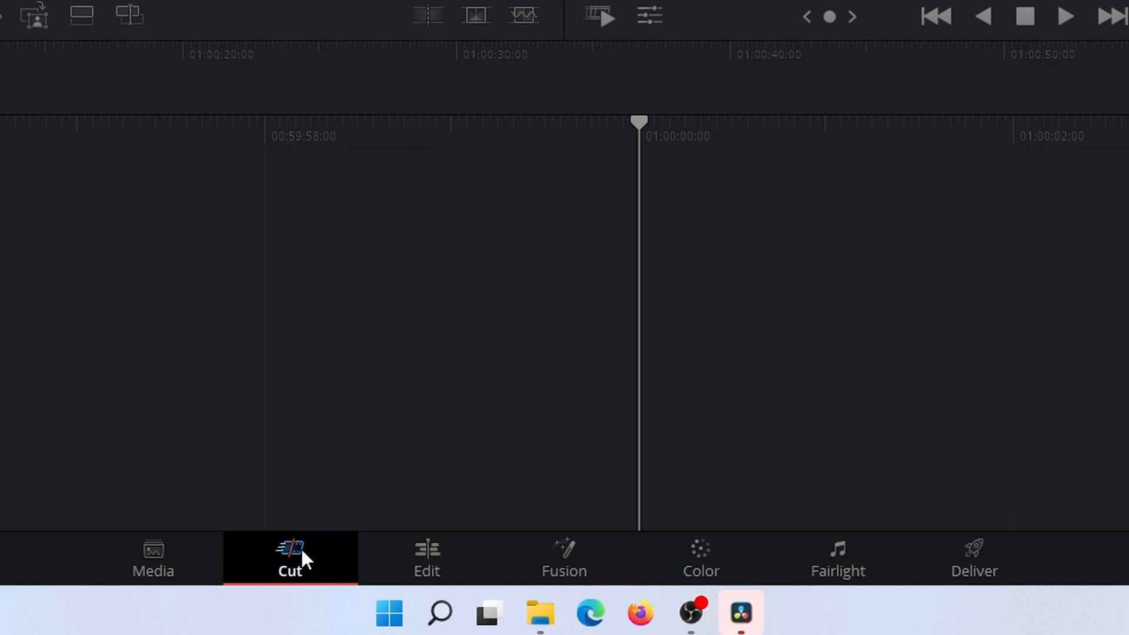
# Step: Look through the Edit, Cut, Media, Fusion, Color, Fairlight and Deliver pages of the empty project
pyautogui.click(428, 556)
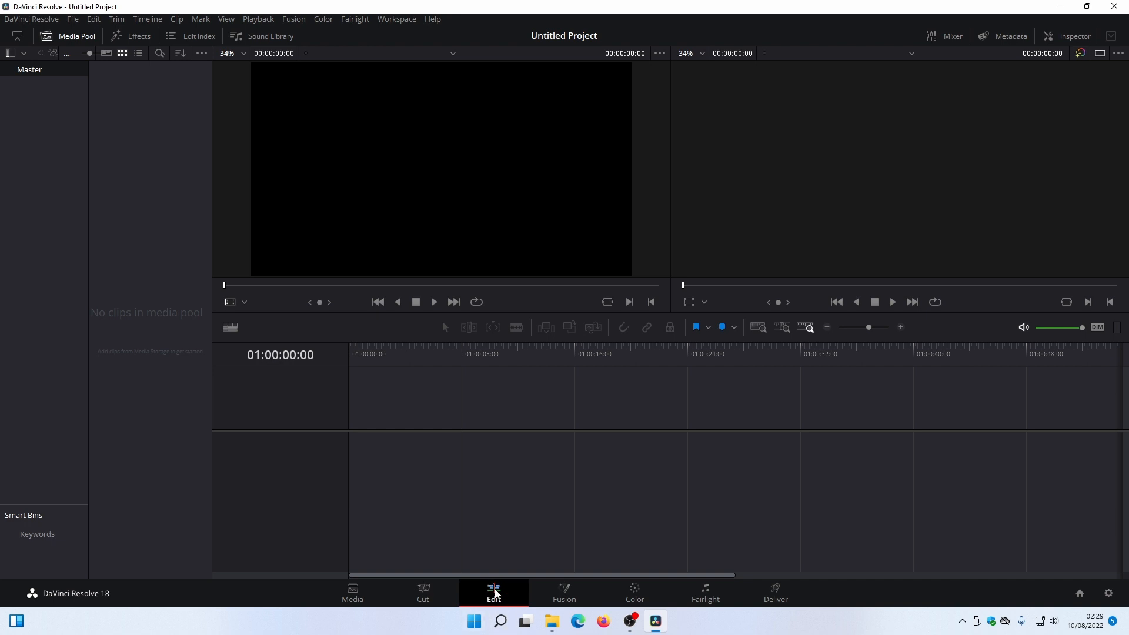
pyautogui.click(430, 593)
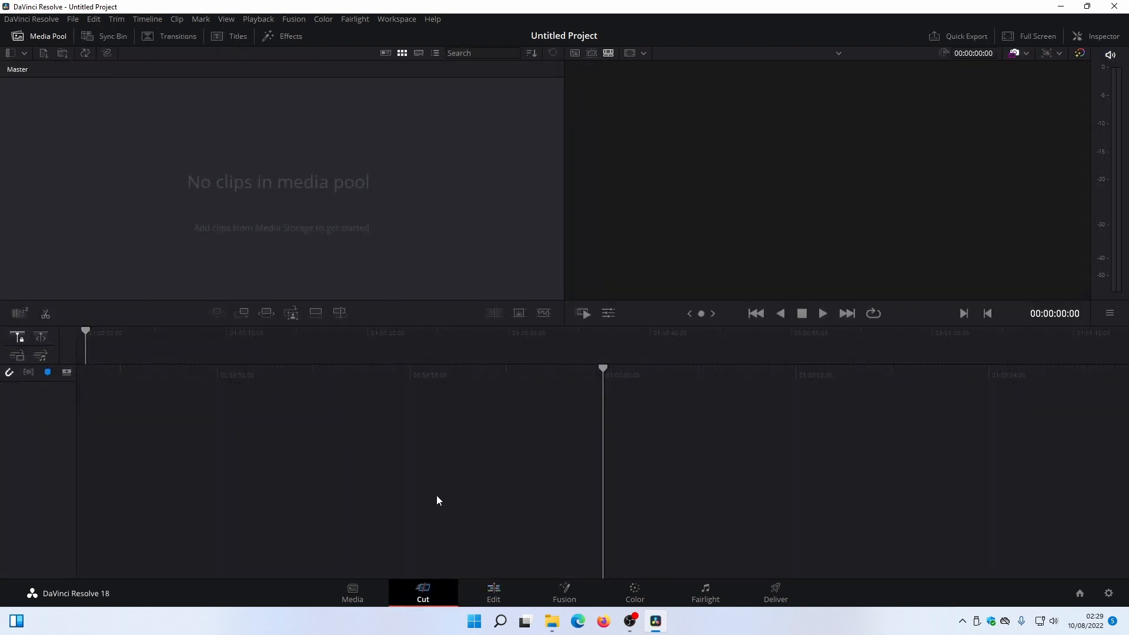
pyautogui.click(492, 594)
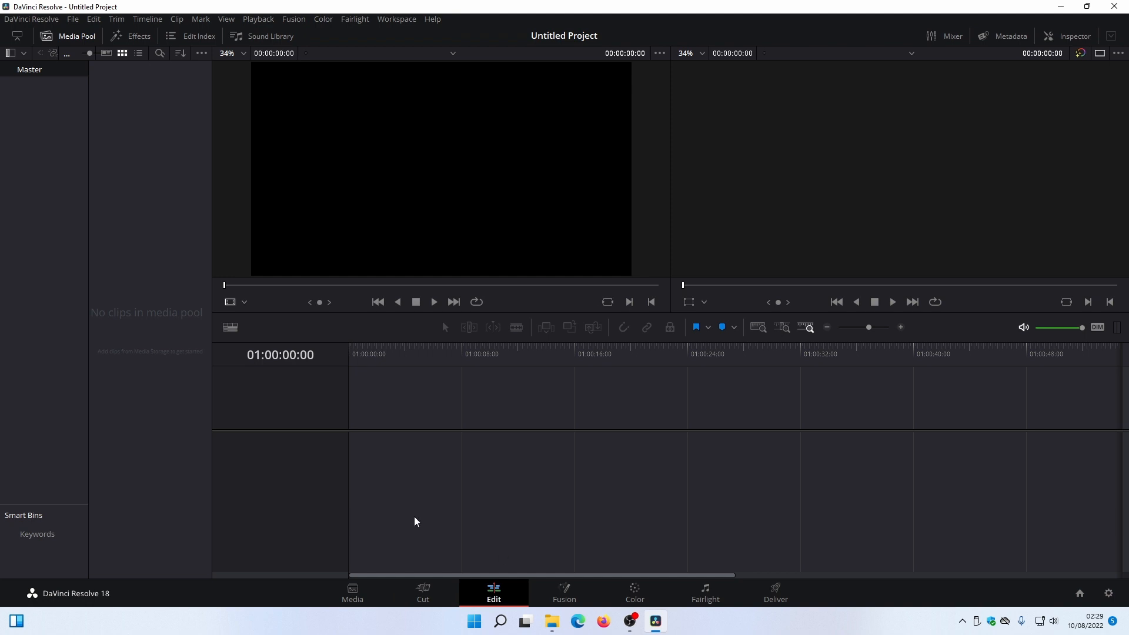
pyautogui.hotkey('shift', '2')
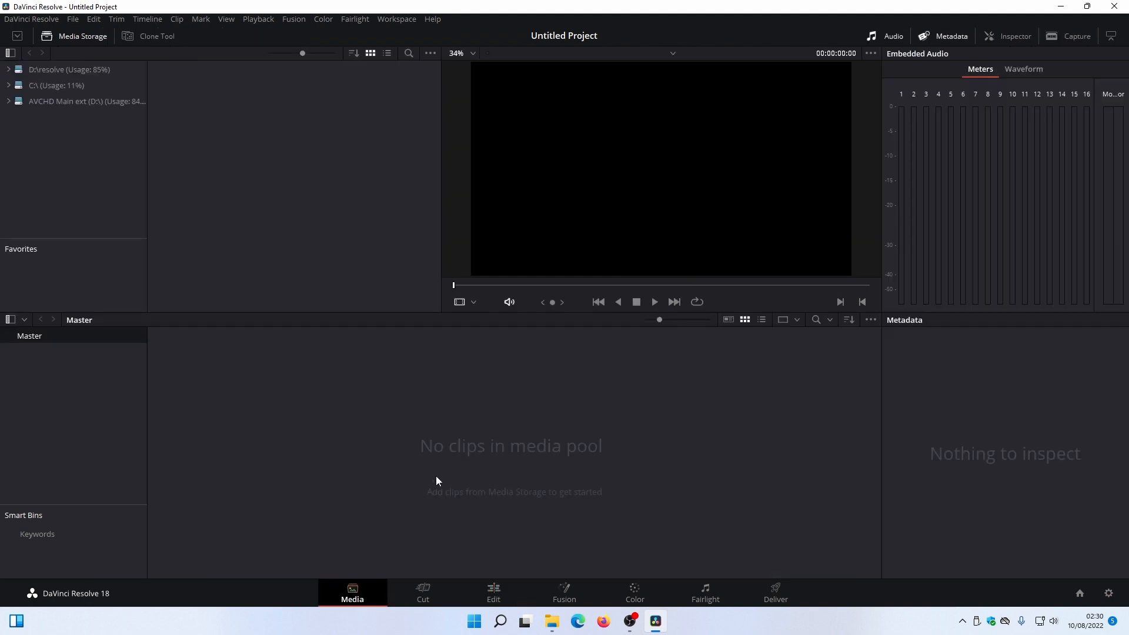
pyautogui.click(564, 594)
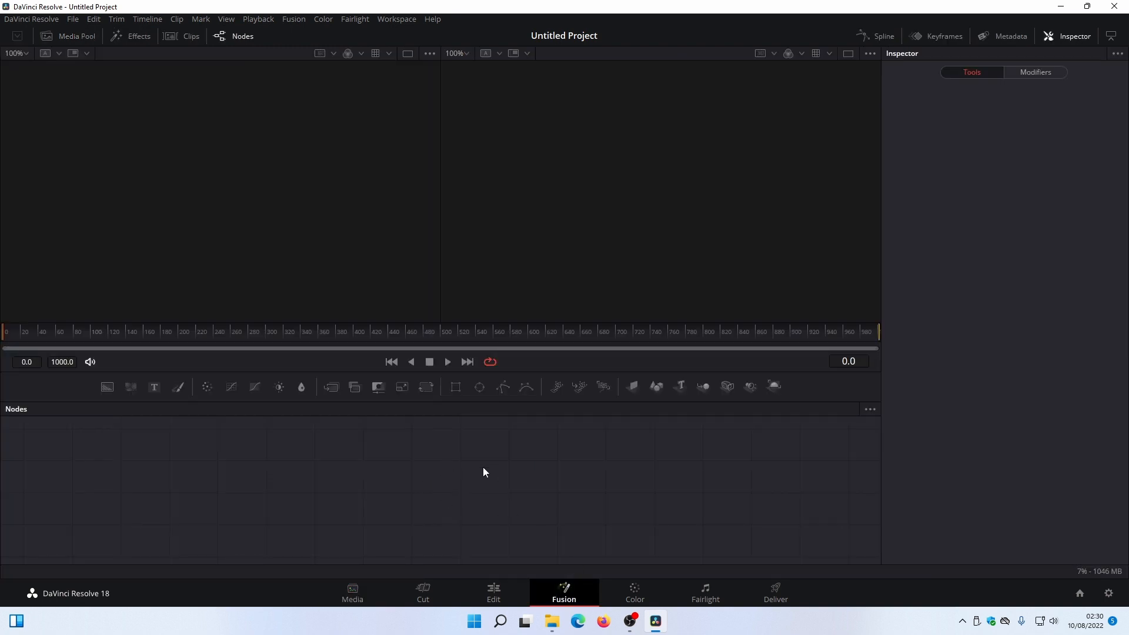
pyautogui.click(638, 591)
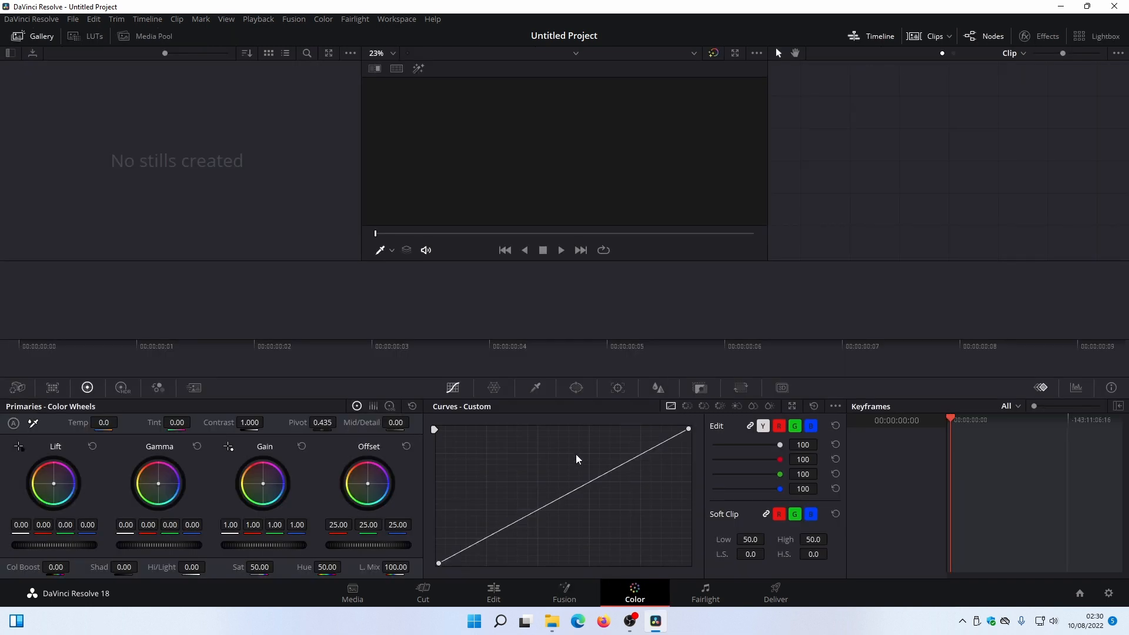
pyautogui.click(708, 595)
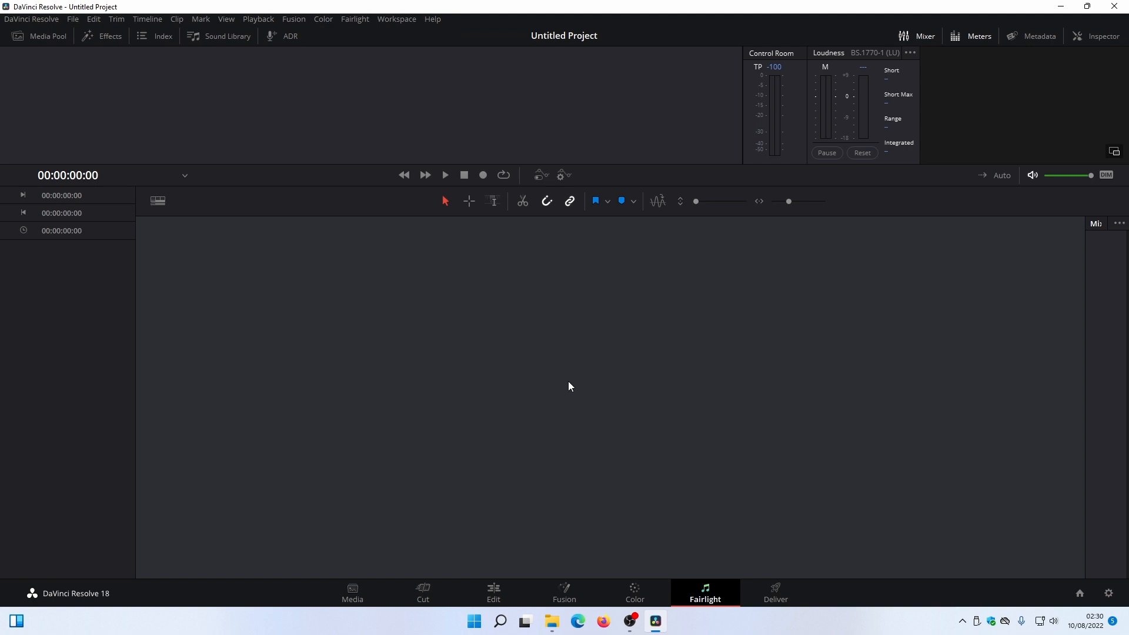
pyautogui.click(772, 595)
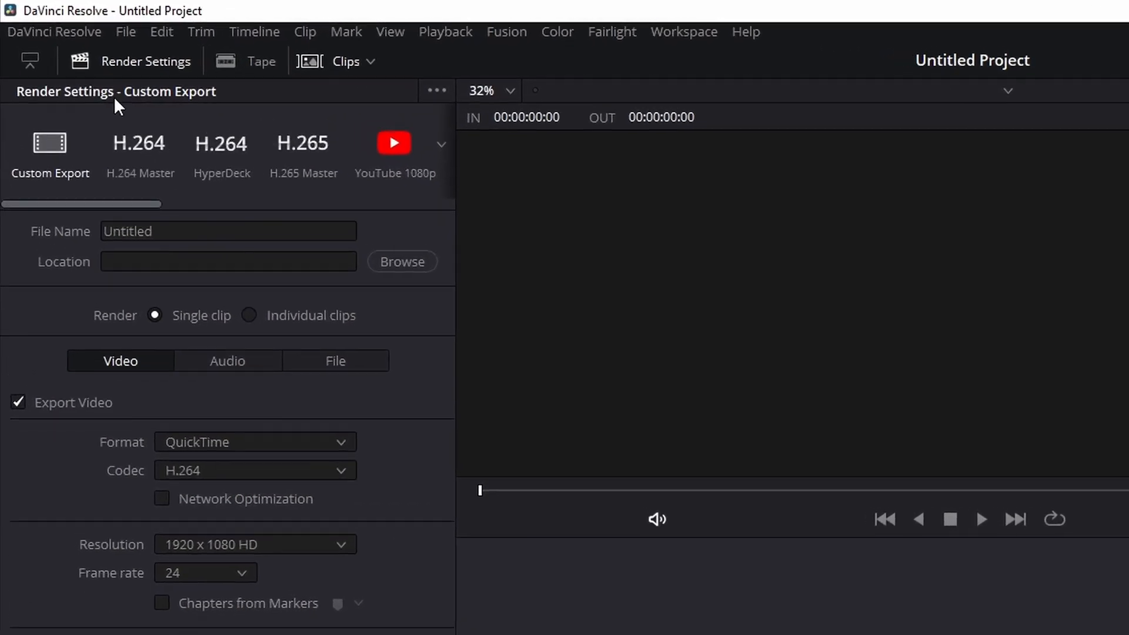
# Step: View the master settings in the project settings and close them without changes
pyautogui.click(21, 18)
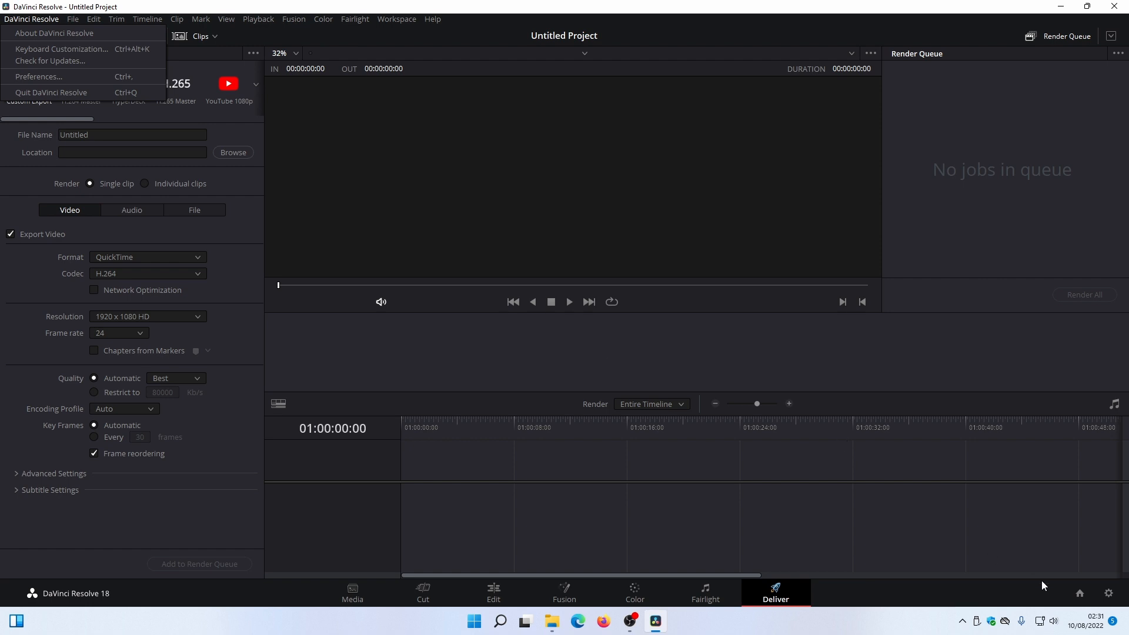
pyautogui.click(1110, 595)
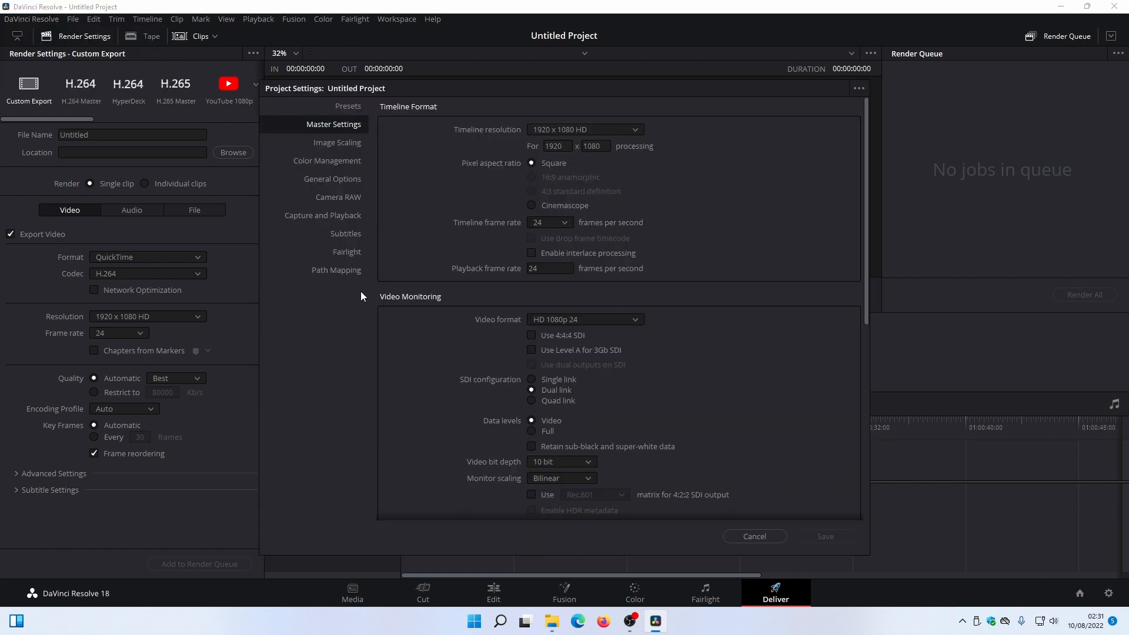
pyautogui.press('Escape')
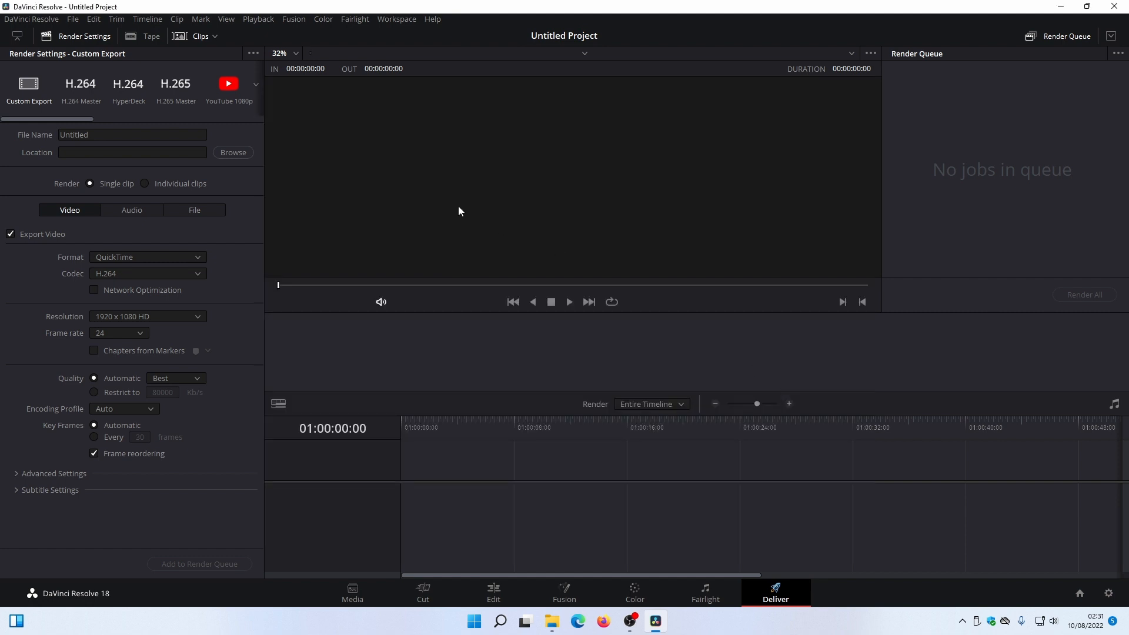
# Step: Open the program preferences and look at the User and System categories, ending on the System media storage settings
pyautogui.click(36, 21)
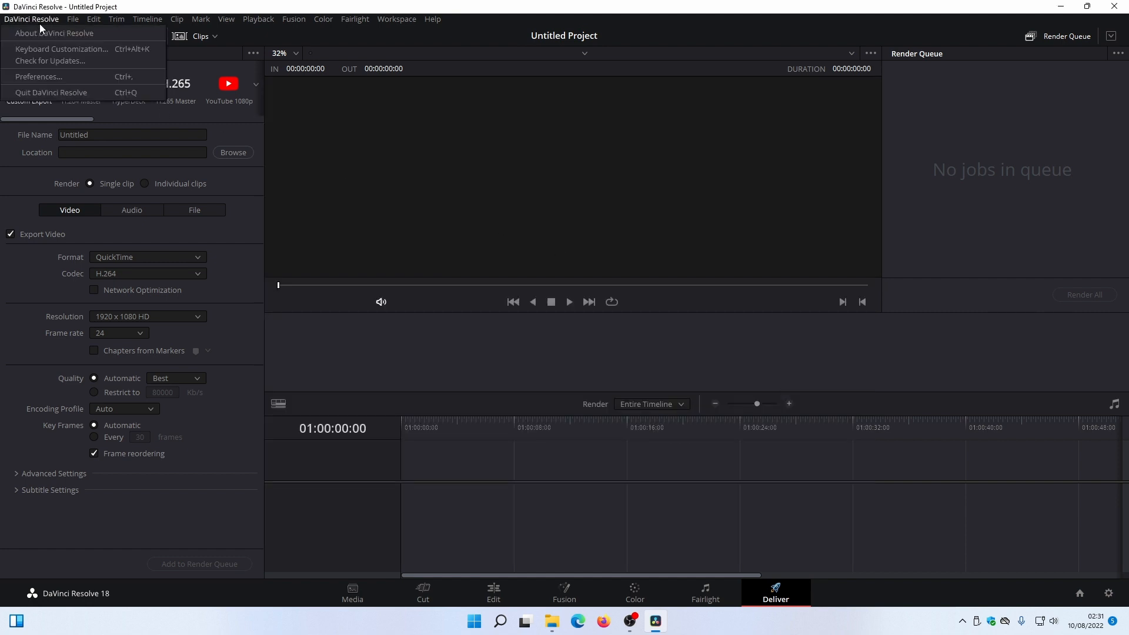
pyautogui.click(57, 77)
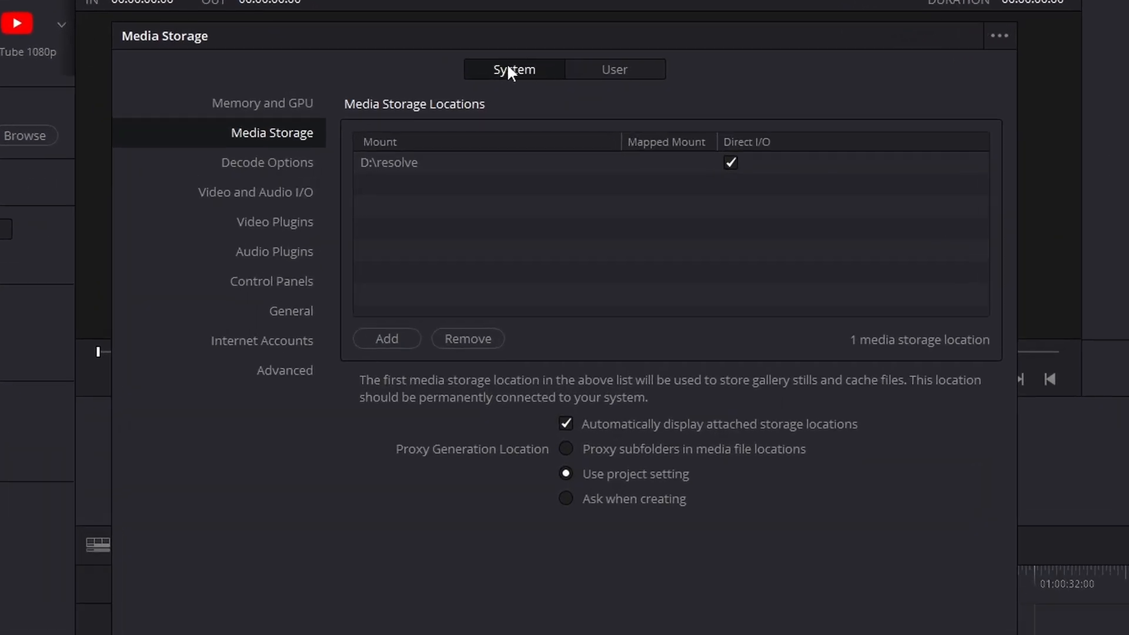
pyautogui.click(629, 69)
pyautogui.click(514, 70)
# Step: Look at how a media storage location is added, cancel the folder choice, and select the D:\resolve entry
pyautogui.click(403, 339)
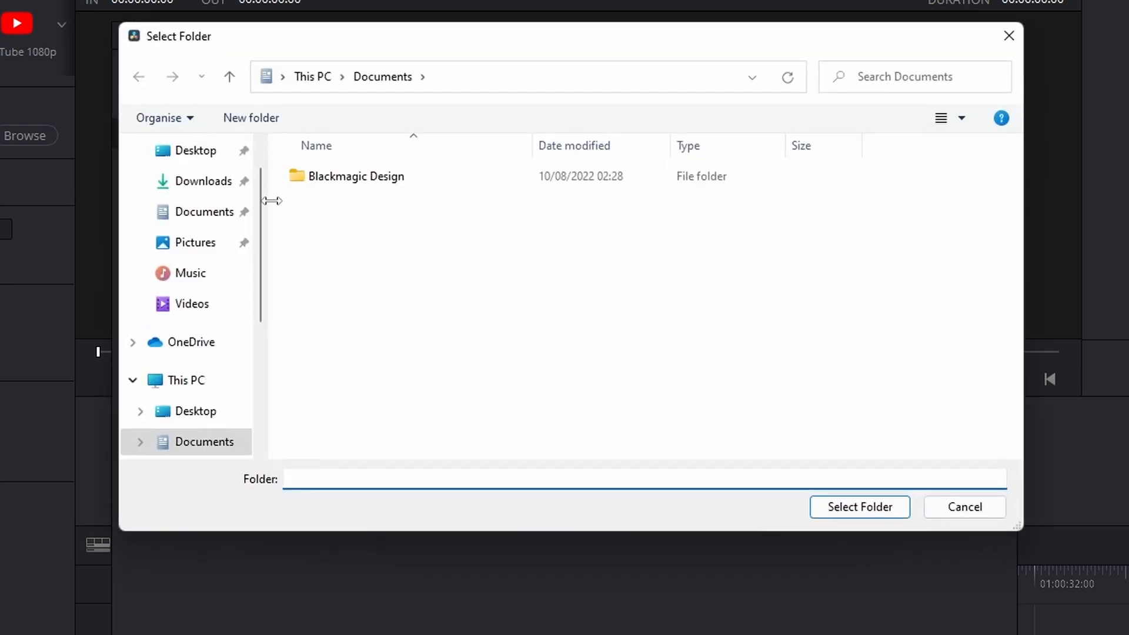
pyautogui.click(953, 512)
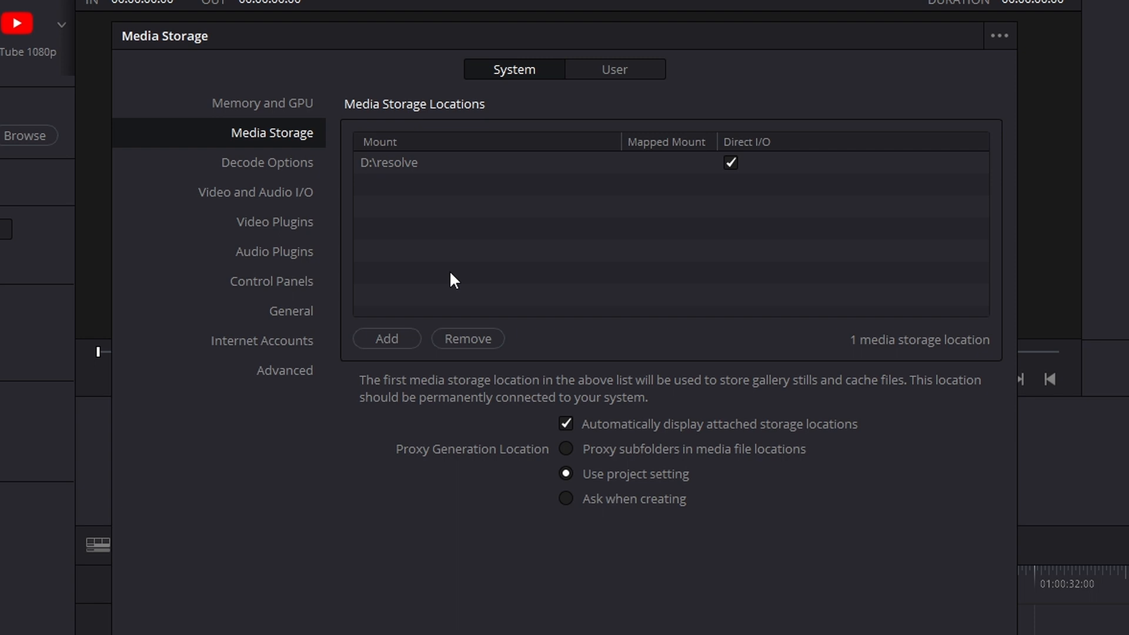
pyautogui.click(386, 165)
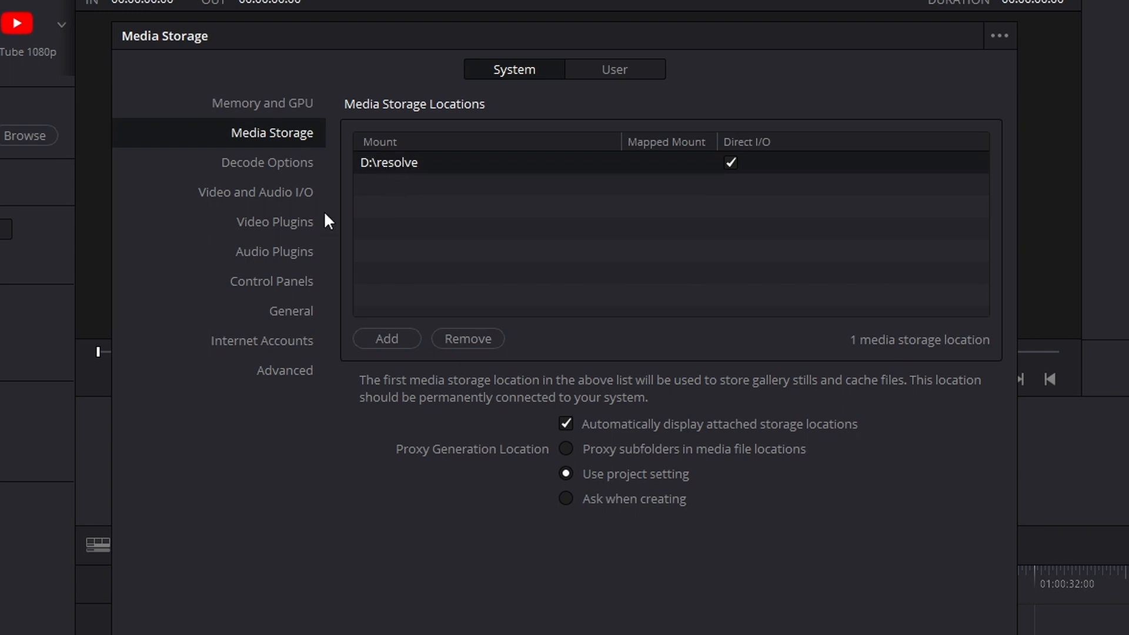
# Step: Set both the monitor device and the capture device to Intensity Pro in the Video and Audio I/O preferences and save them
pyautogui.click(267, 192)
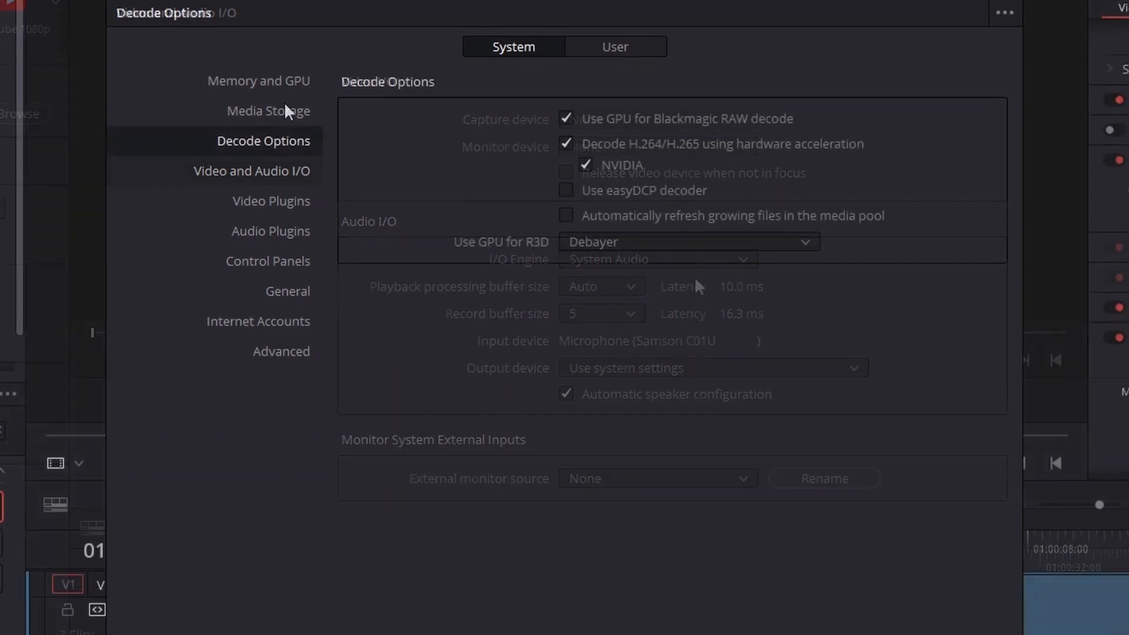
pyautogui.click(259, 167)
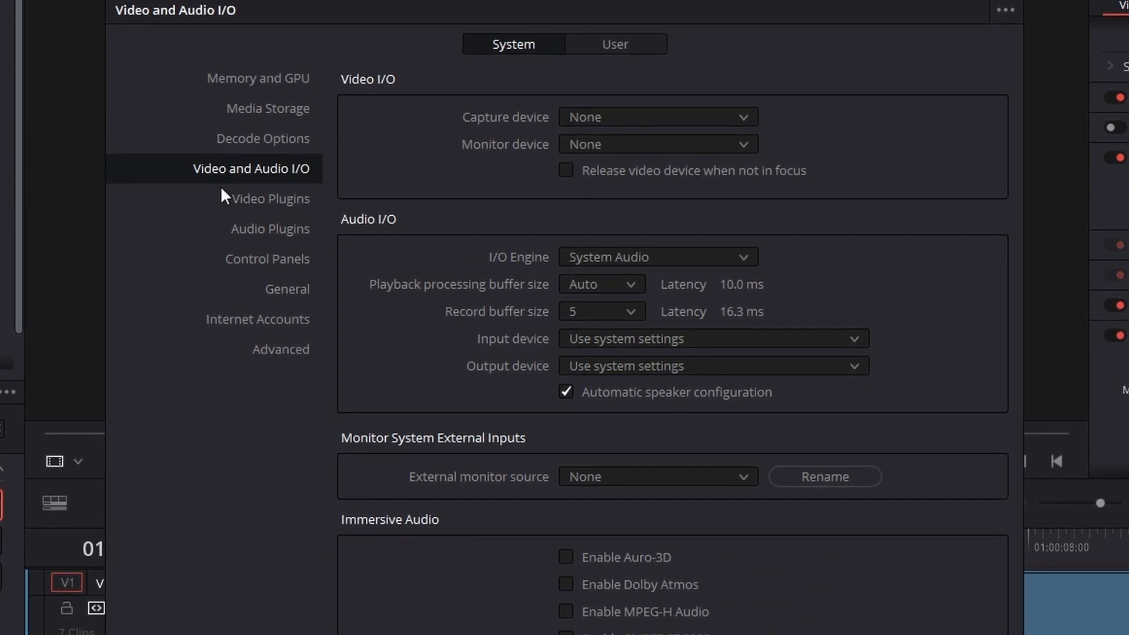
pyautogui.click(637, 145)
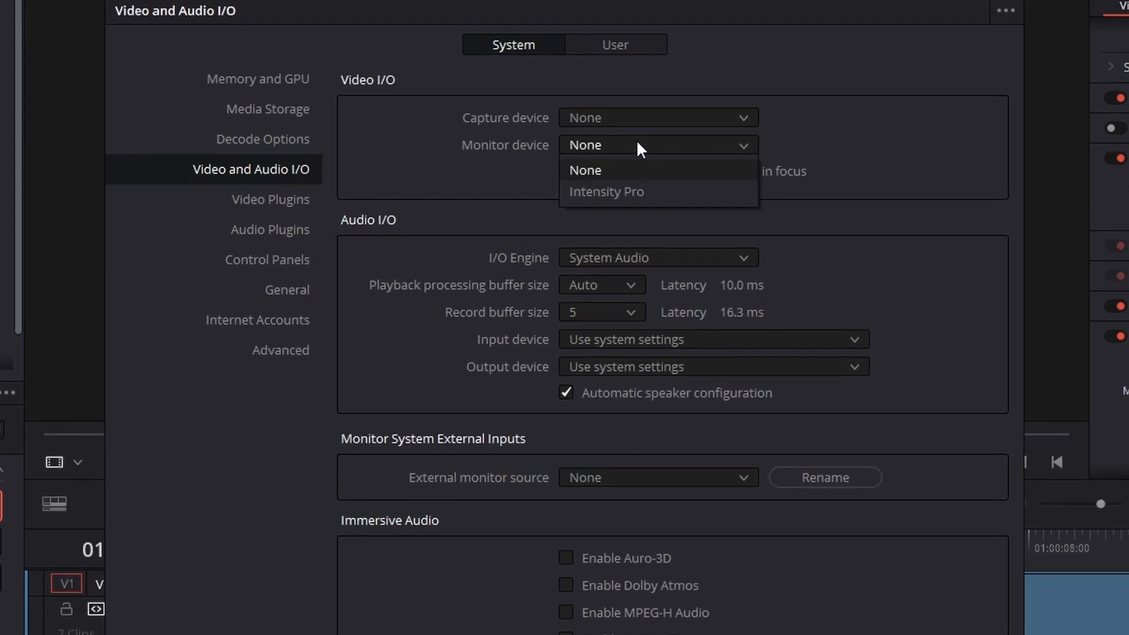
pyautogui.click(615, 192)
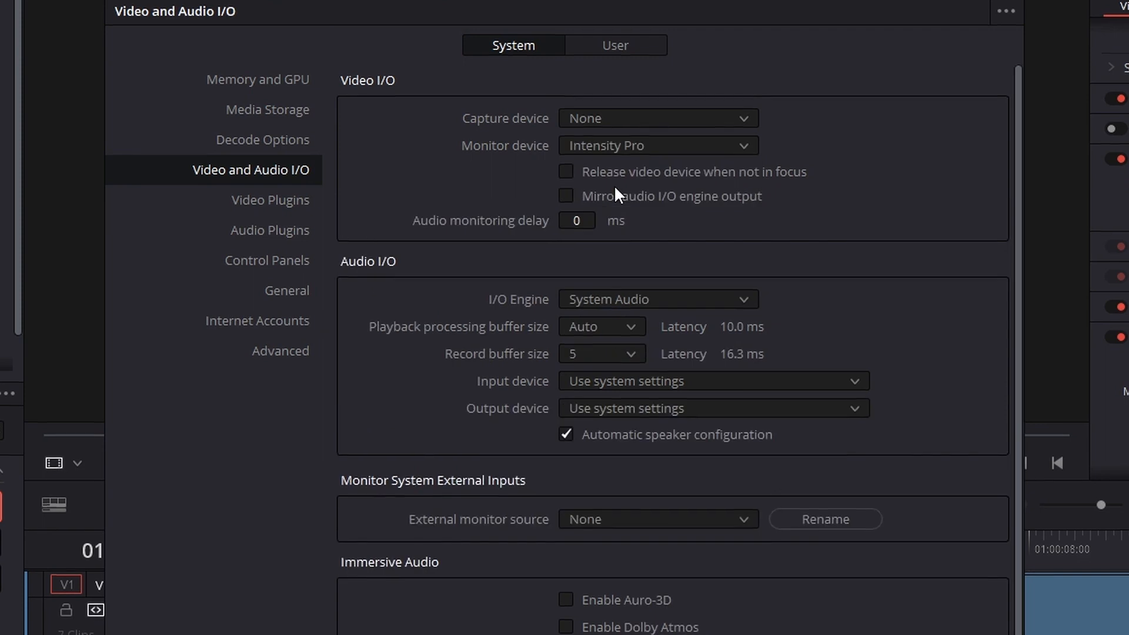
pyautogui.click(621, 117)
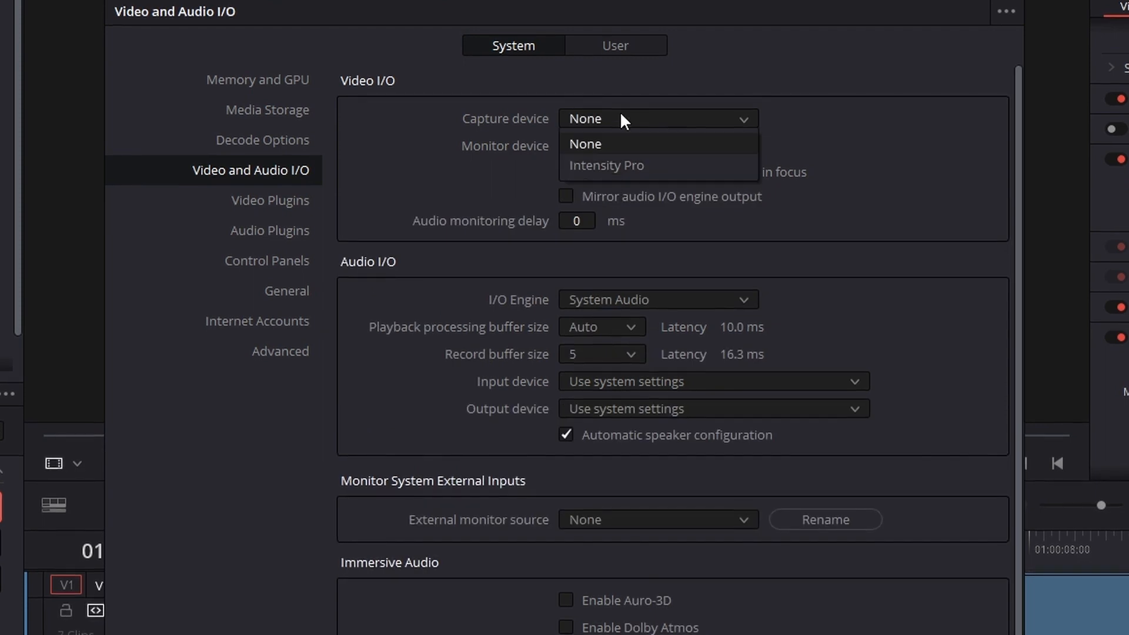
pyautogui.click(626, 167)
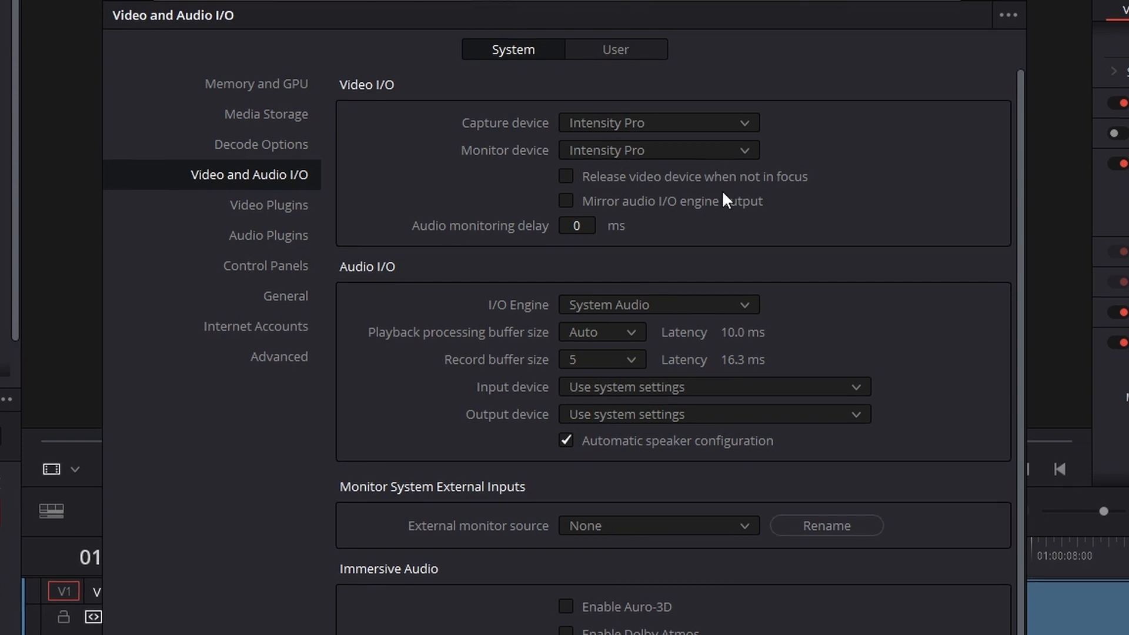
pyautogui.click(953, 632)
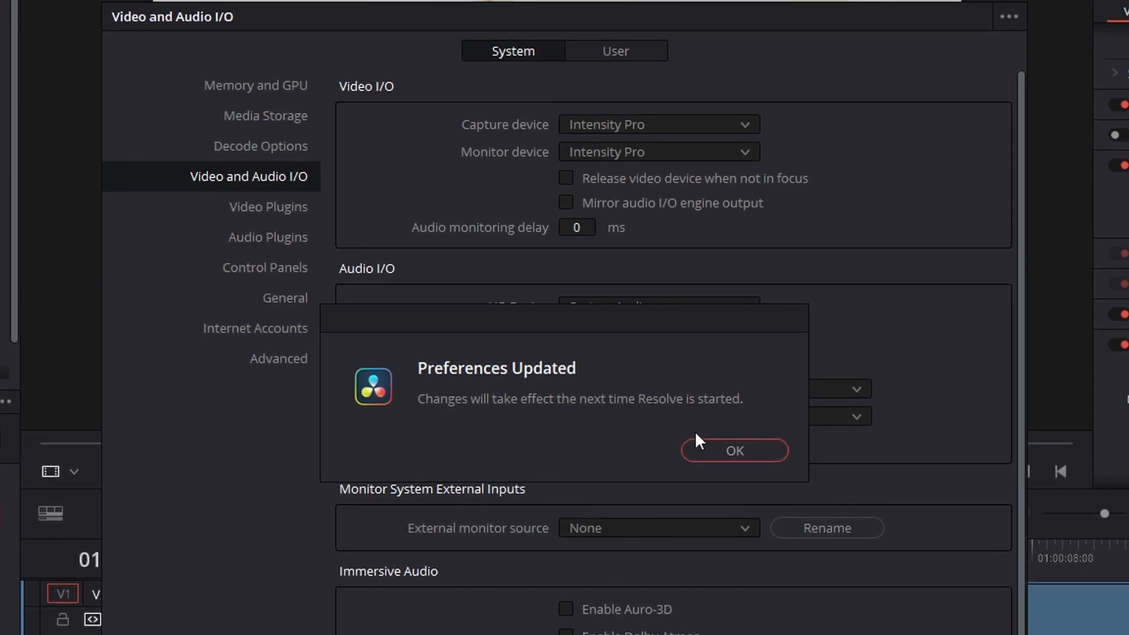
pyautogui.click(746, 450)
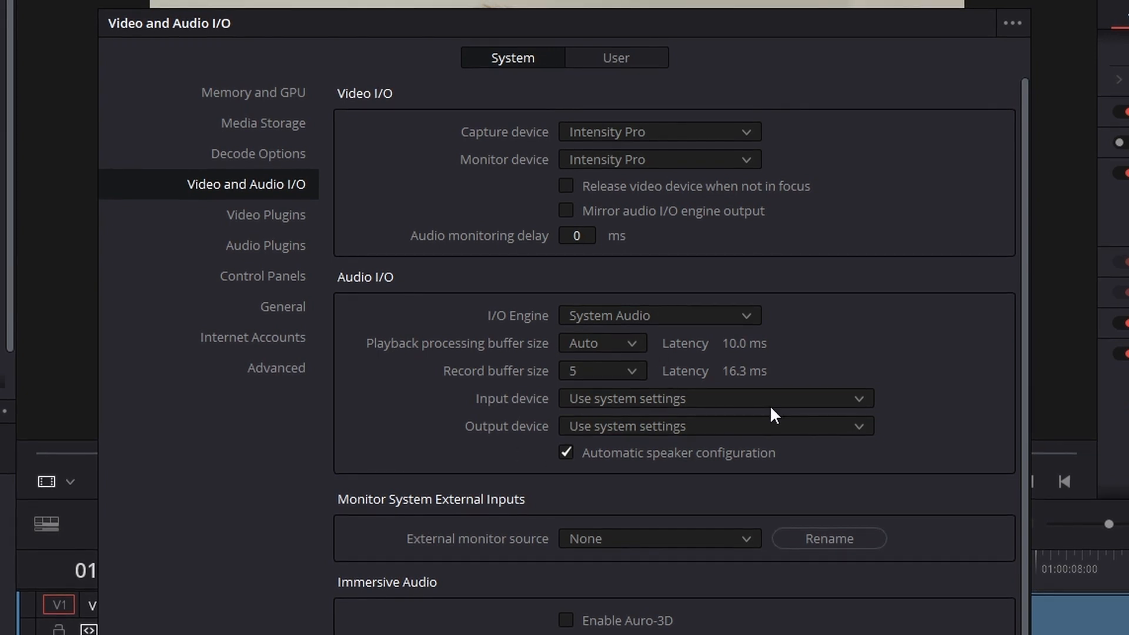
# Step: Set the audio I/O engine to Desktop Video in the Video and Audio I/O preferences
pyautogui.click(746, 316)
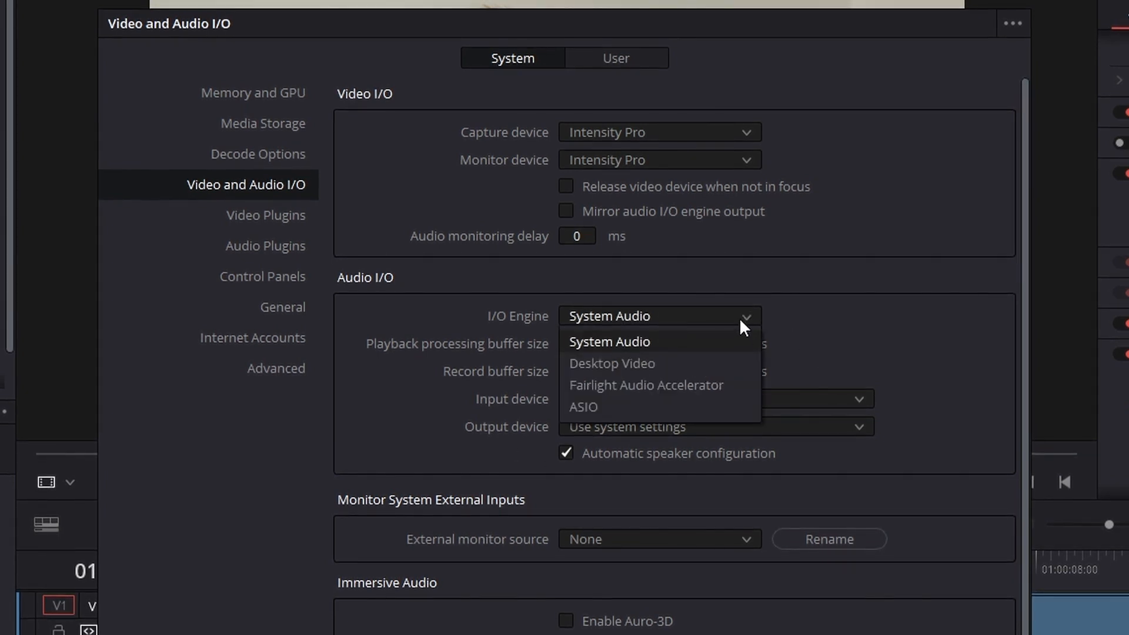
pyautogui.click(643, 365)
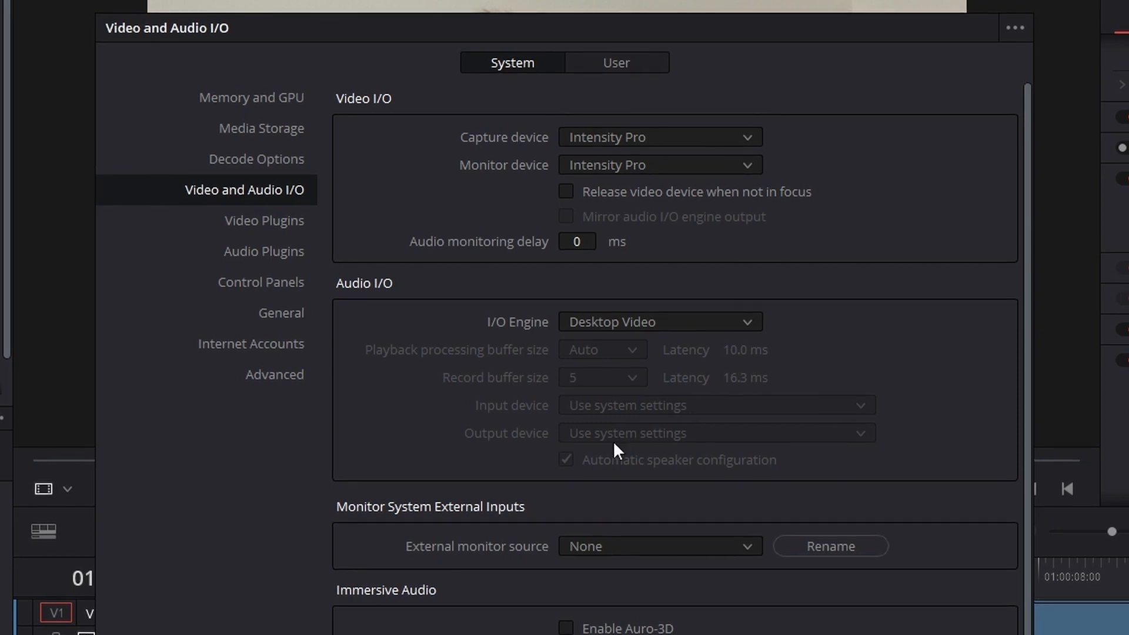
# Step: Set the audio I/O engine to System Audio in the Video and Audio I/O preferences
pyautogui.click(646, 325)
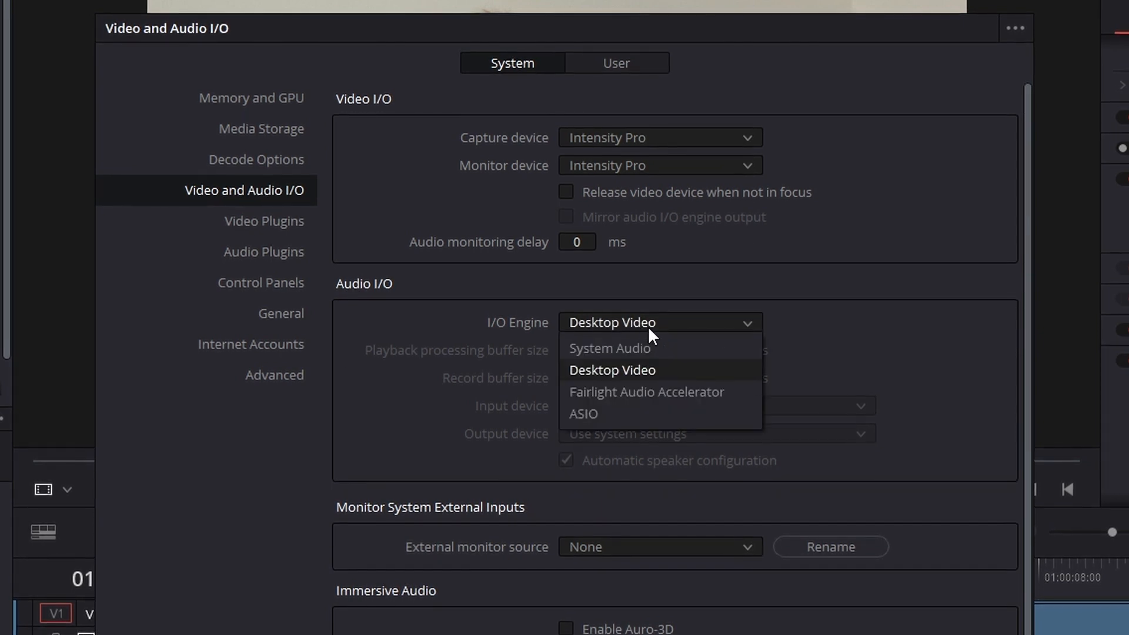
pyautogui.click(635, 344)
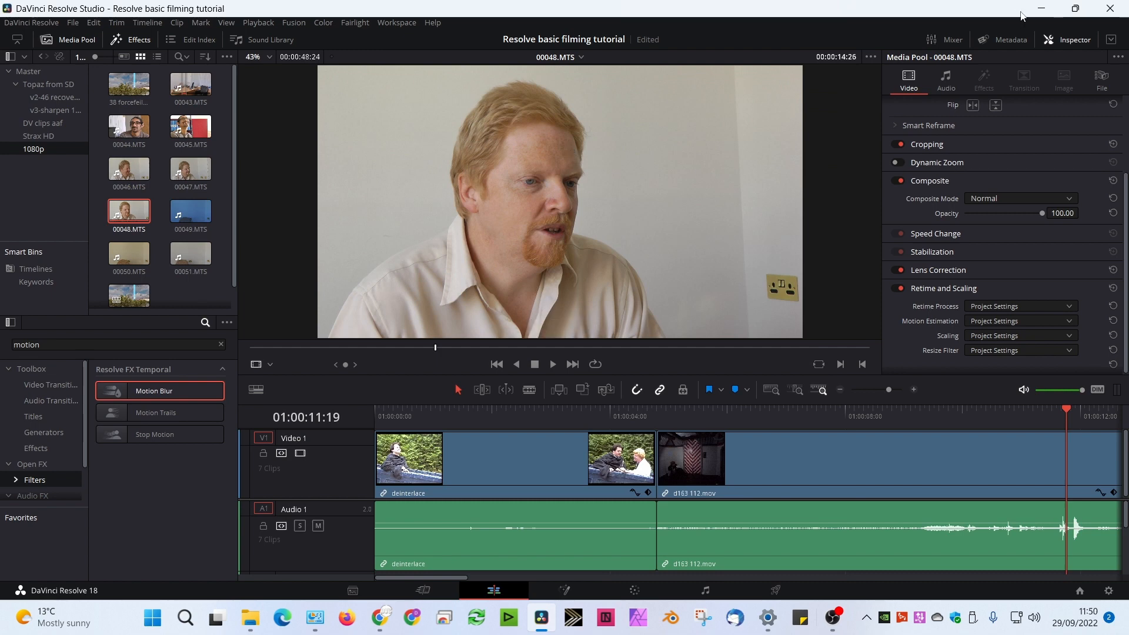
# Step: Minimize and restore the program window, enable Release video device when not in focus in the Video and Audio I/O preferences, and save
pyautogui.click(1040, 8)
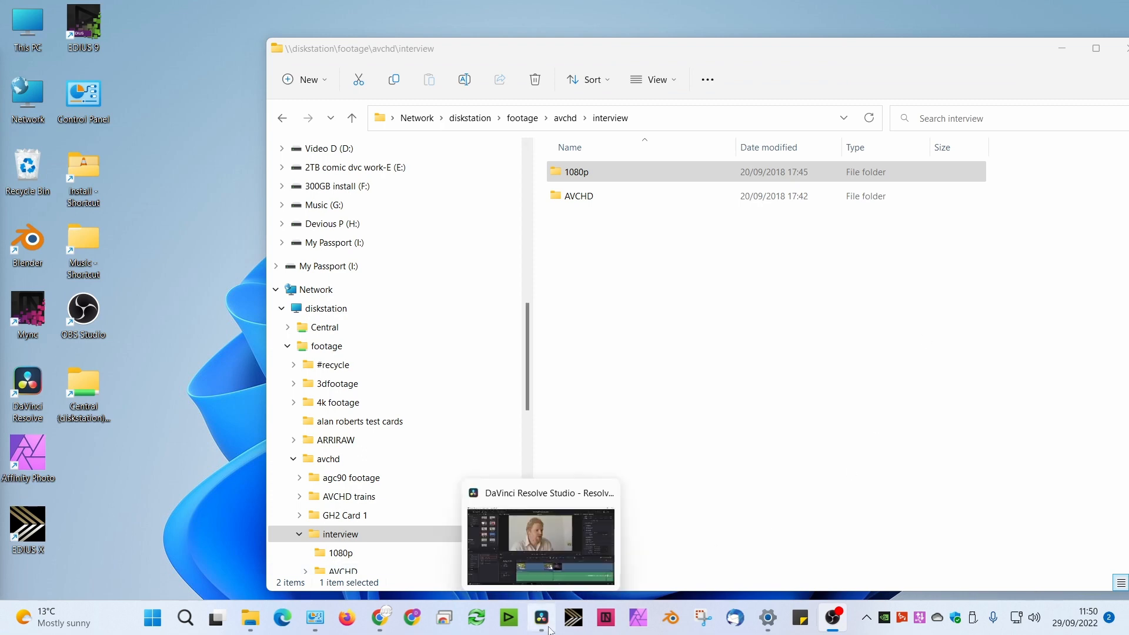
pyautogui.click(541, 617)
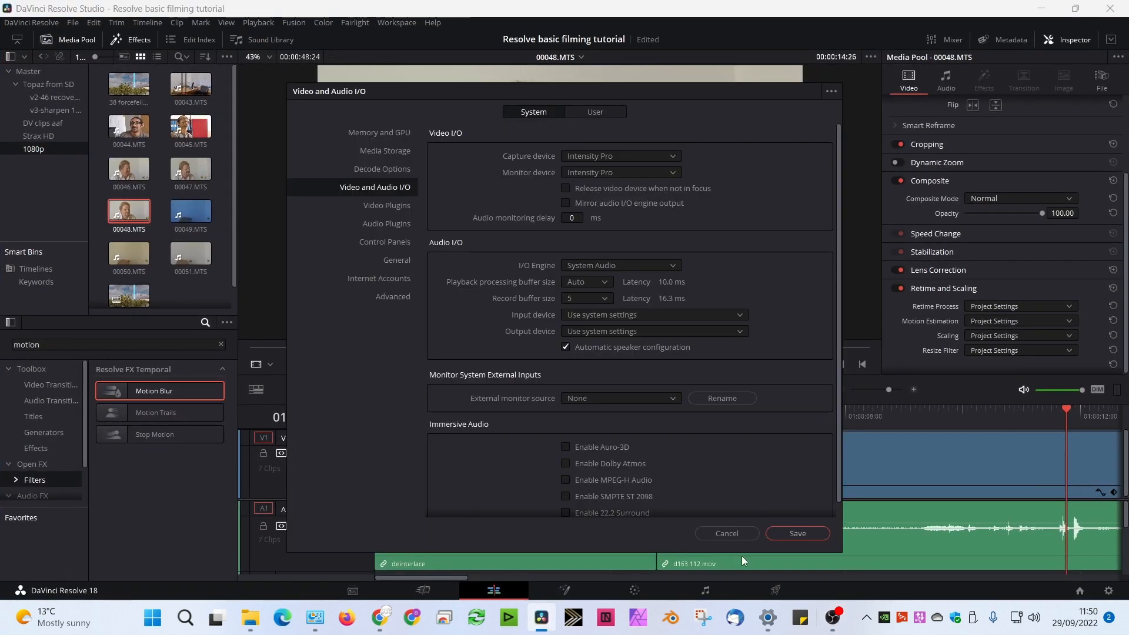
pyautogui.click(799, 533)
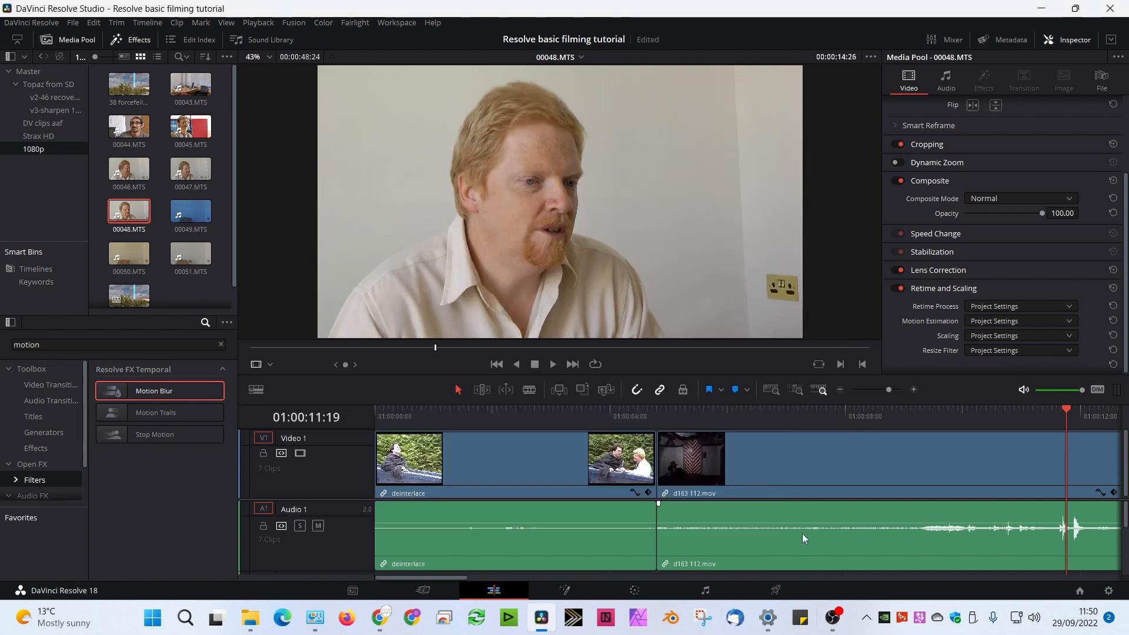
# Step: Minimize and restore the window to test the video device release, and review and save the Video and Audio I/O preferences again
pyautogui.click(1048, 10)
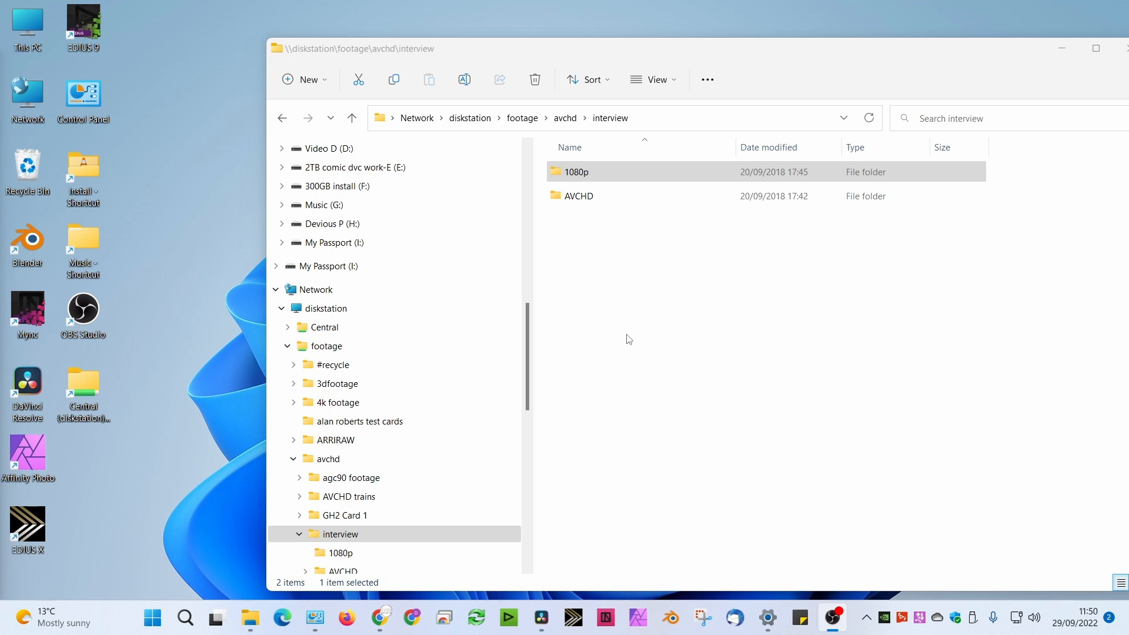
pyautogui.moveTo(551, 627)
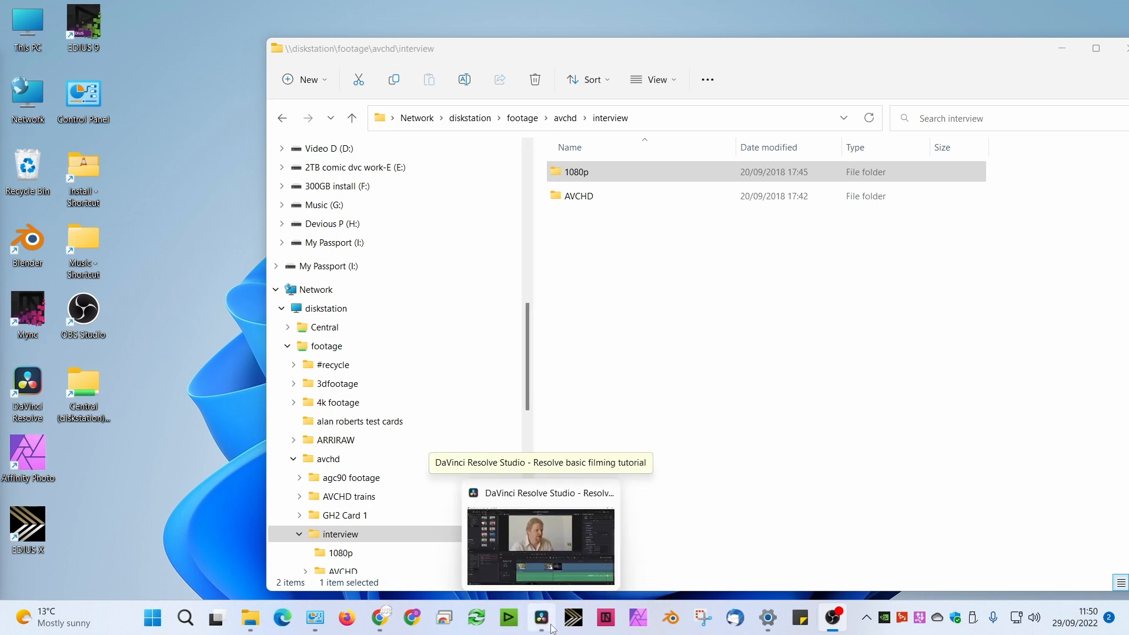
pyautogui.click(551, 627)
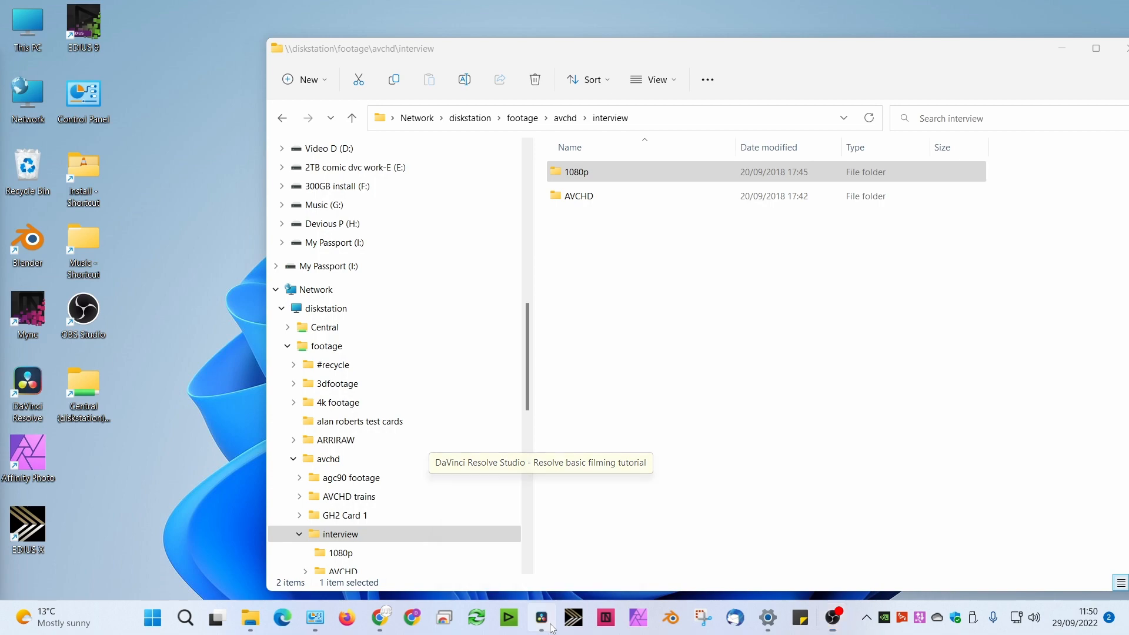
pyautogui.click(44, 24)
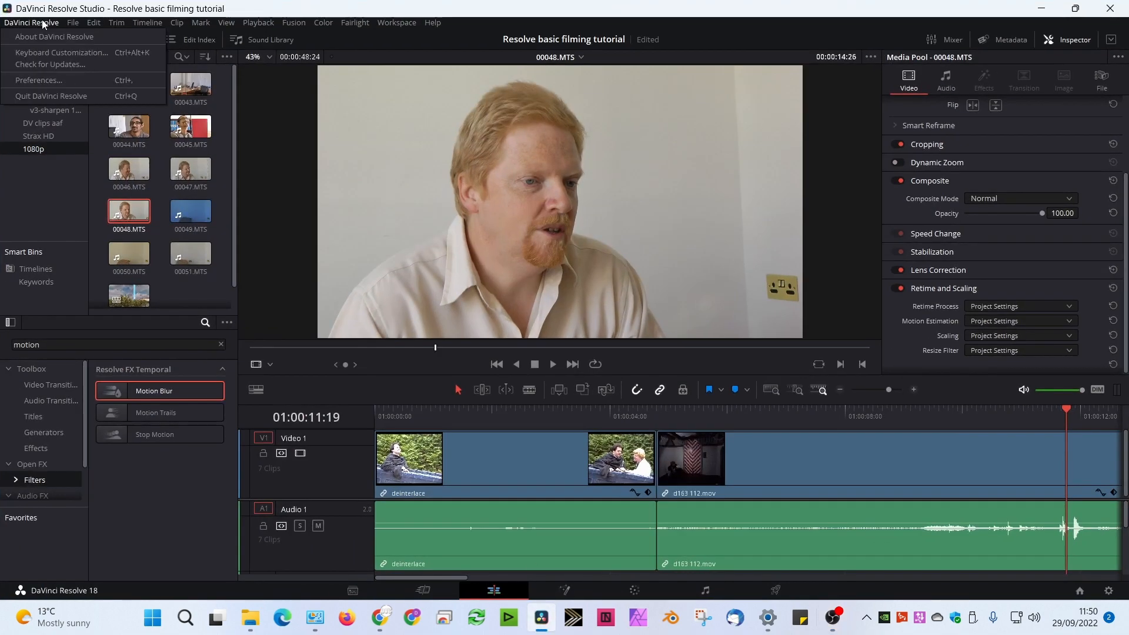
pyautogui.click(39, 80)
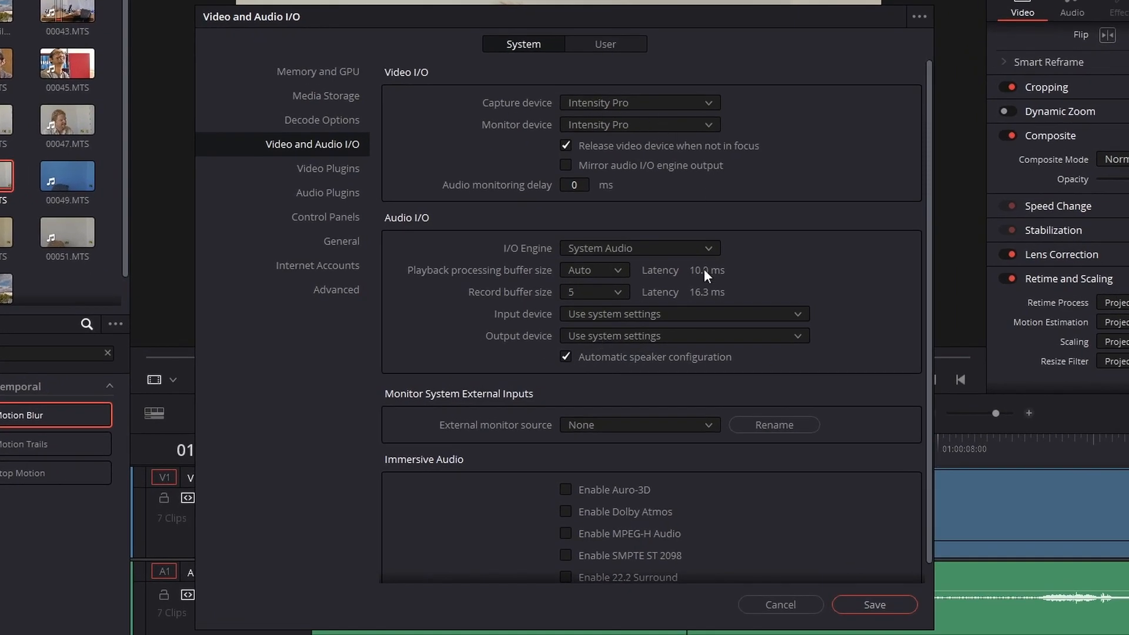
pyautogui.click(851, 603)
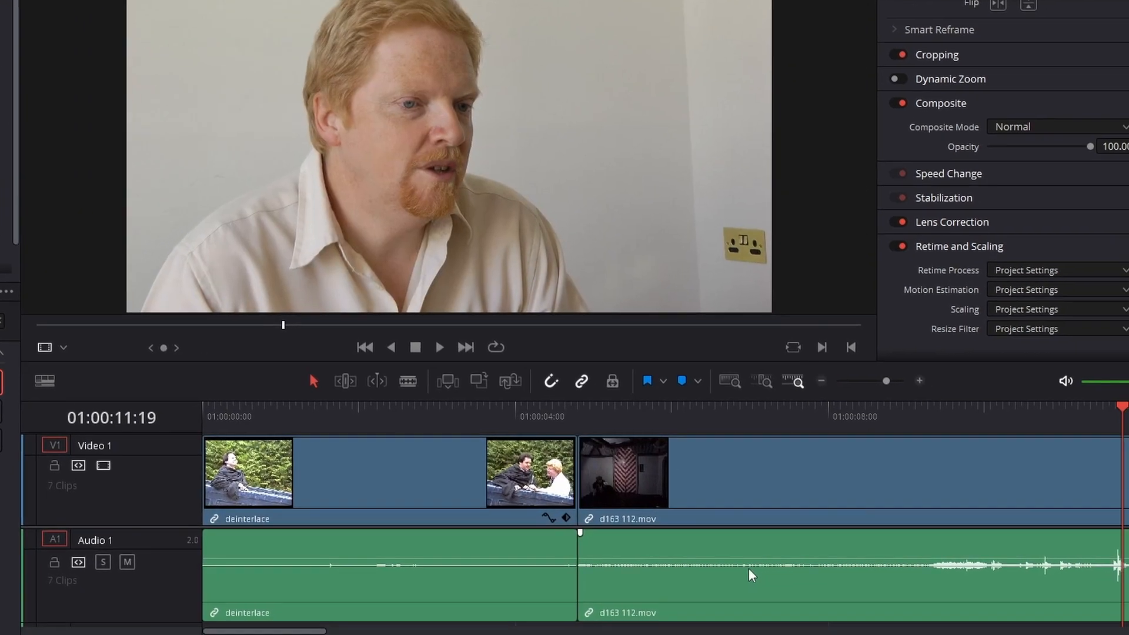
# Step: Open the project settings and try a timeline resolution of 3840 x 2160 Ultra HD
pyautogui.click(1098, 625)
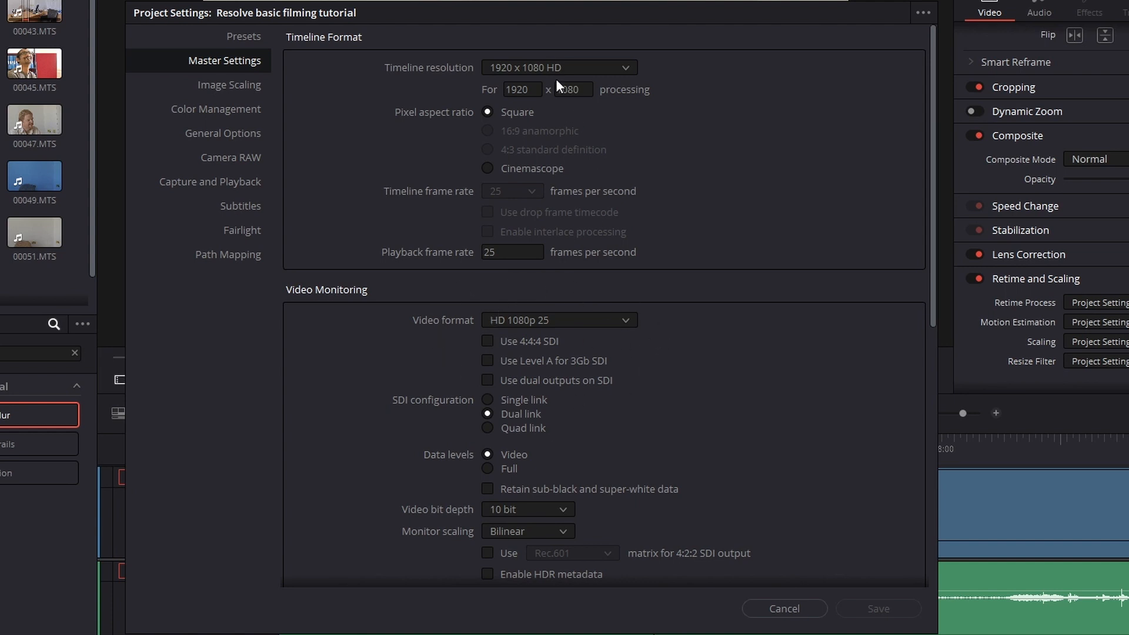
pyautogui.click(569, 70)
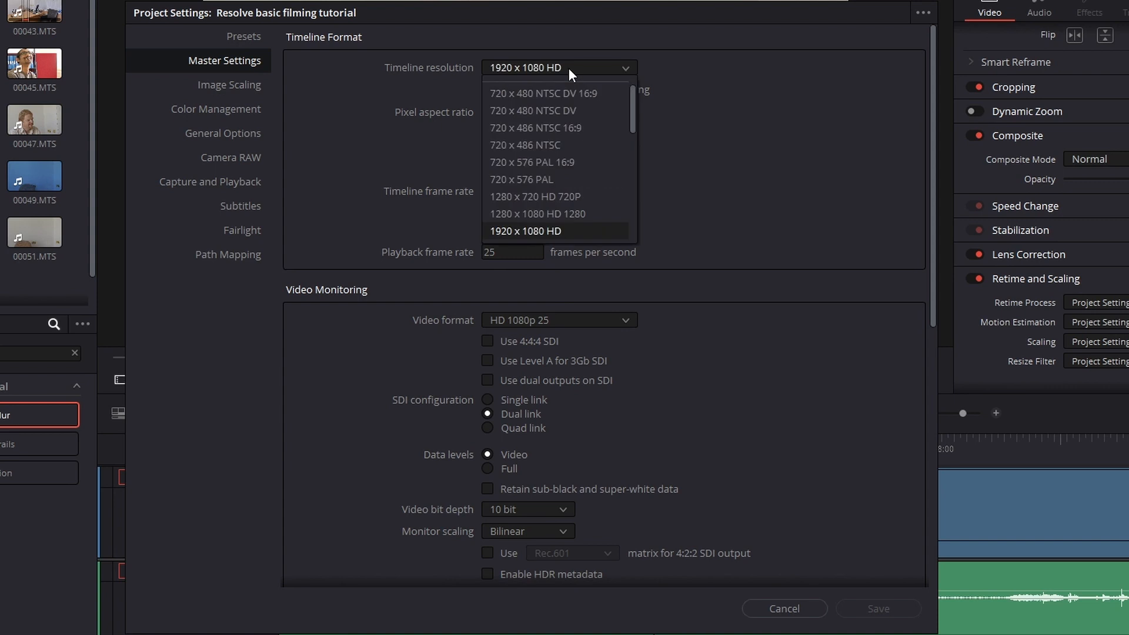
pyautogui.scroll(-1, 570, 191)
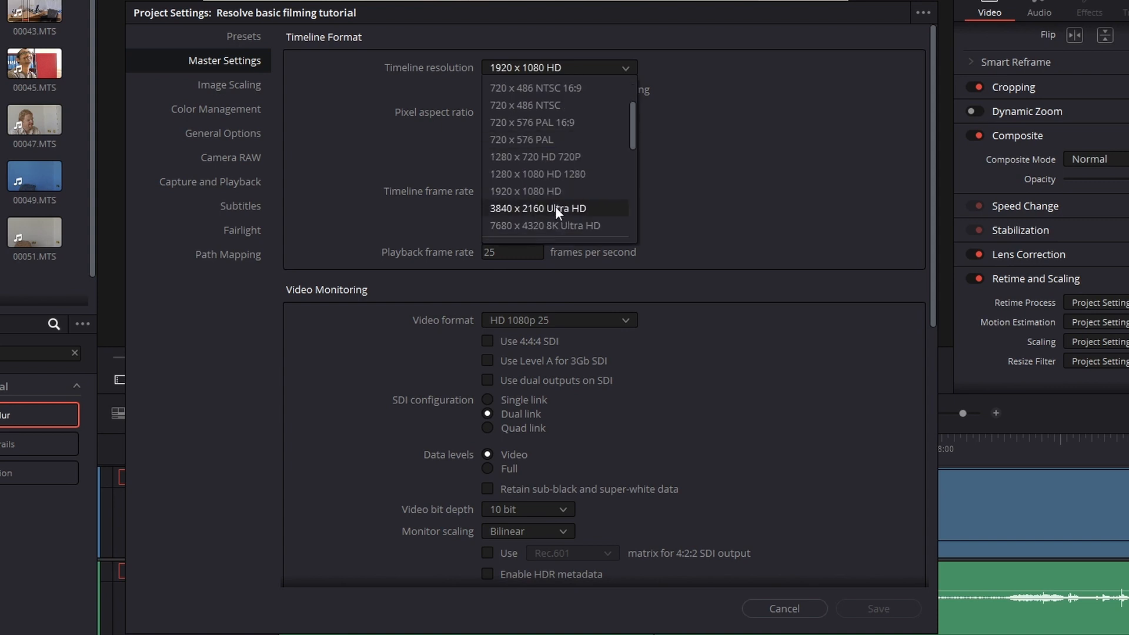
pyautogui.click(555, 207)
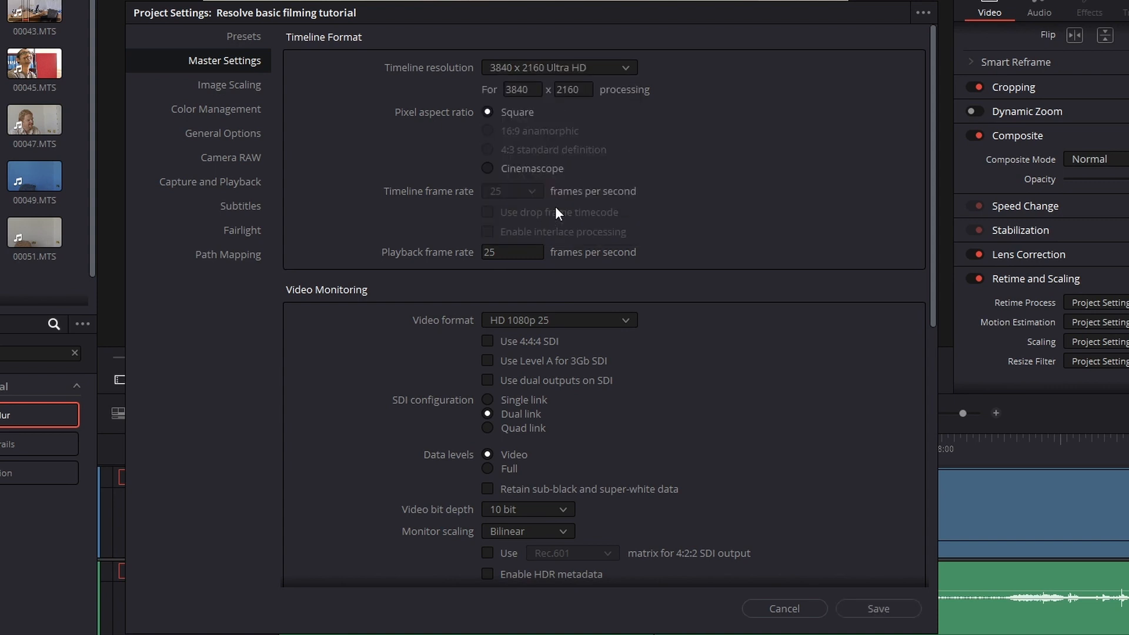
# Step: Try UHD 2160p 25 as the video monitoring format in the project's master settings
pyautogui.click(613, 319)
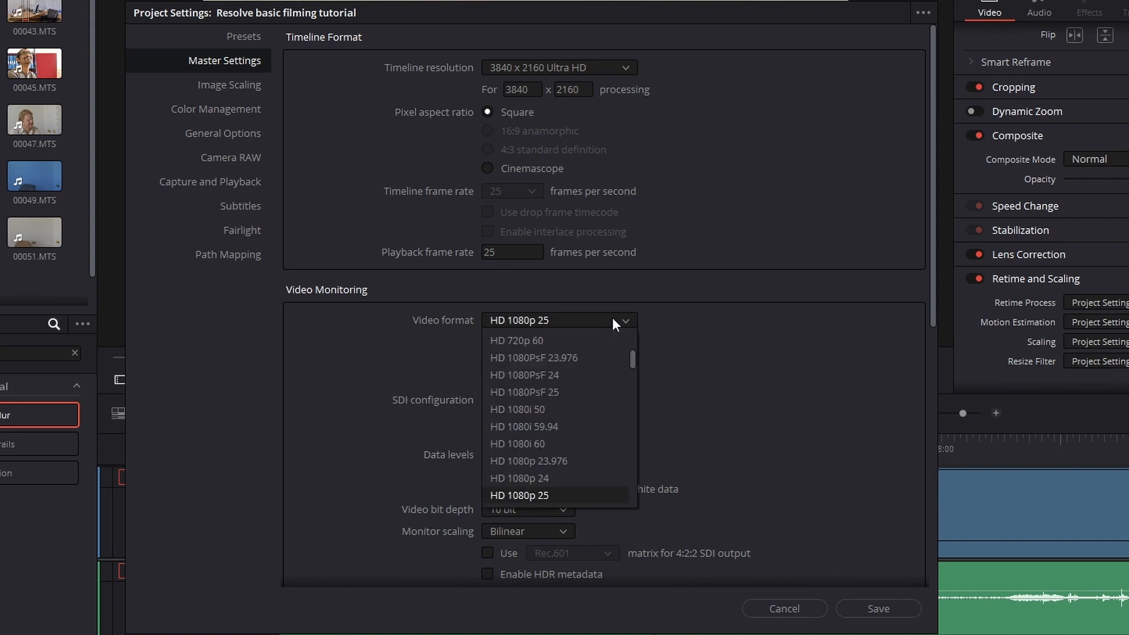
pyautogui.scroll(-3, 588, 427)
pyautogui.scroll(-8, 587, 427)
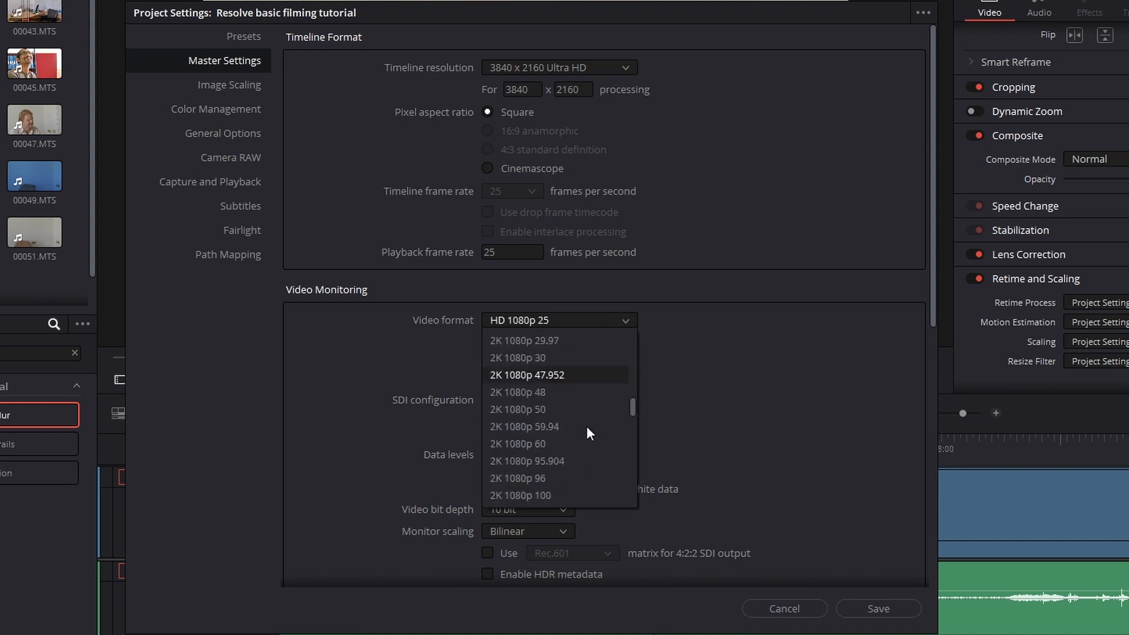
pyautogui.scroll(2, 586, 428)
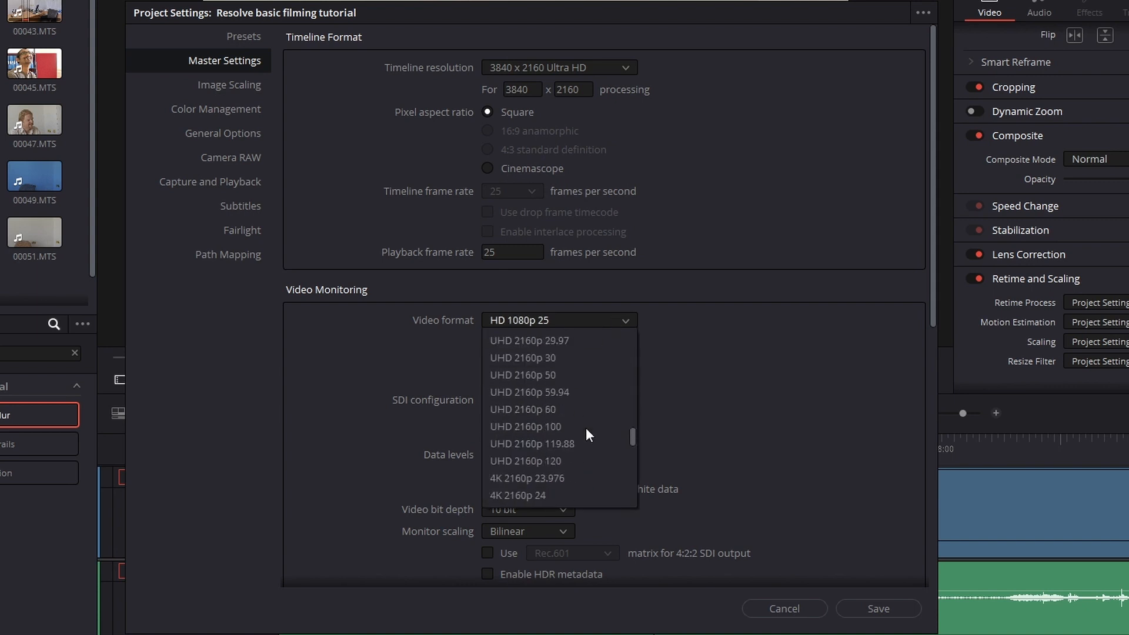
pyautogui.click(585, 428)
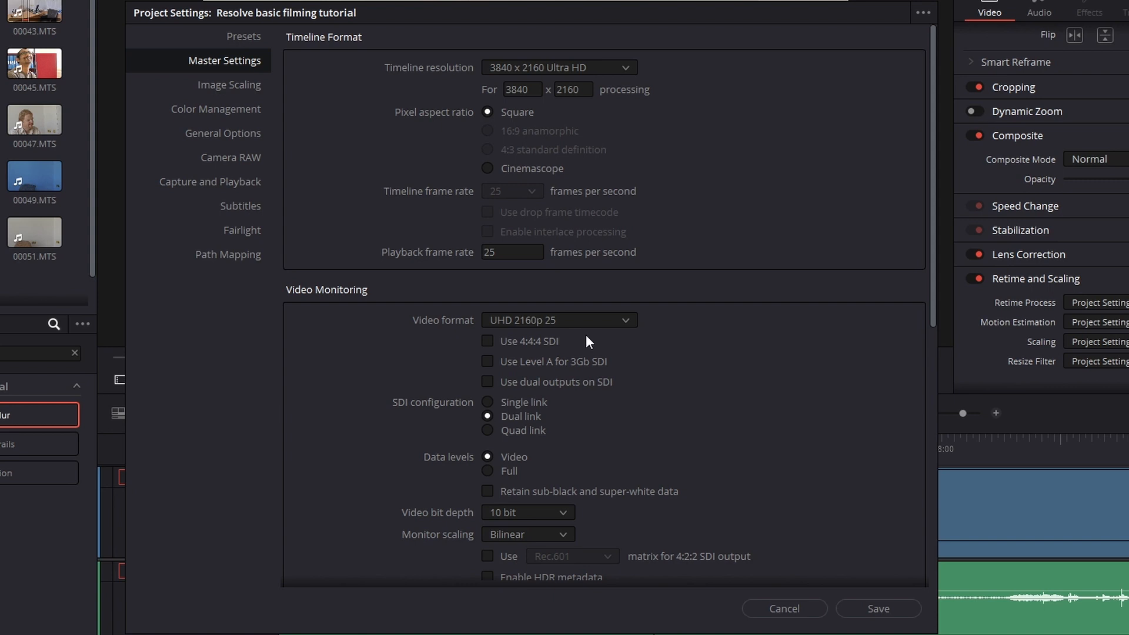
# Step: Try HD 1080p 25 and HD 1080PsF 25 as the video monitoring format
pyautogui.click(520, 318)
pyautogui.scroll(-3, 531, 396)
pyautogui.click(531, 394)
pyautogui.click(559, 327)
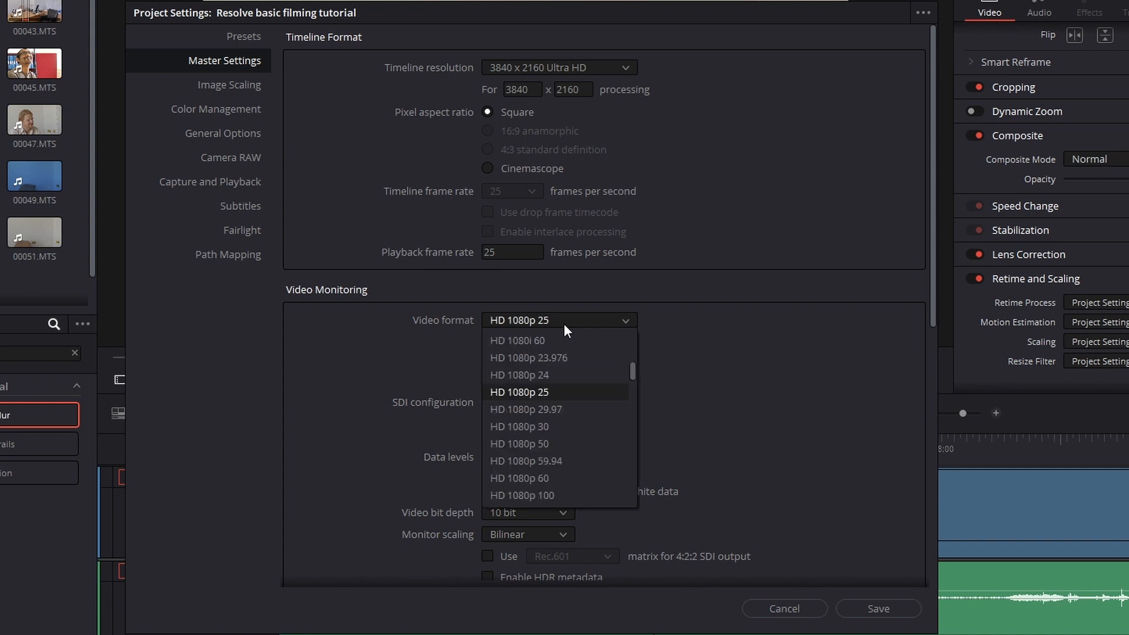
pyautogui.scroll(3, 556, 388)
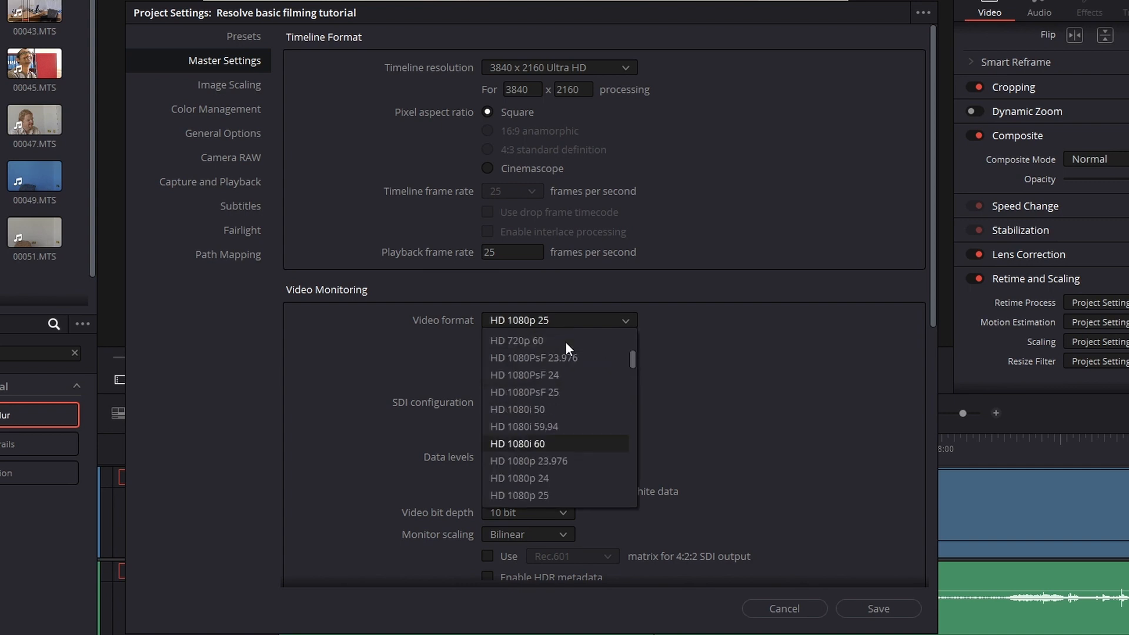
pyautogui.click(546, 392)
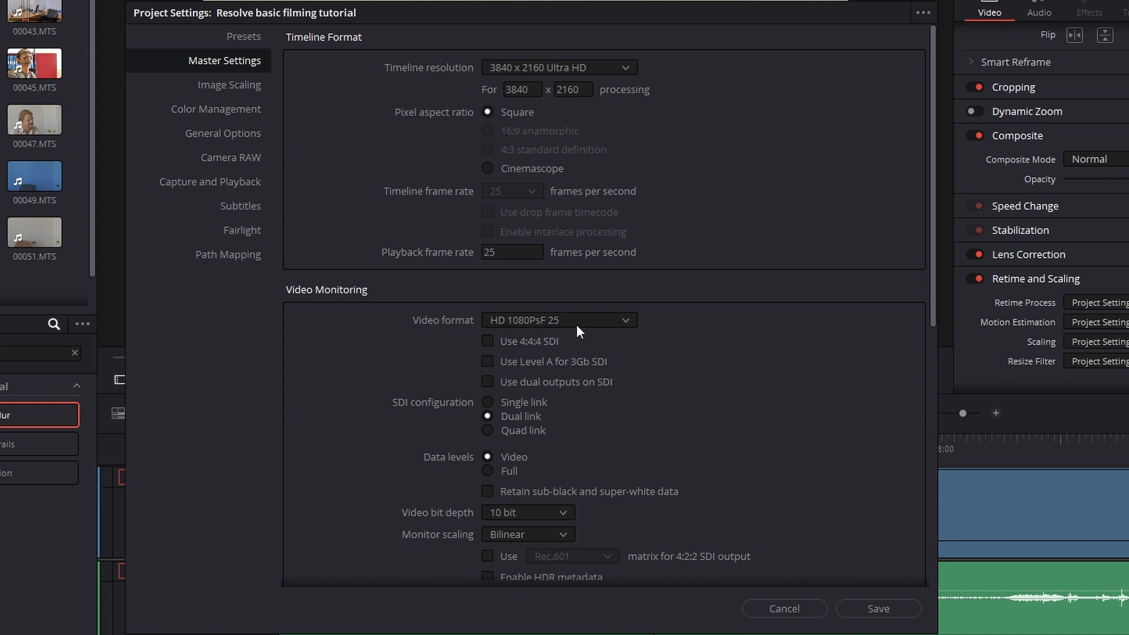
# Step: Look at the Capture and Playback settings, return to the master settings, and discard the project settings changes
pyautogui.click(244, 177)
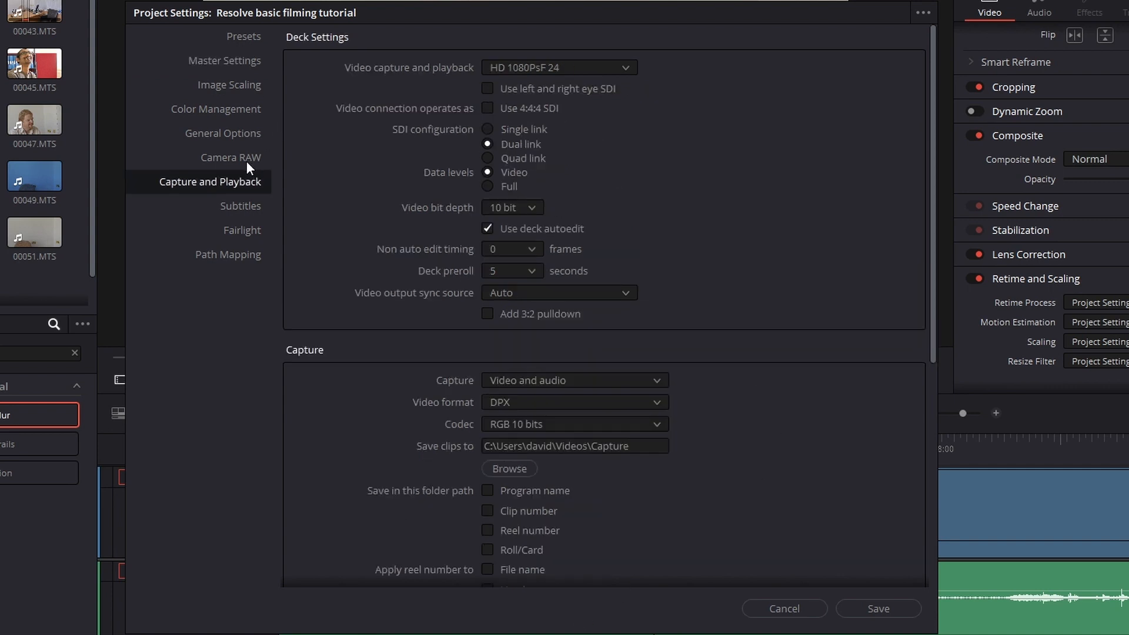
pyautogui.click(229, 62)
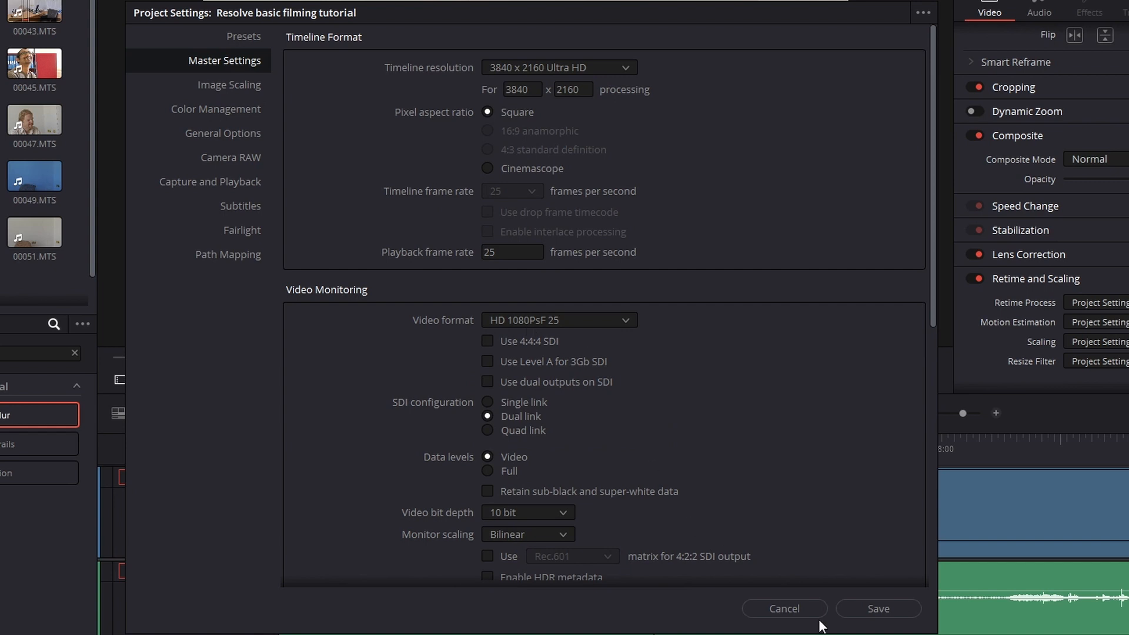
pyautogui.click(786, 608)
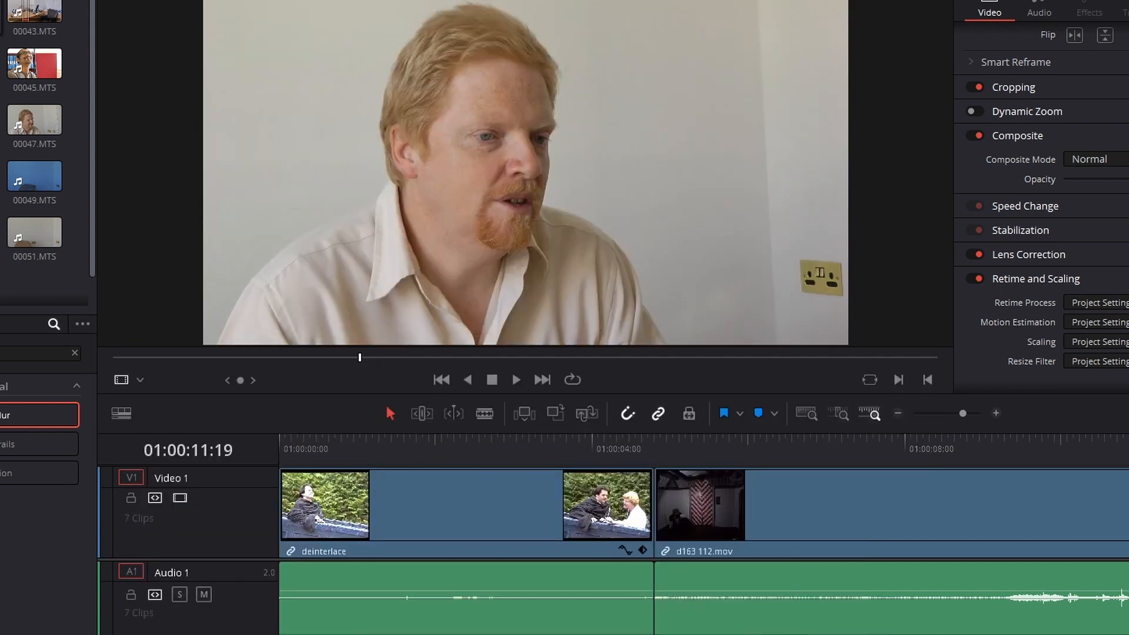
# Step: Reopen the program preferences and look through the System categories from Video Plugins to Advanced
pyautogui.hotkey('ctrl', ',')
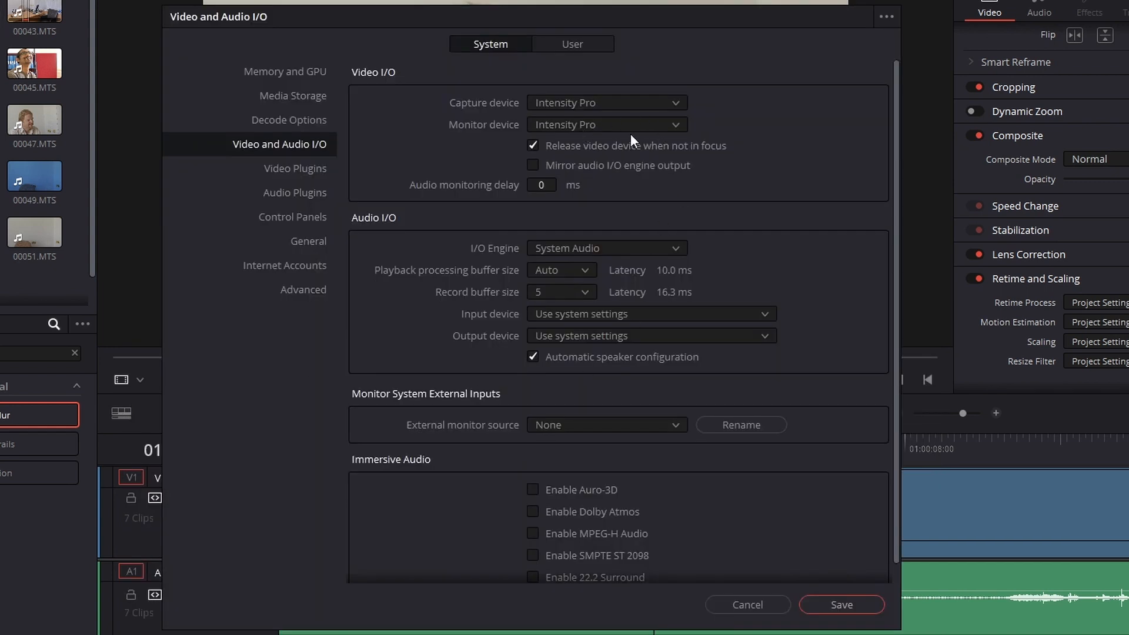
pyautogui.click(300, 168)
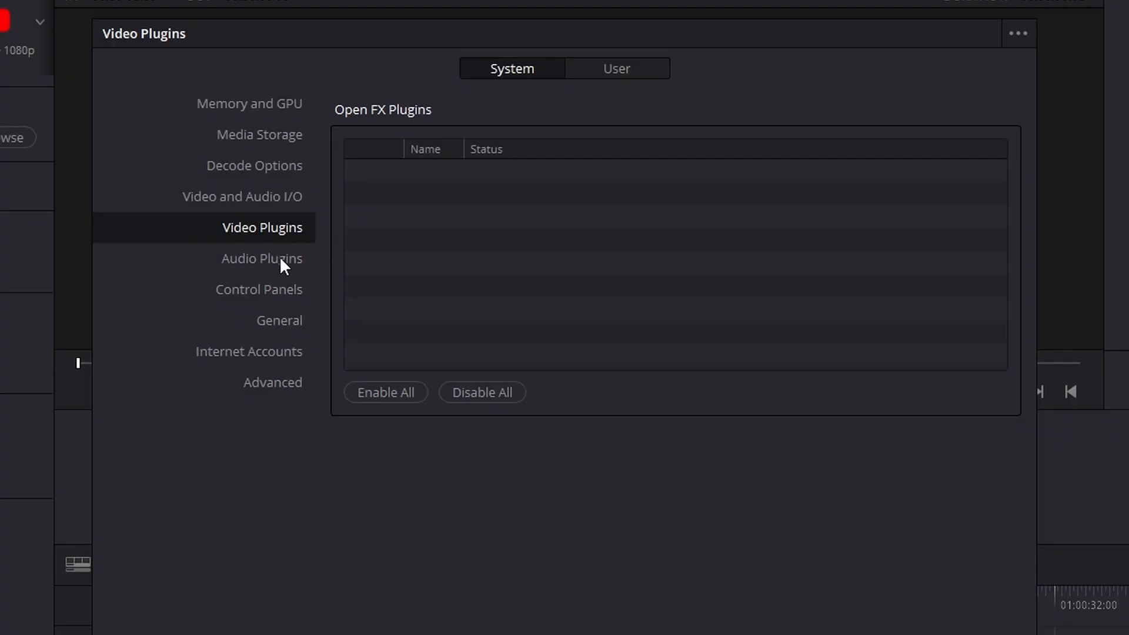
pyautogui.click(311, 194)
pyautogui.click(282, 290)
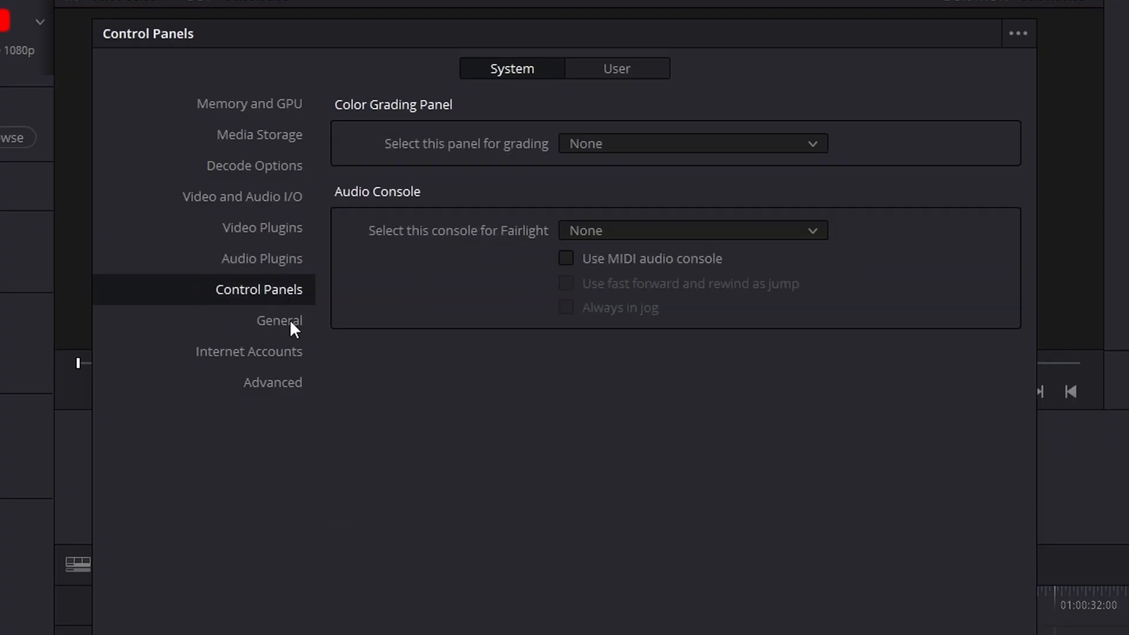
pyautogui.click(291, 322)
pyautogui.click(282, 354)
pyautogui.click(282, 383)
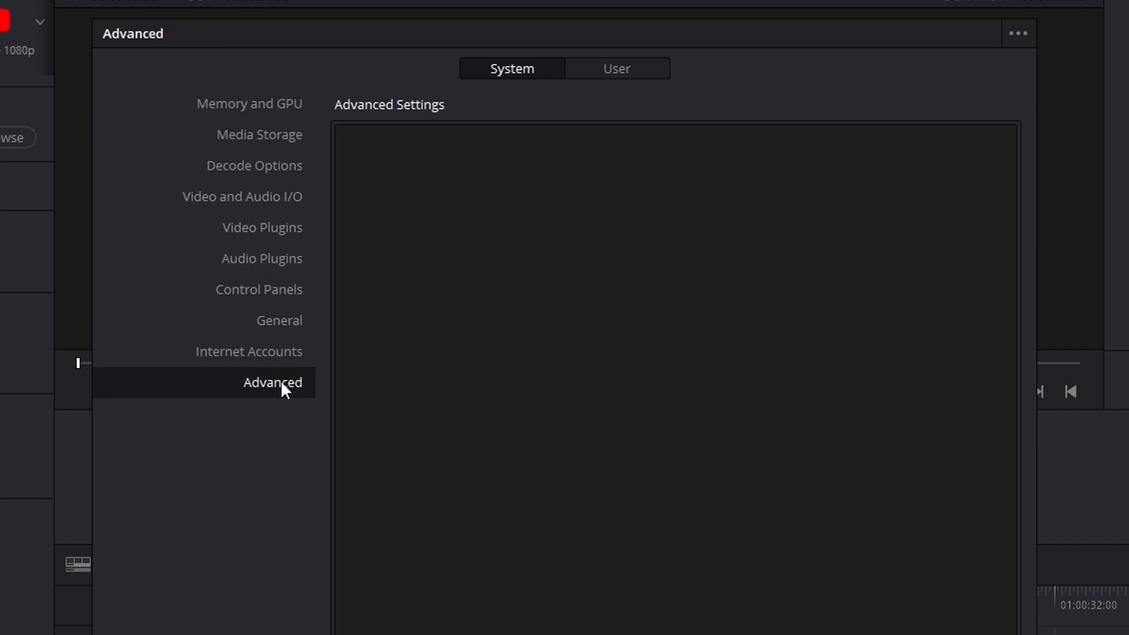
pyautogui.click(395, 178)
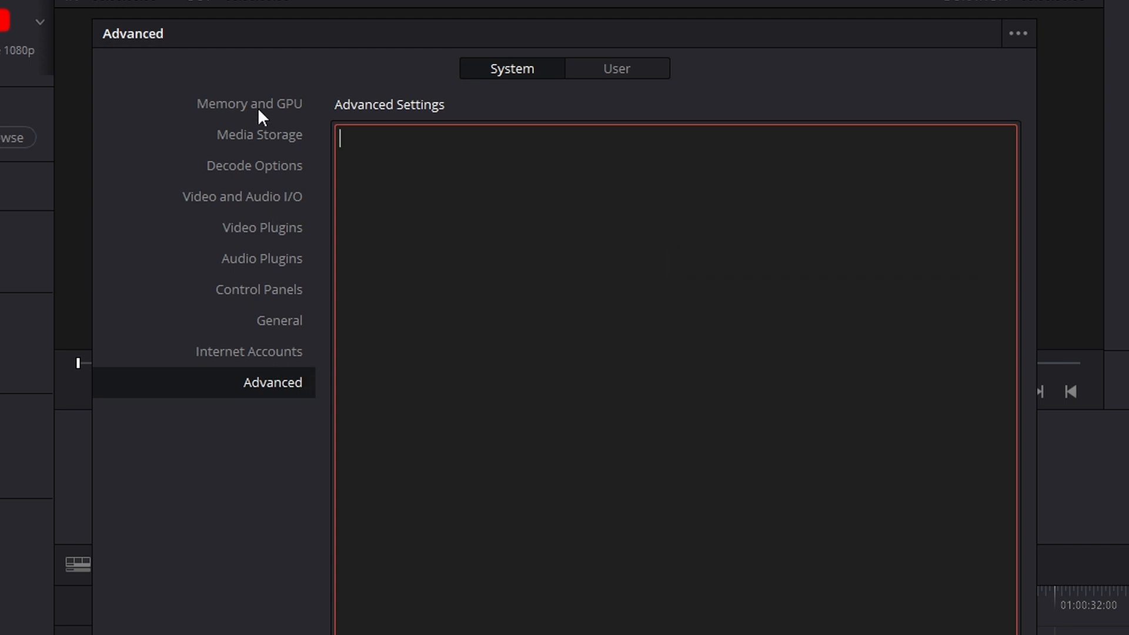
# Step: Look at the User interface settings, and enable Project backups in the Project Save and Load preferences
pyautogui.click(615, 73)
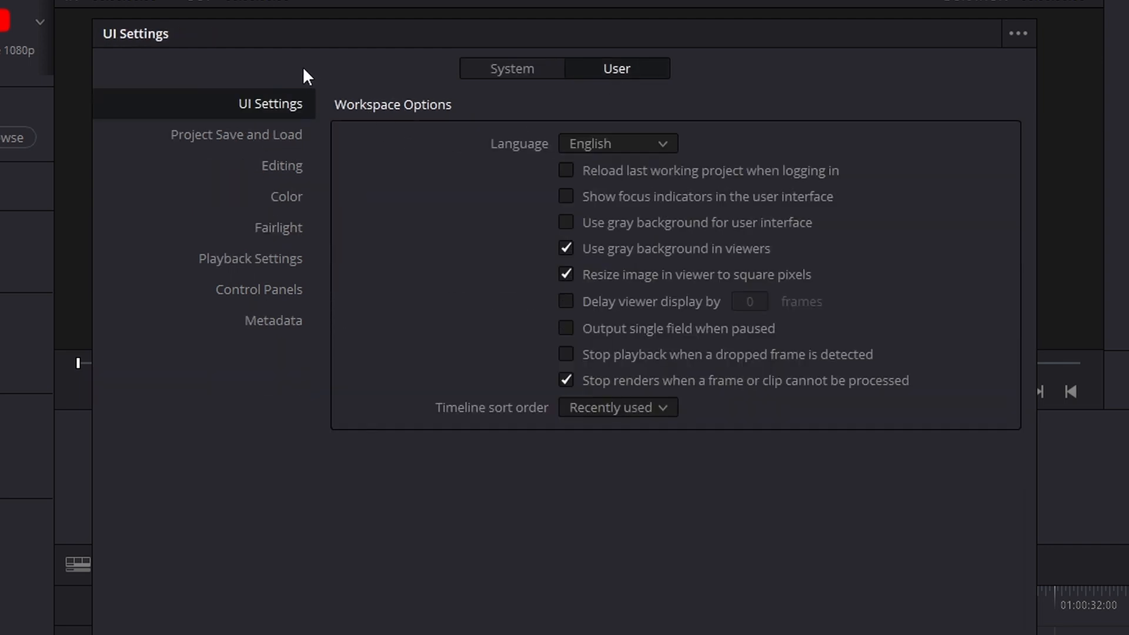
pyautogui.click(241, 137)
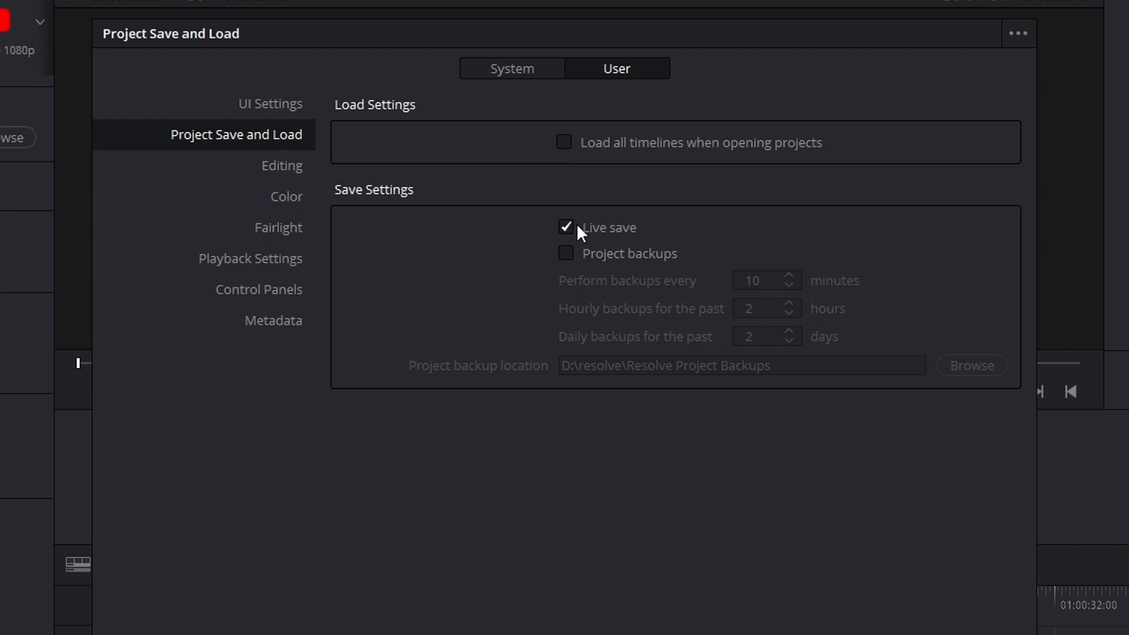
pyautogui.click(565, 254)
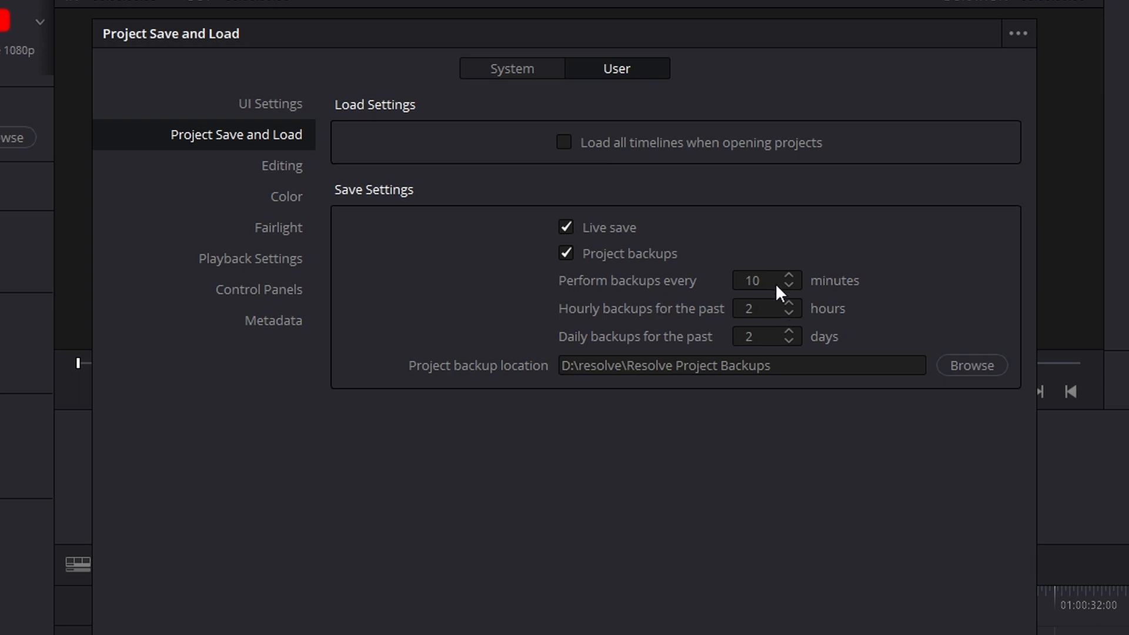
# Step: Look at the Editing, Fairlight and Playback Settings categories of the User preferences
pyautogui.click(271, 171)
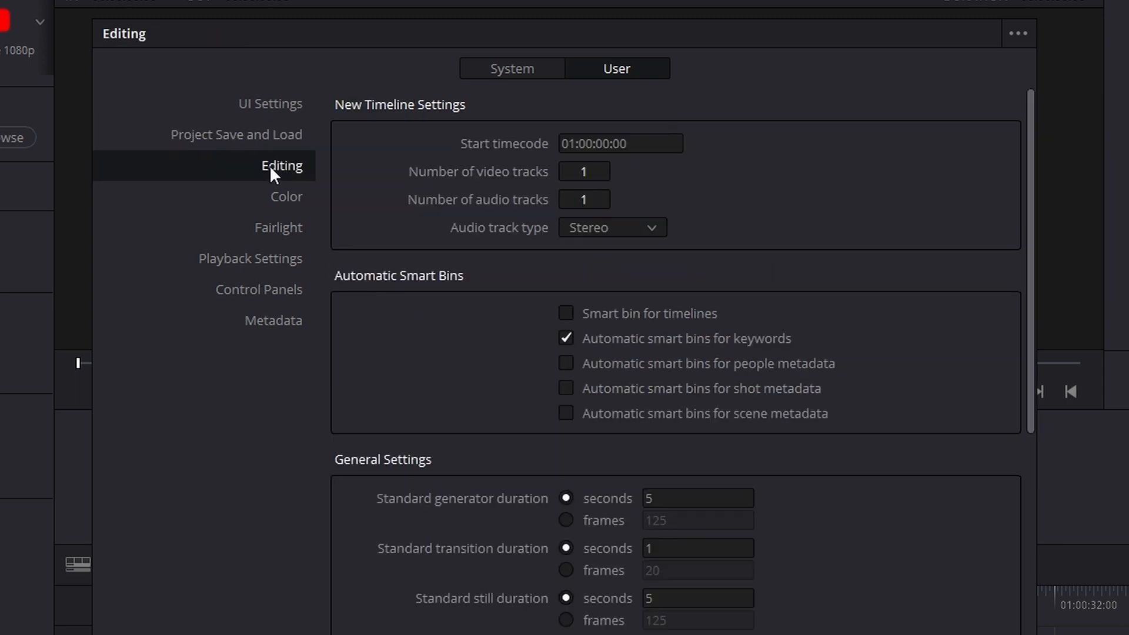
pyautogui.click(286, 235)
pyautogui.click(287, 257)
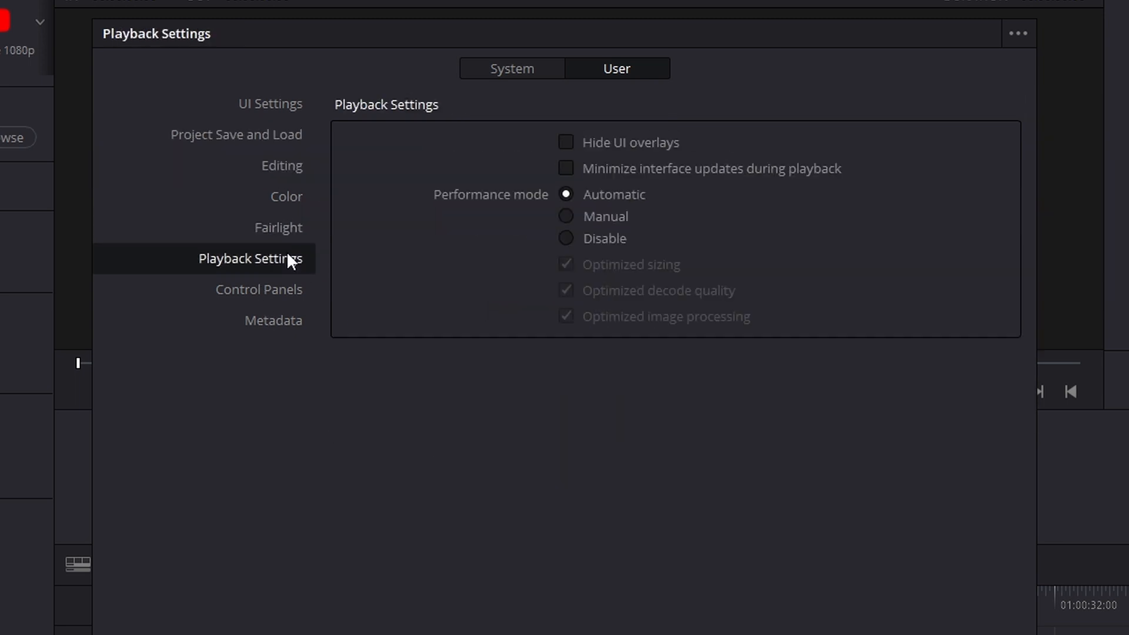
# Step: Look again at the Control Panels, Editing and Project Save and Load user preferences, and the System media storage and video/audio I/O settings
pyautogui.click(288, 292)
pyautogui.click(282, 170)
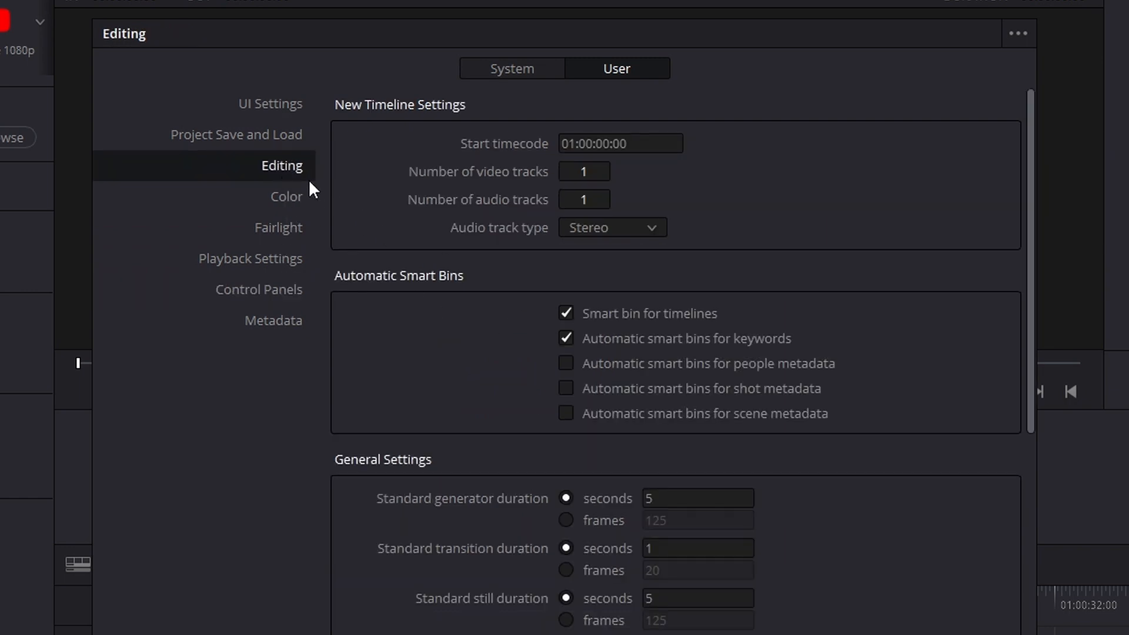
pyautogui.click(245, 134)
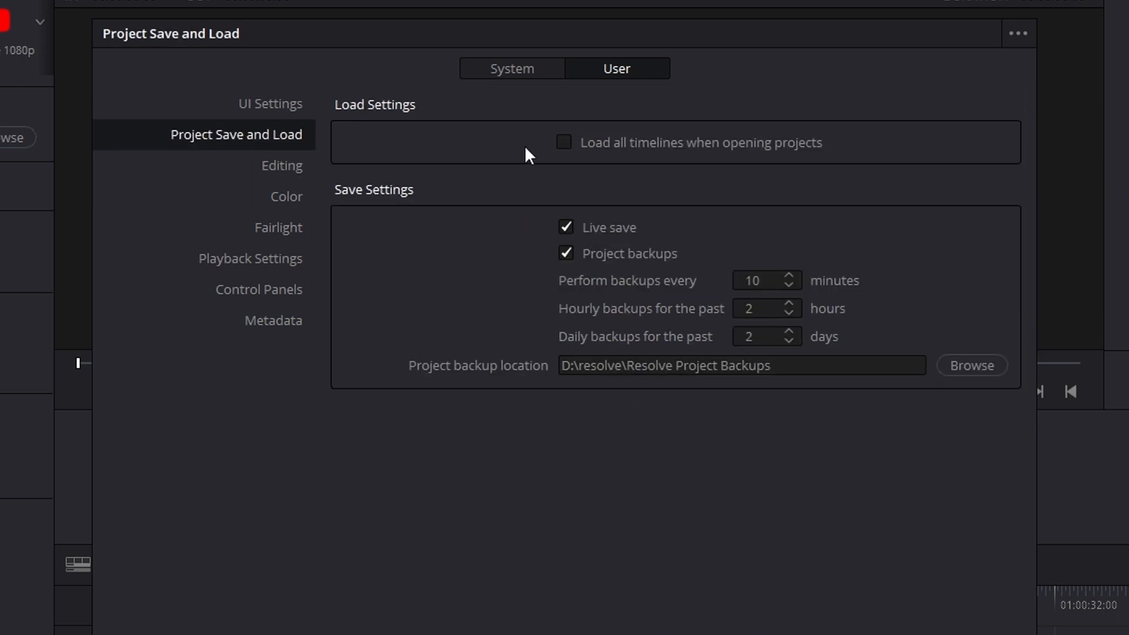
pyautogui.click(513, 69)
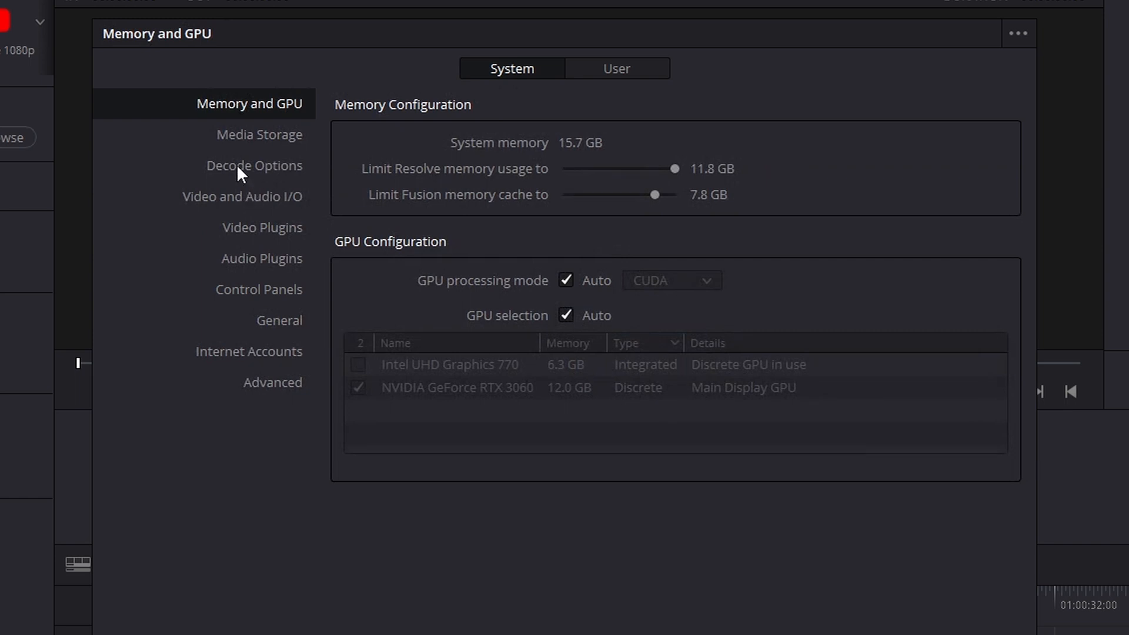
pyautogui.click(256, 135)
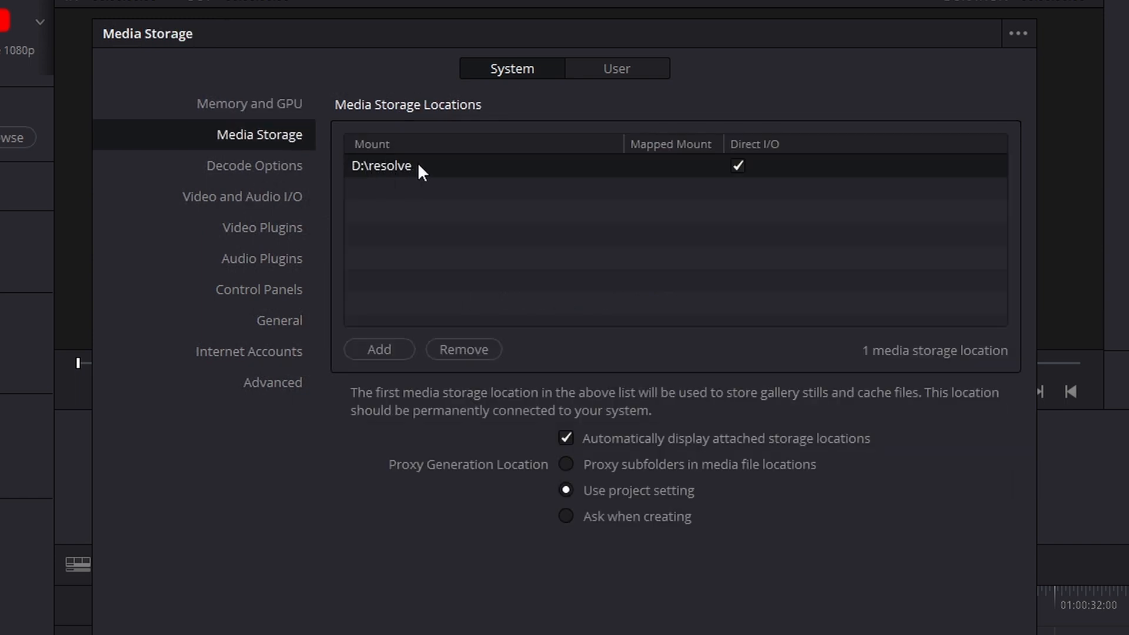
pyautogui.click(258, 200)
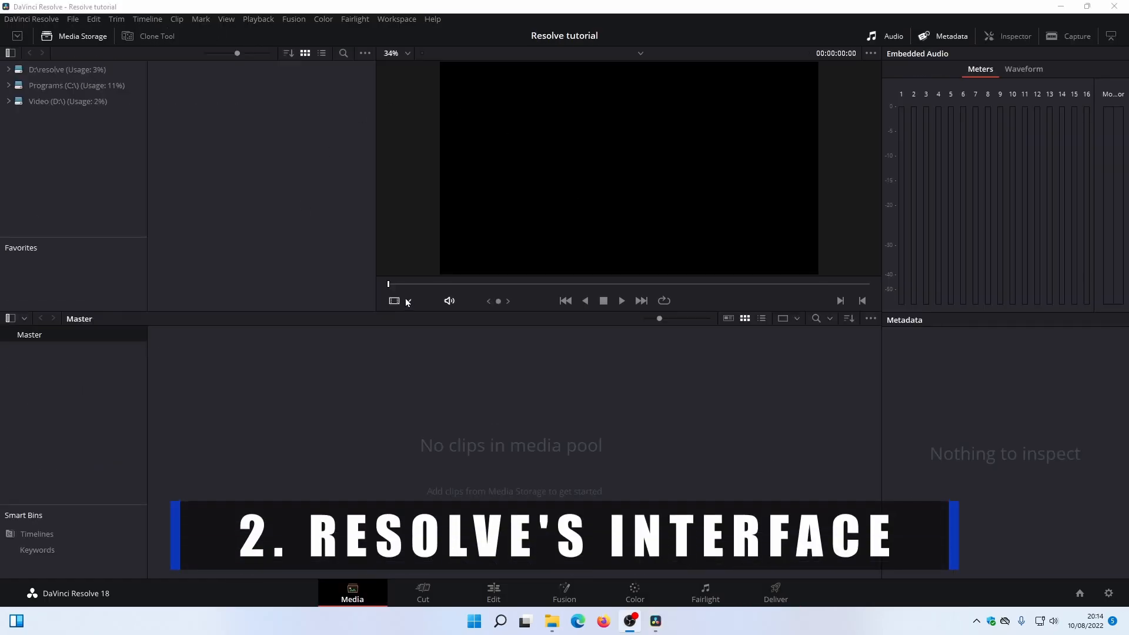
# Step: Enlarge the Media page viewer by lowering the divider beneath it, and try hiding the Media Storage panel and expanding it to full height
pyautogui.moveTo(406, 312); pyautogui.dragTo(388, 362)
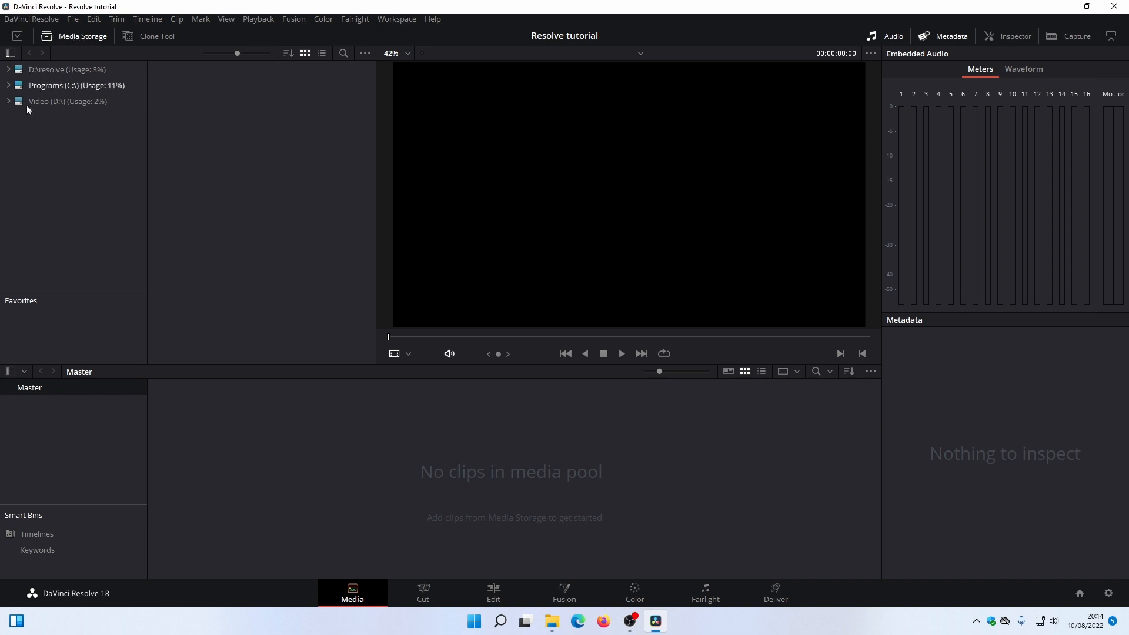
pyautogui.click(75, 39)
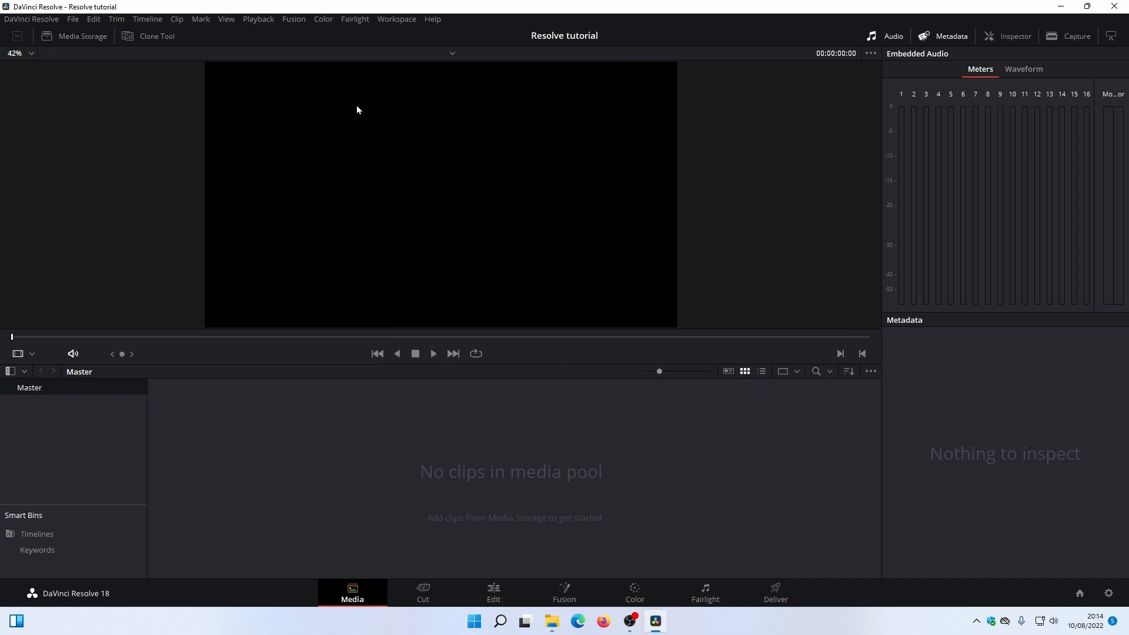
pyautogui.click(81, 36)
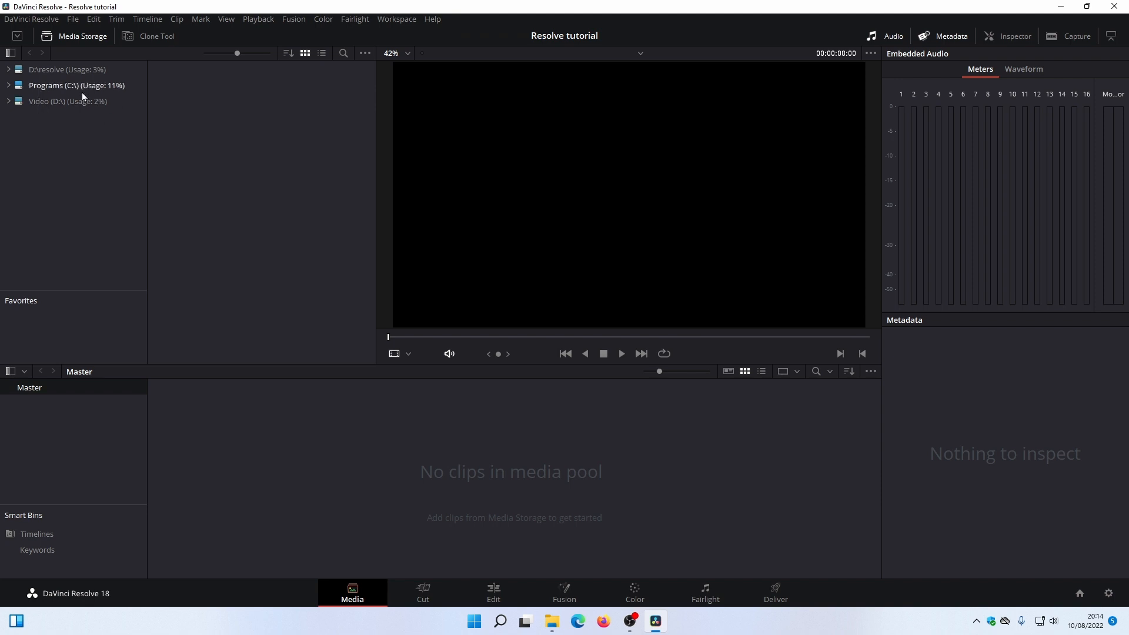
pyautogui.click(17, 36)
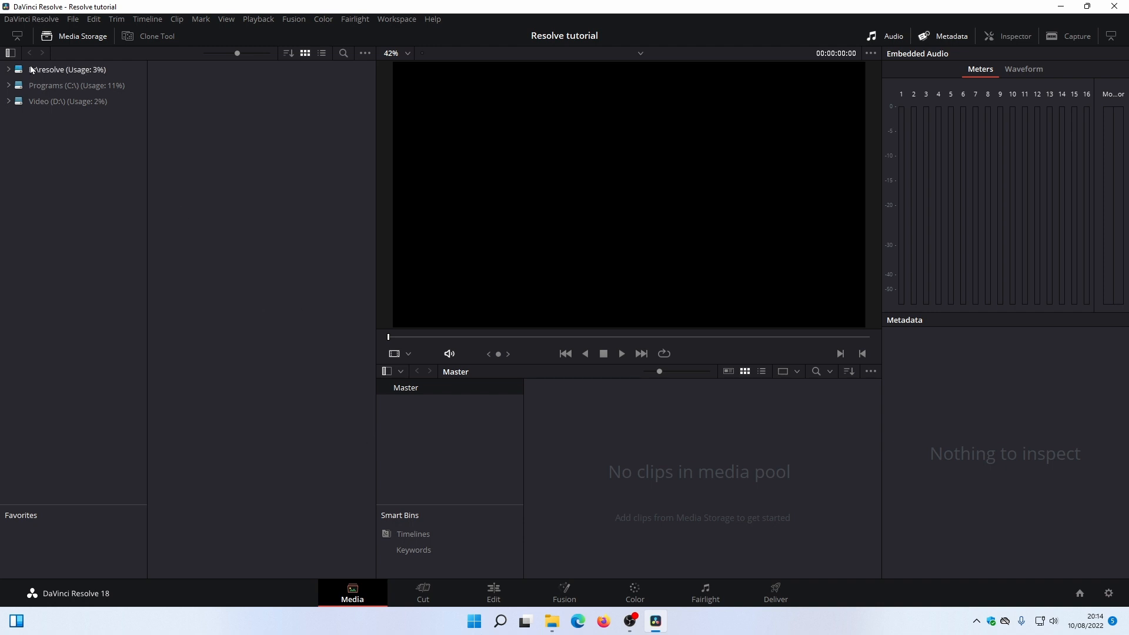
pyautogui.click(17, 35)
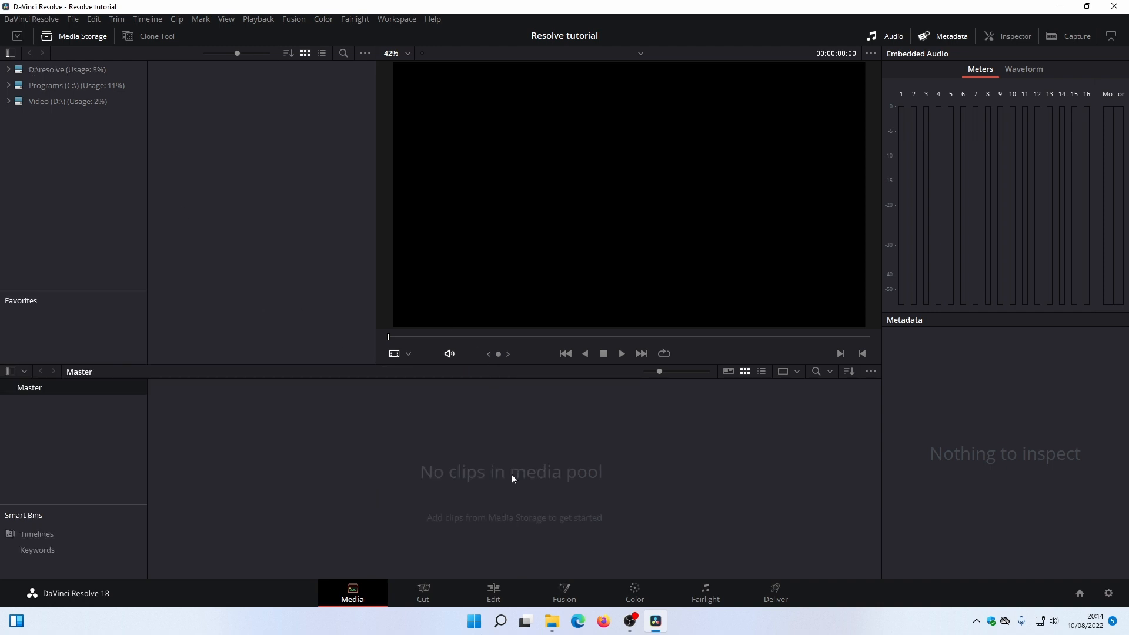
# Step: Switch to the Edit page and try the Inspector at full height, returning it to half height
pyautogui.click(503, 591)
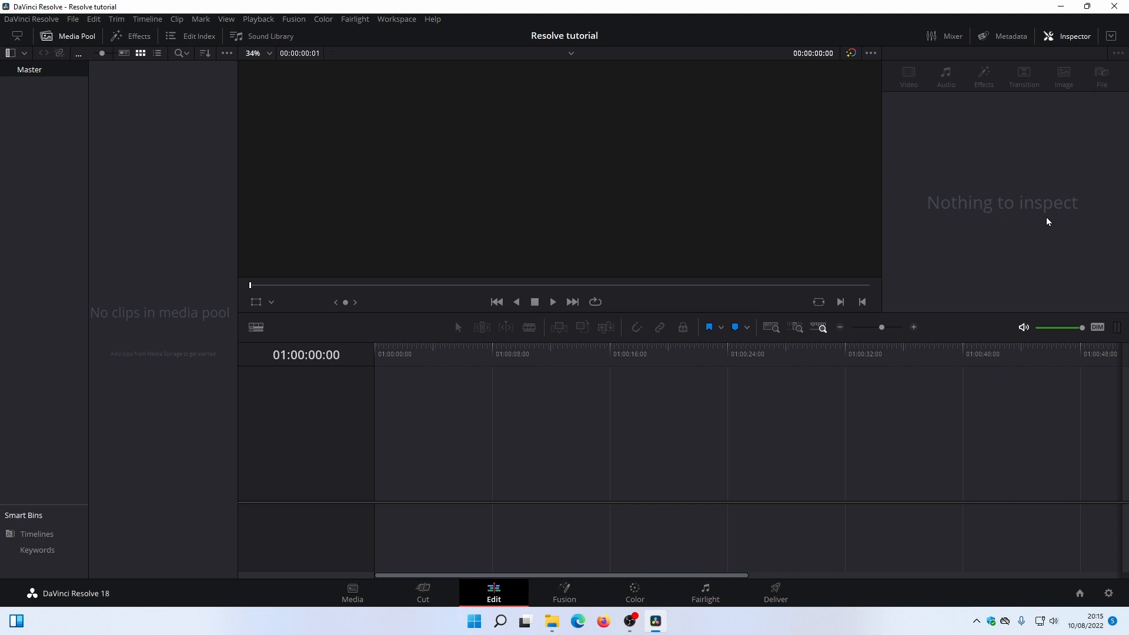
pyautogui.click(1110, 35)
pyautogui.click(1110, 36)
pyautogui.click(1109, 35)
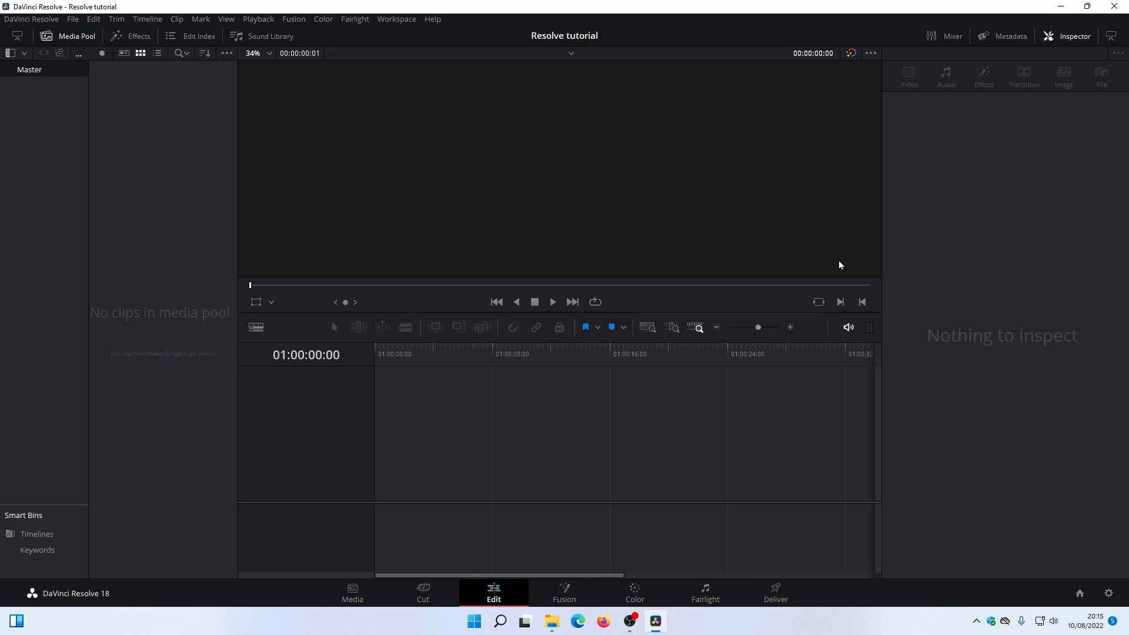
pyautogui.click(1110, 36)
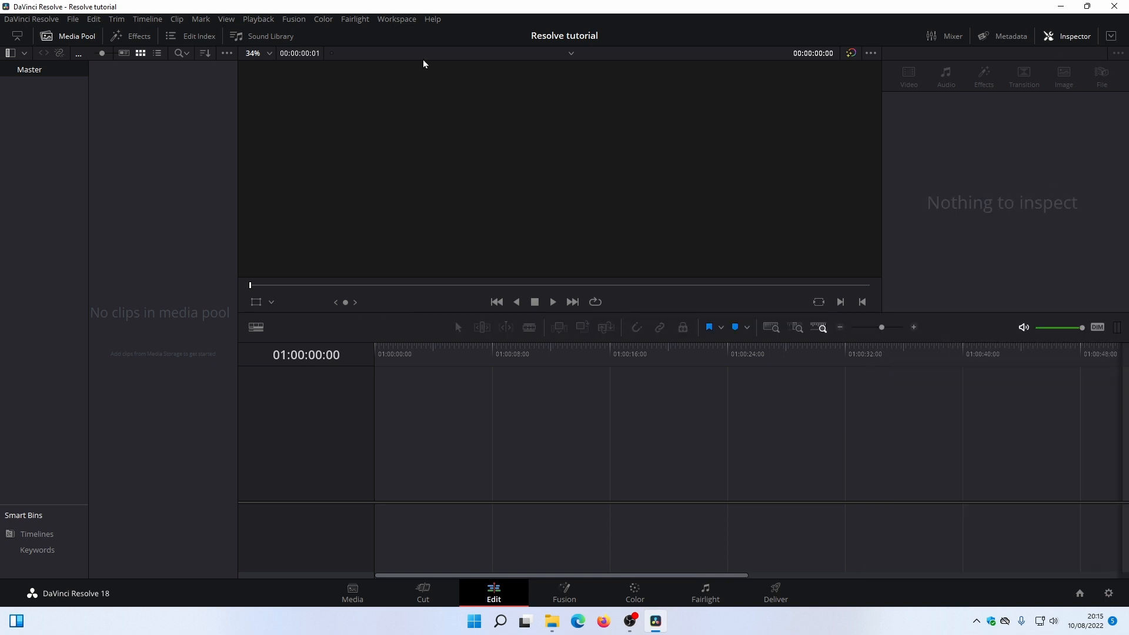
# Step: Reduce the Media Pool to half height so the timeline spans the full width
pyautogui.click(16, 36)
pyautogui.click(17, 36)
pyautogui.click(17, 36)
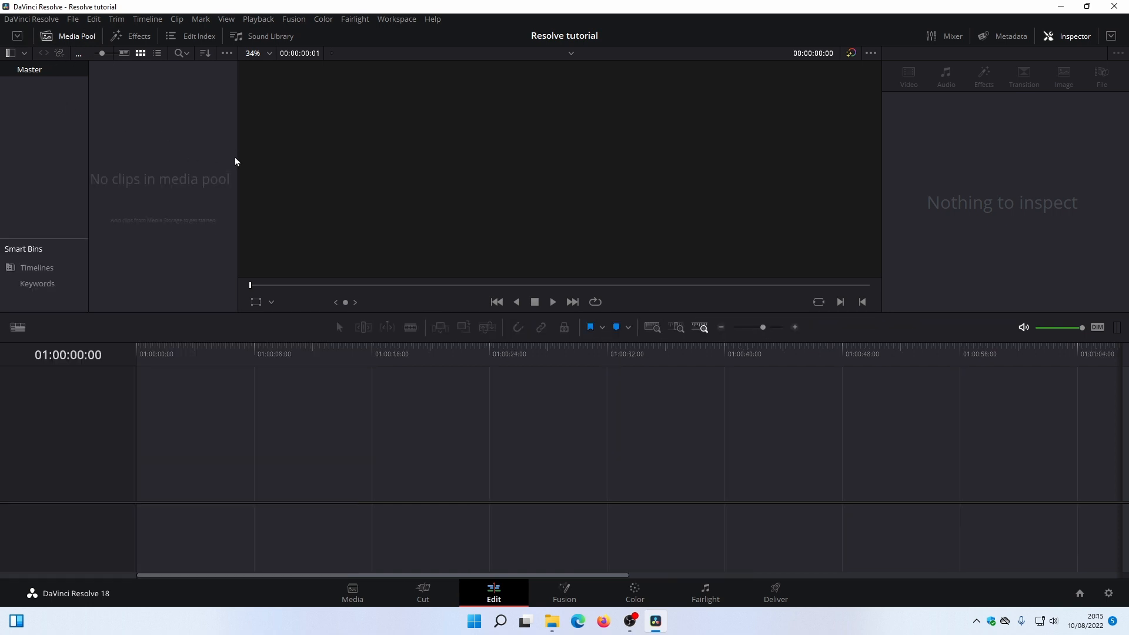
pyautogui.moveTo(236, 156)
pyautogui.mouseDown()
pyautogui.moveTo(284, 157)
pyautogui.moveTo(234, 156)
pyautogui.mouseUp()
# Step: Turn on Dual Screen mode and show the timeline full screen
pyautogui.click(397, 18)
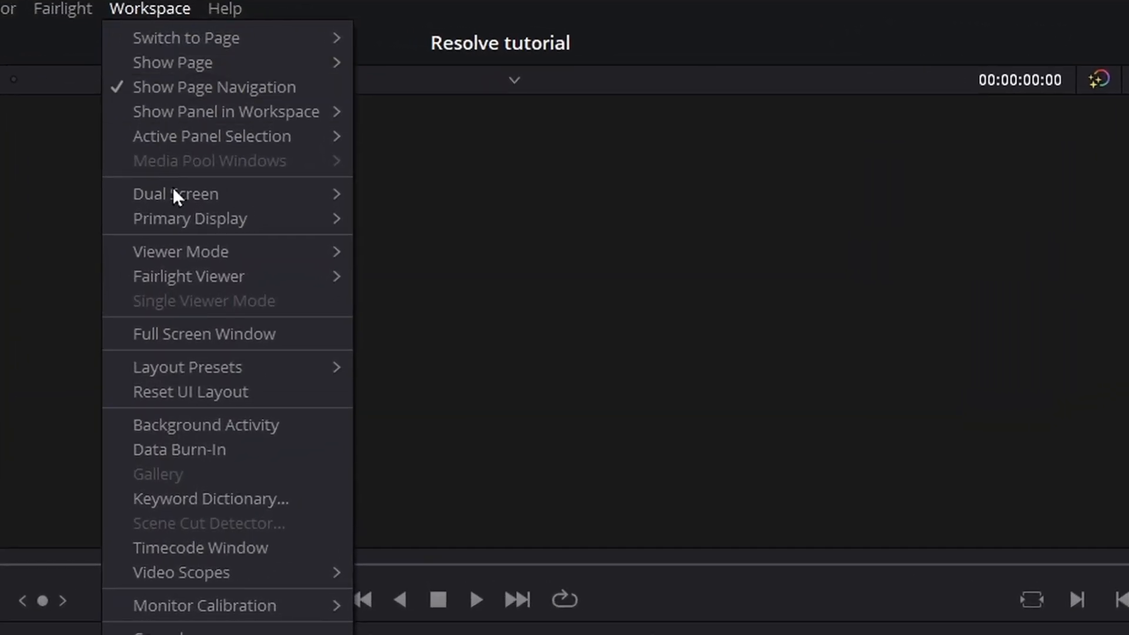
pyautogui.moveTo(267, 181)
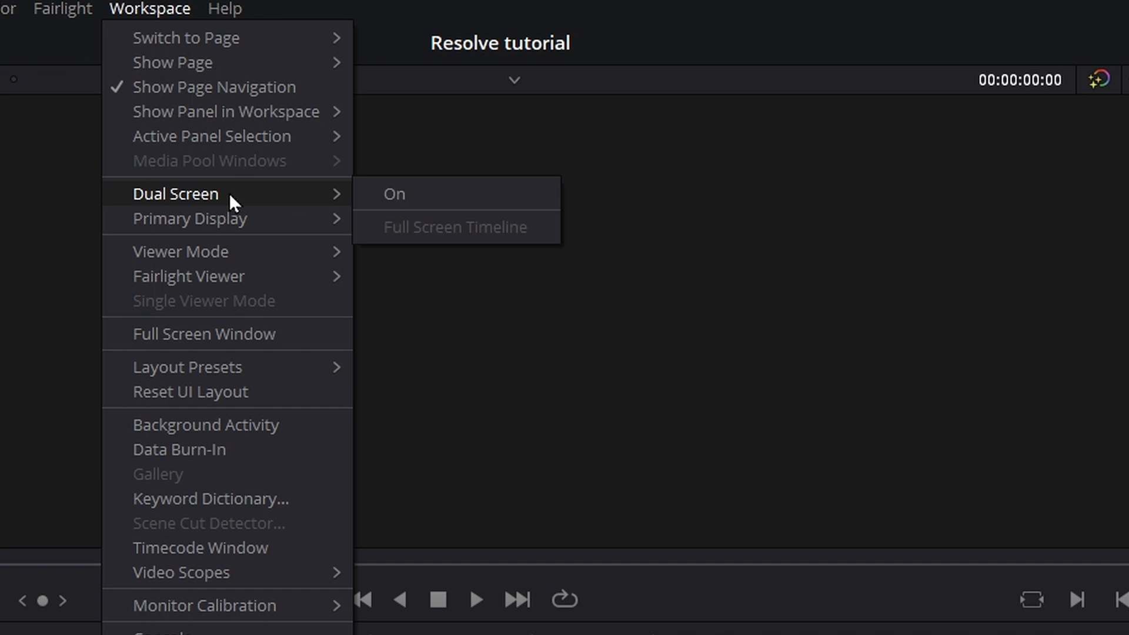
pyautogui.click(414, 197)
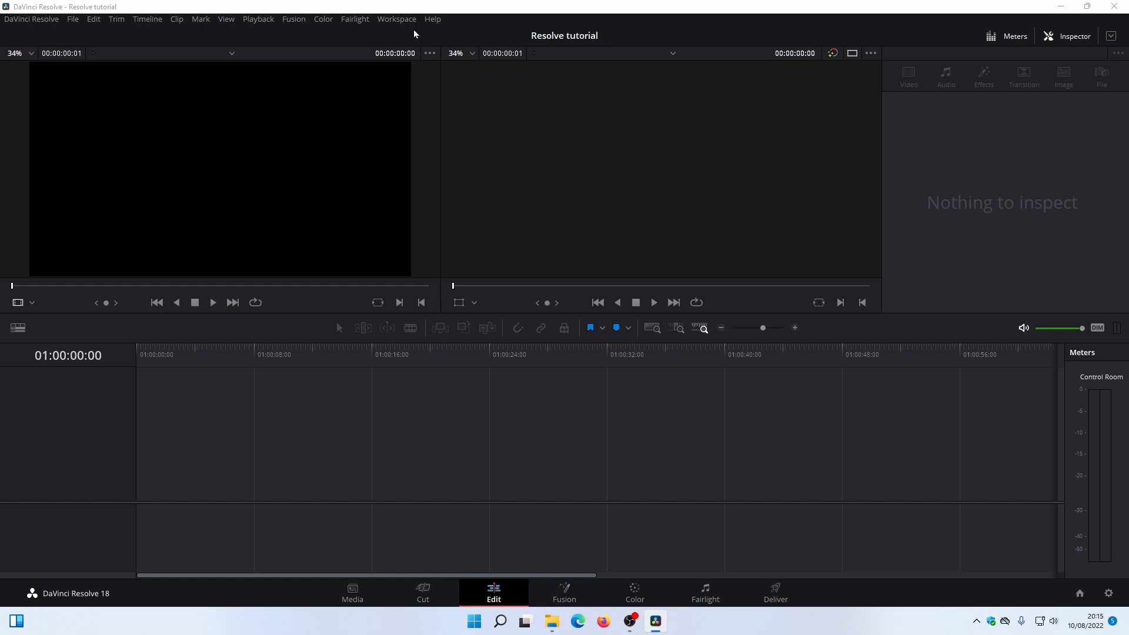
pyautogui.click(397, 19)
pyautogui.moveTo(402, 119)
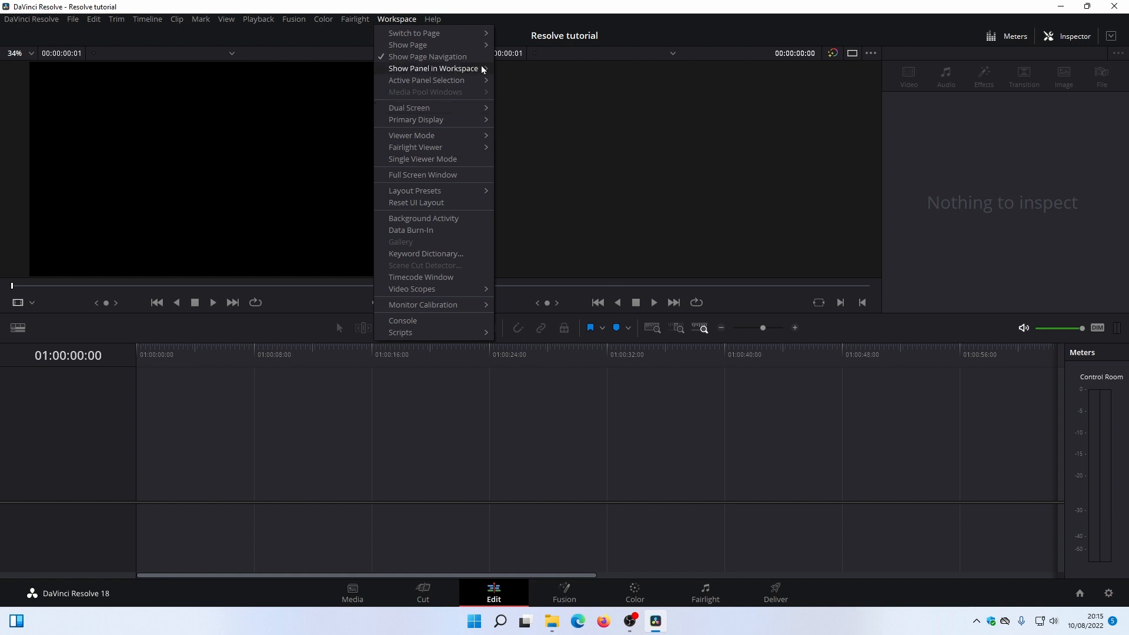
pyautogui.moveTo(466, 140)
pyautogui.click(528, 124)
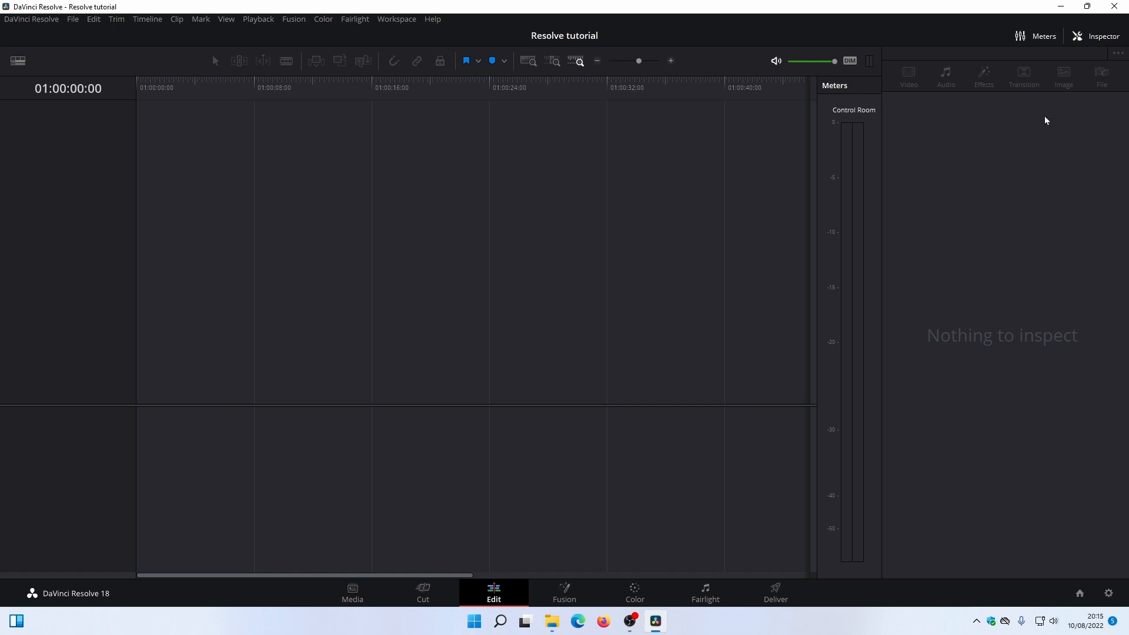
# Step: Try Generic PnP Monitor 2 as the primary display, and turn Dual Screen mode off
pyautogui.click(396, 20)
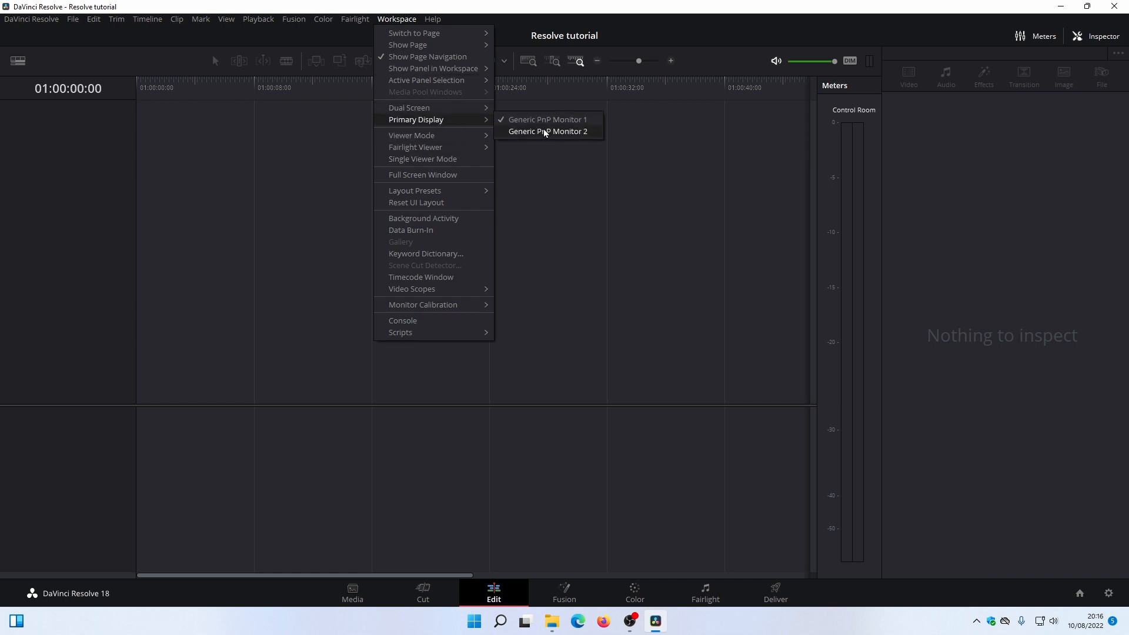
pyautogui.click(543, 131)
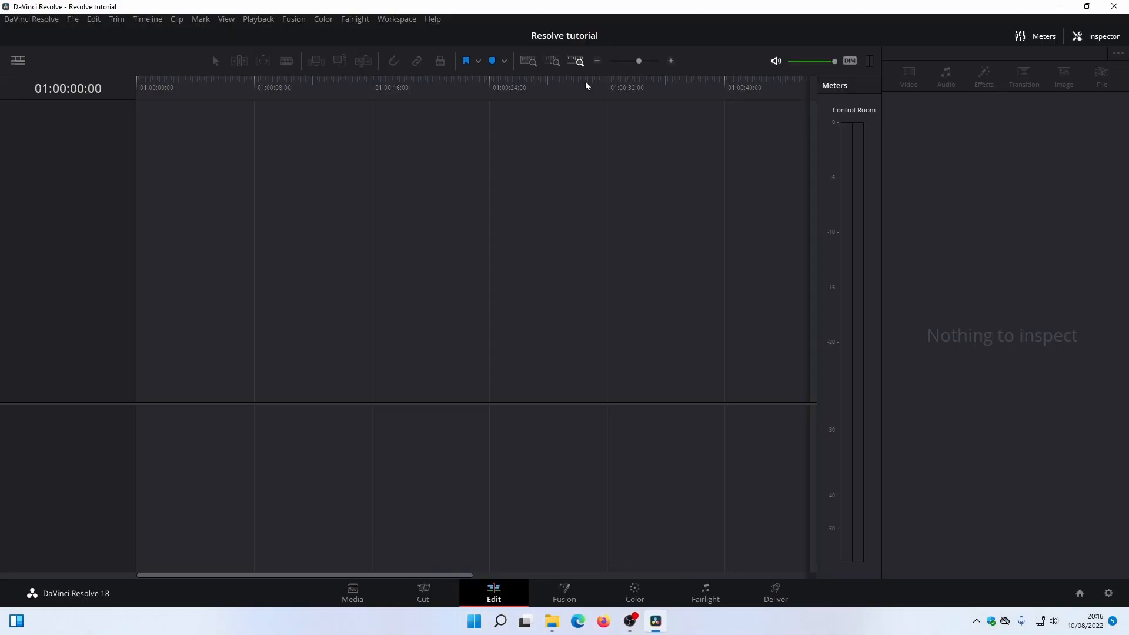
pyautogui.click(397, 19)
pyautogui.moveTo(459, 108)
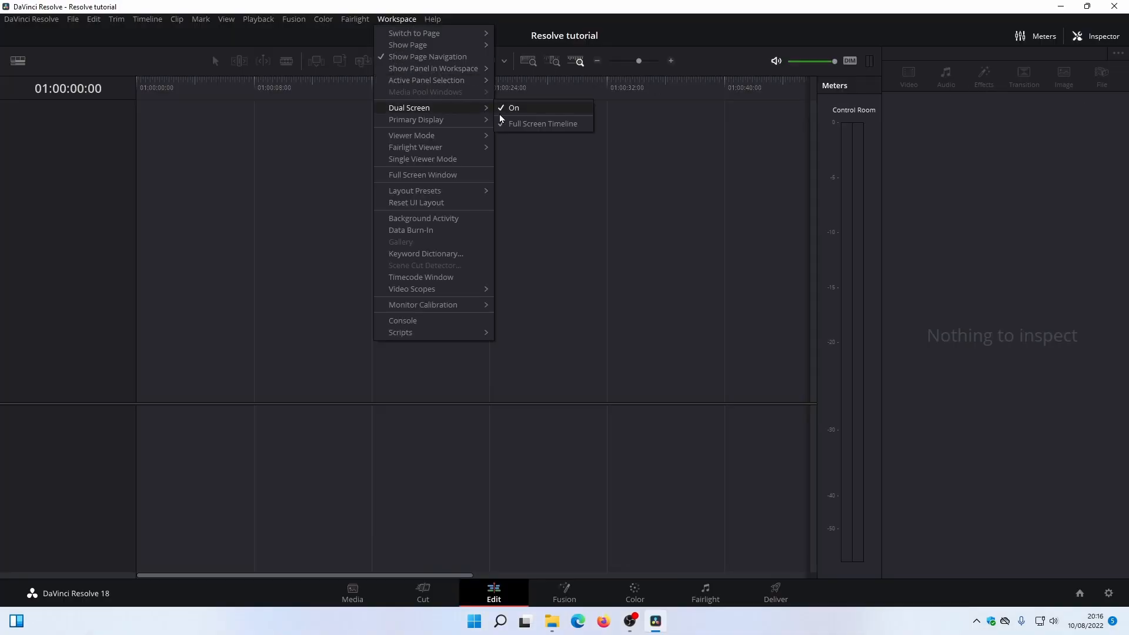
pyautogui.click(512, 109)
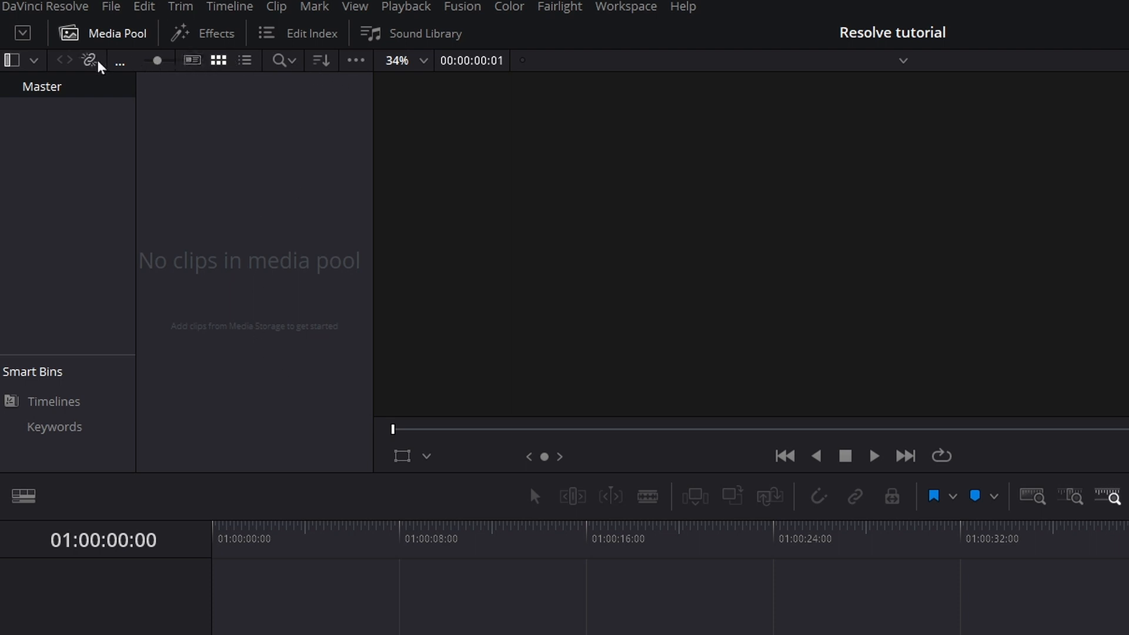
# Step: Split the Media Pool into two panes and enlarge it by lowering the divider above the timeline
pyautogui.click(352, 62)
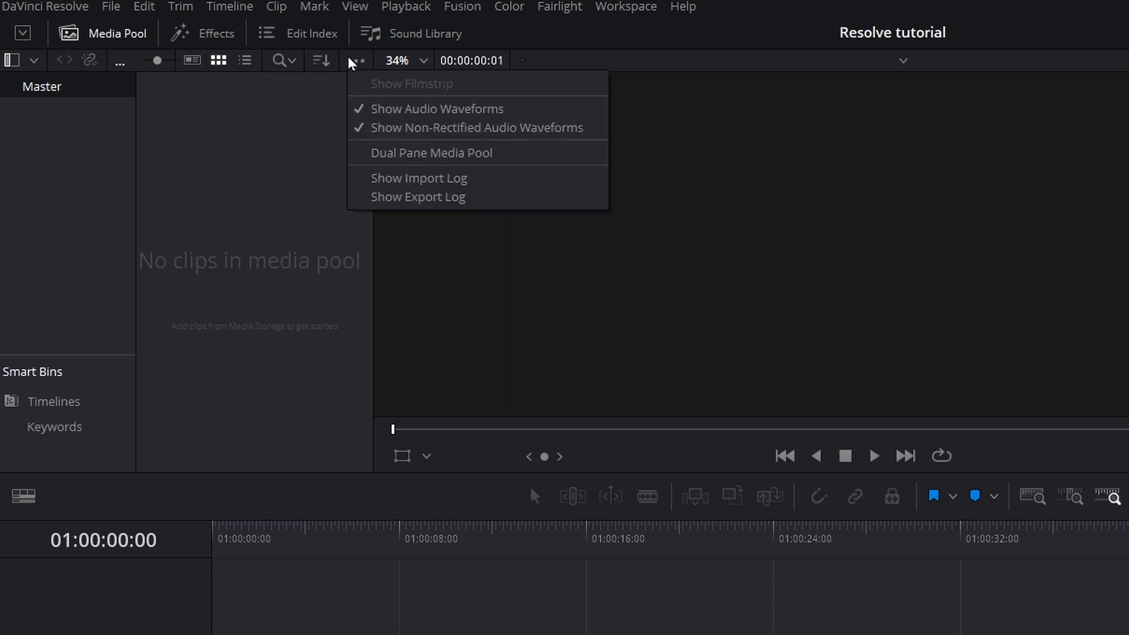
pyautogui.click(259, 224)
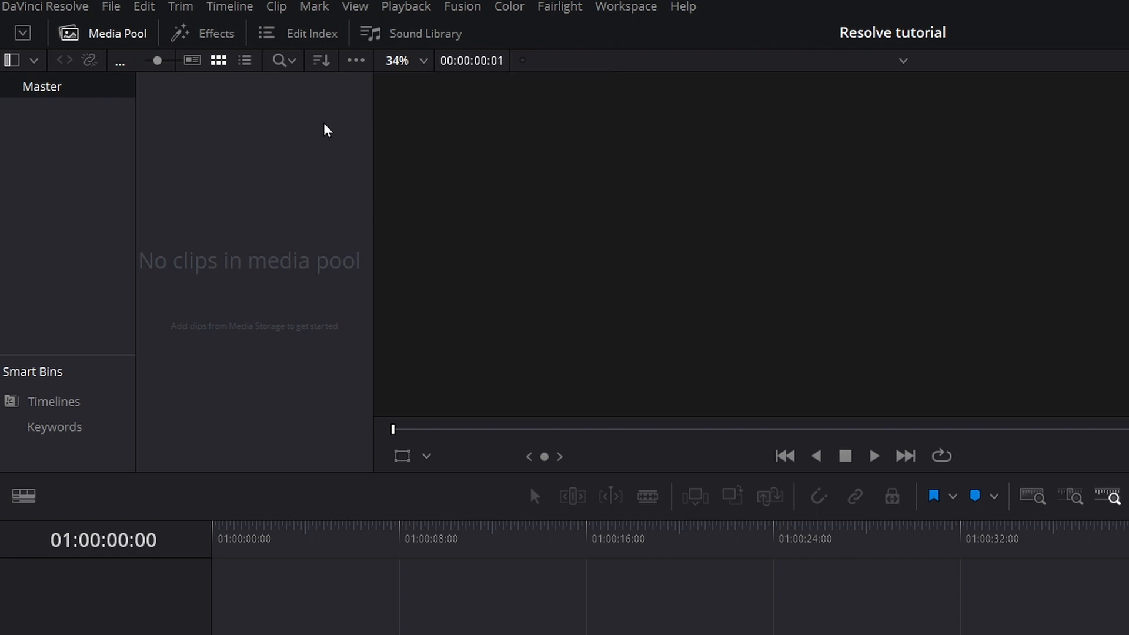
pyautogui.click(355, 60)
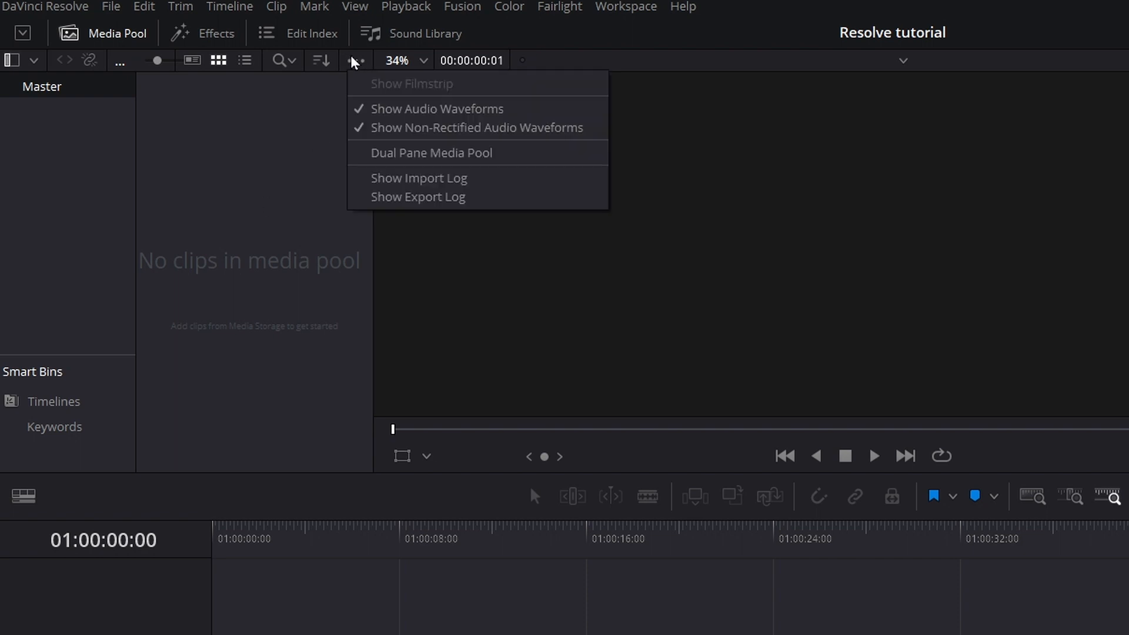
pyautogui.click(388, 152)
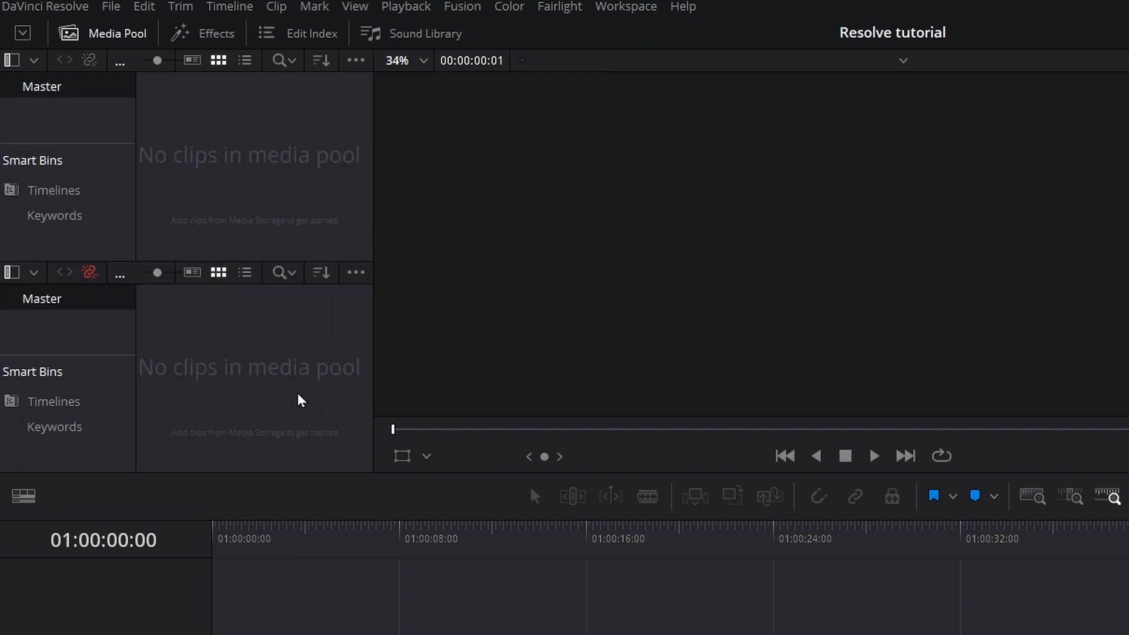
pyautogui.moveTo(325, 470); pyautogui.dragTo(328, 632)
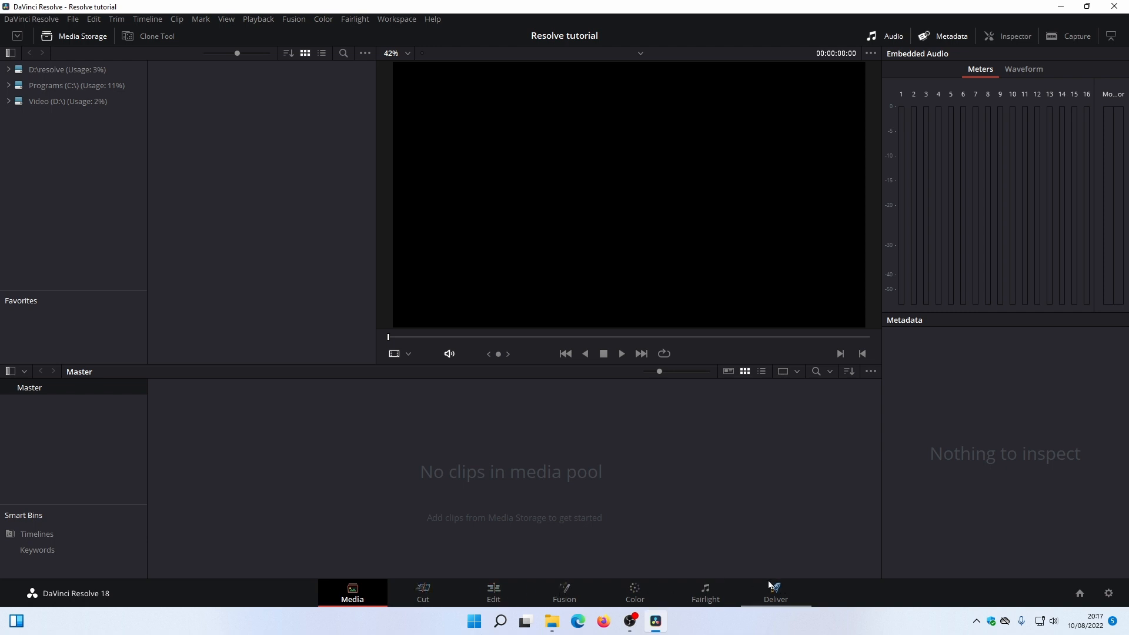
# Step: Hide the Cut, Fusion, Fairlight and Color pages from the page navigation
pyautogui.click(397, 19)
pyautogui.moveTo(434, 148)
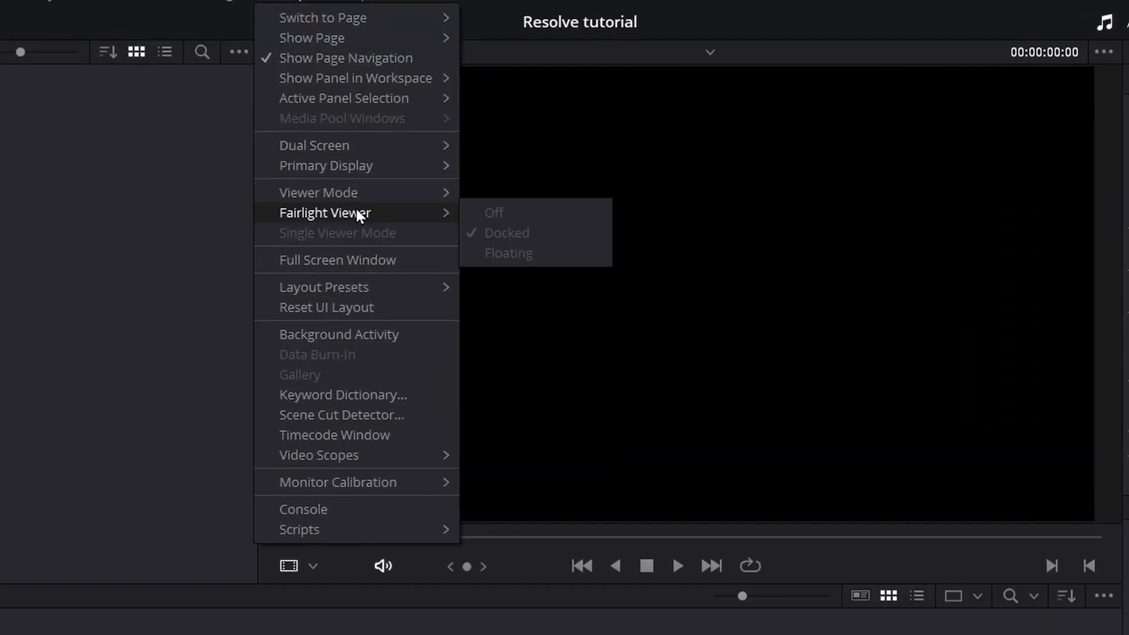
pyautogui.moveTo(346, 39)
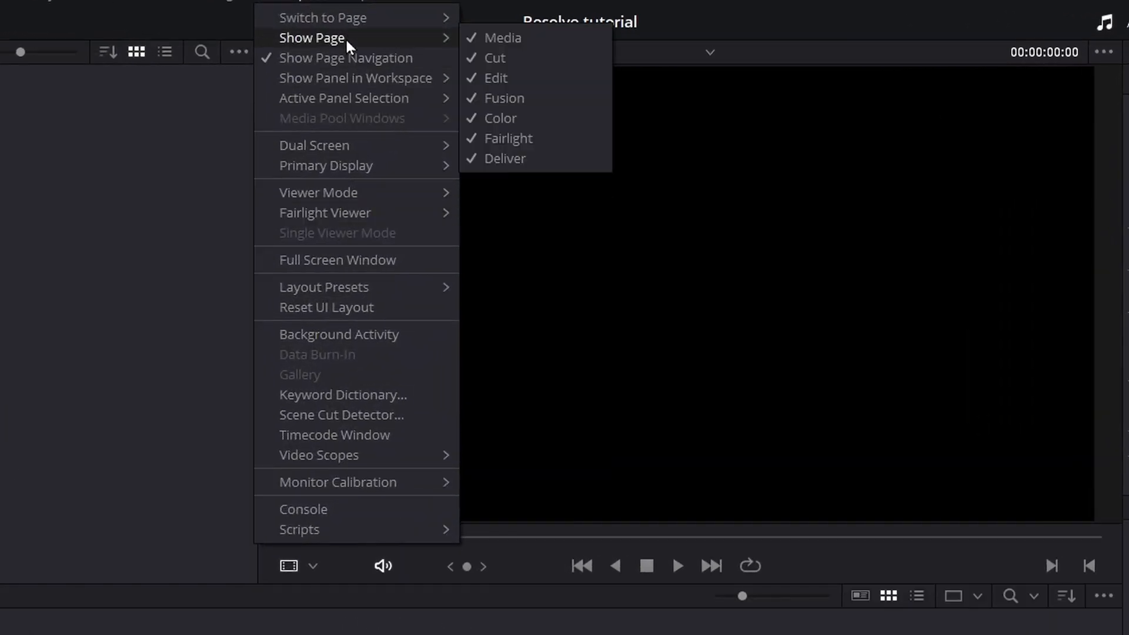
pyautogui.click(470, 54)
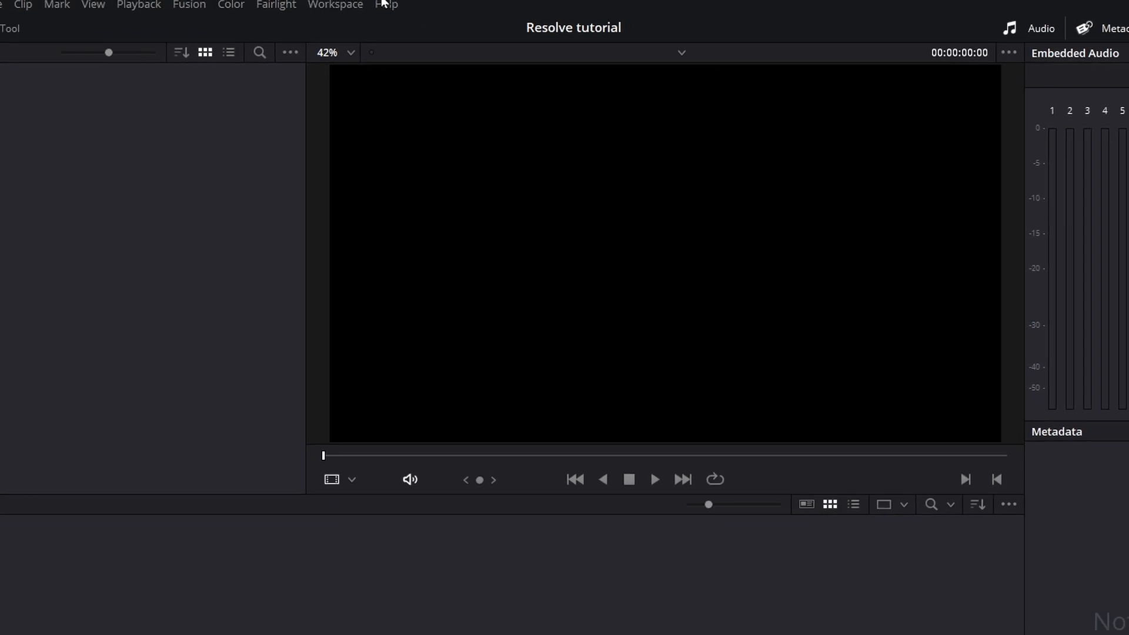
pyautogui.click(400, 19)
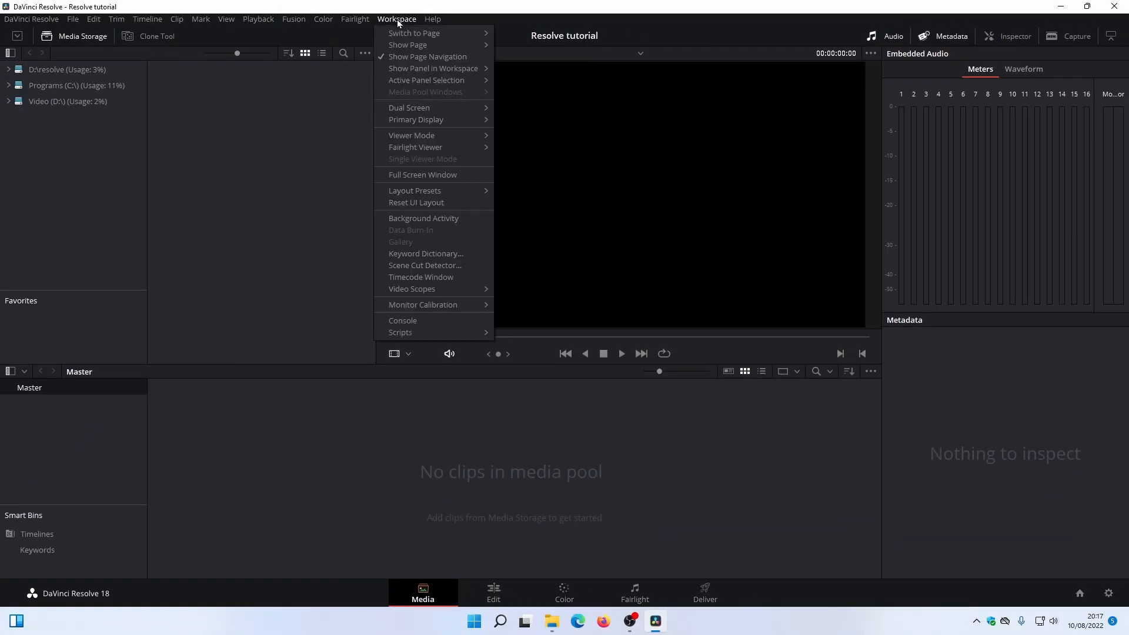
pyautogui.moveTo(432, 46)
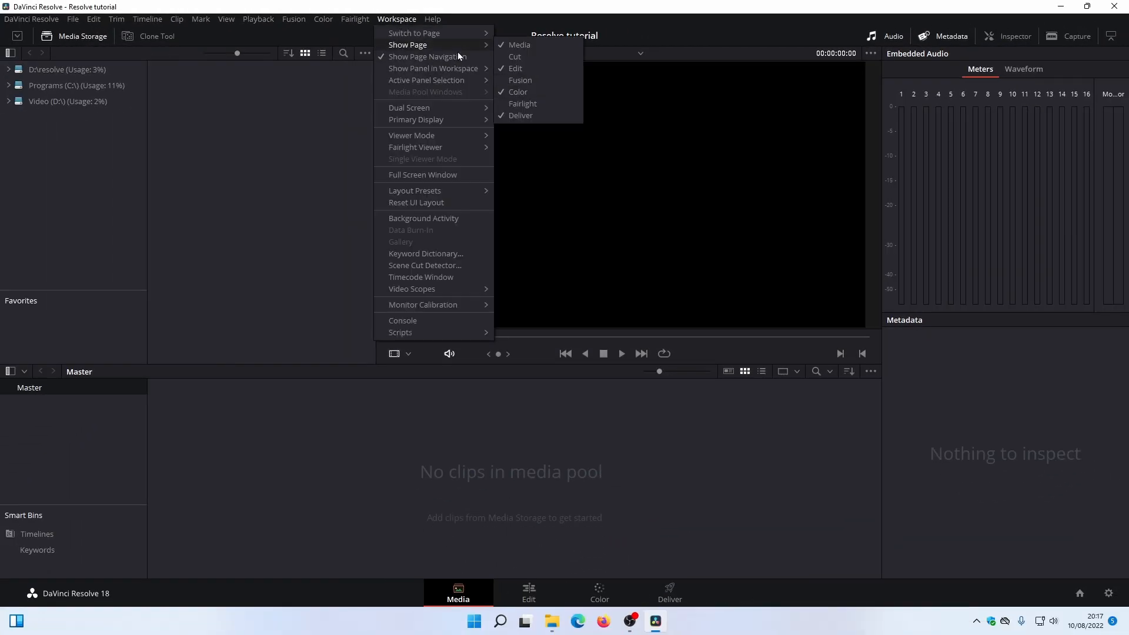
pyautogui.click(503, 93)
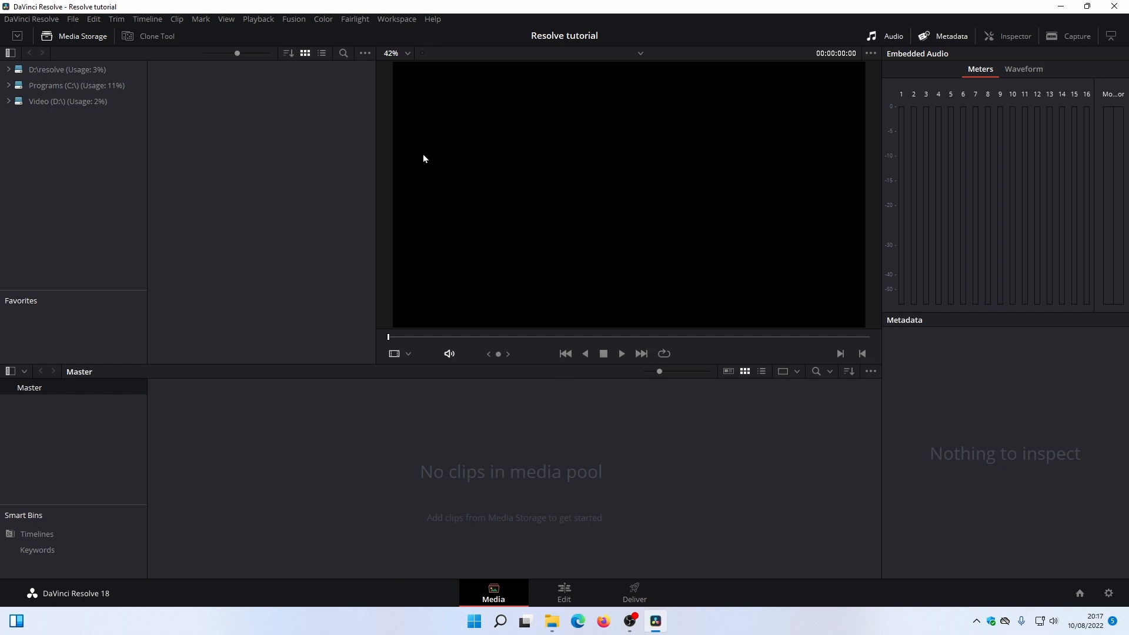
# Step: Switch to the hidden Cut page, and return to the Media page with all pages shown in the page navigation
pyautogui.click(396, 20)
pyautogui.moveTo(479, 34)
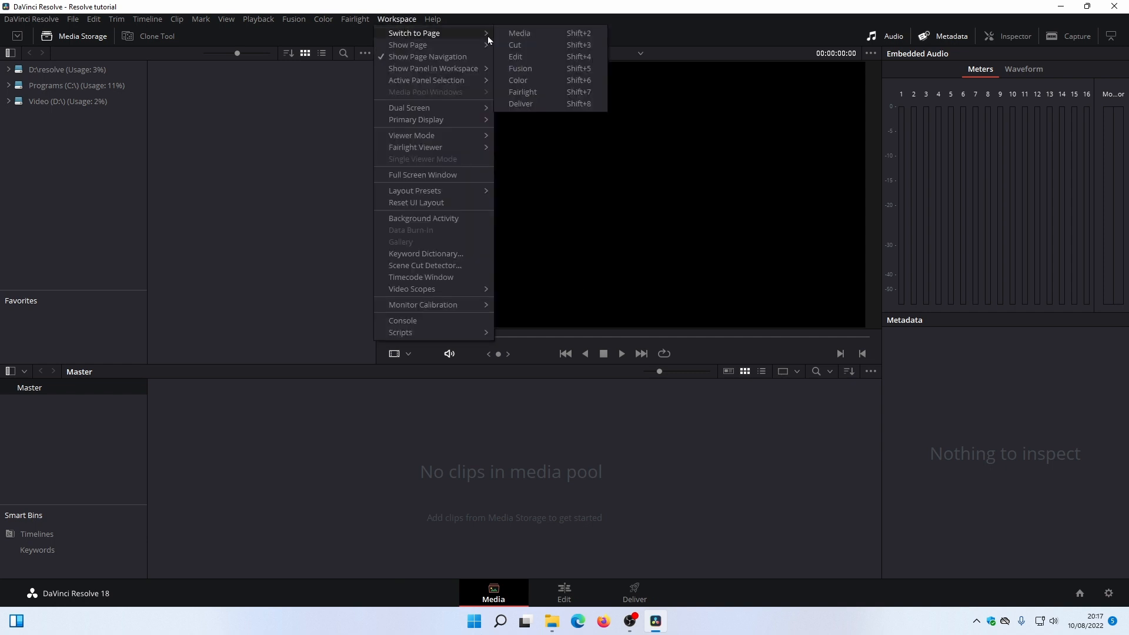
pyautogui.click(513, 45)
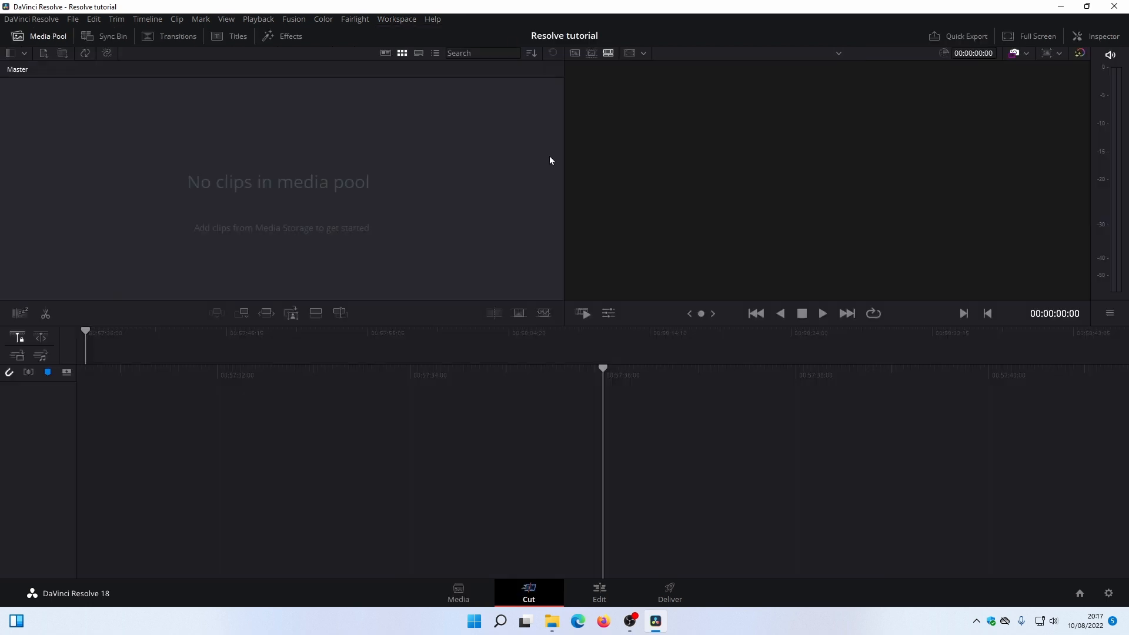
pyautogui.click(399, 19)
pyautogui.moveTo(471, 34)
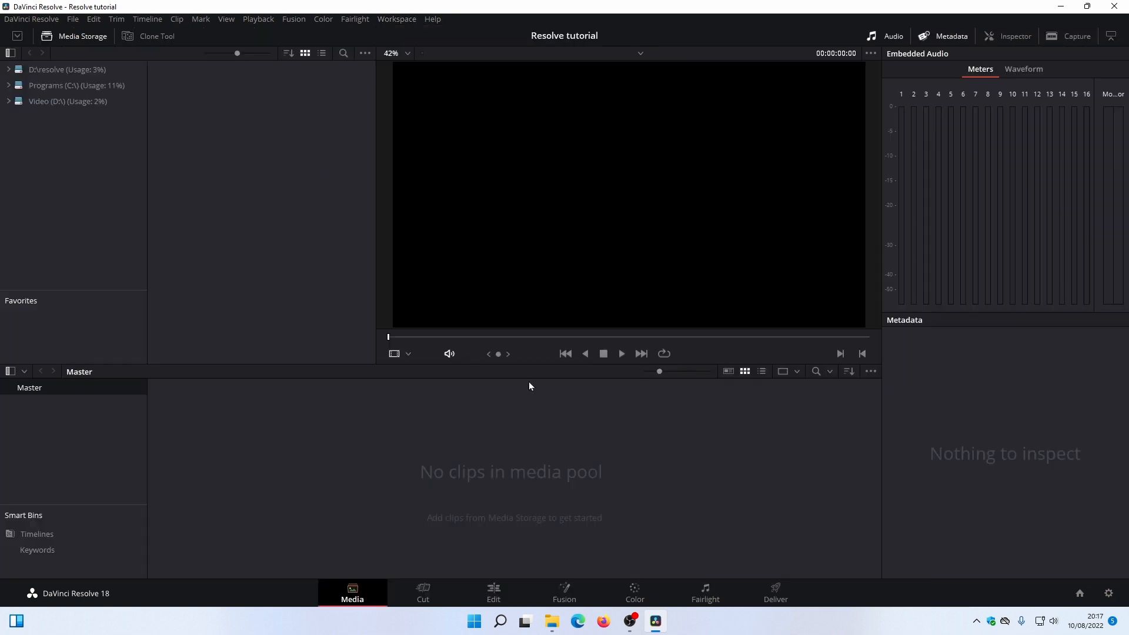
# Step: Enlarge the Media Pool slightly by raising the divider between it and the viewer
pyautogui.moveTo(445, 365)
pyautogui.mouseDown()
pyautogui.moveTo(440, 323)
pyautogui.moveTo(433, 375)
pyautogui.moveTo(439, 358)
pyautogui.mouseUp()
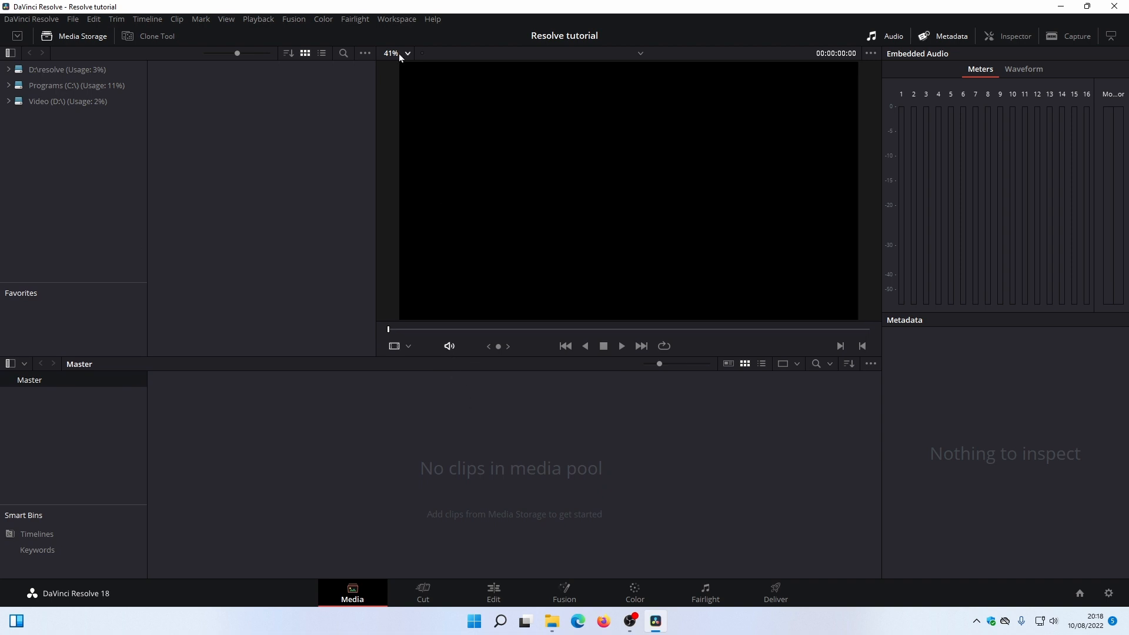
pyautogui.click(397, 19)
pyautogui.click(1078, 591)
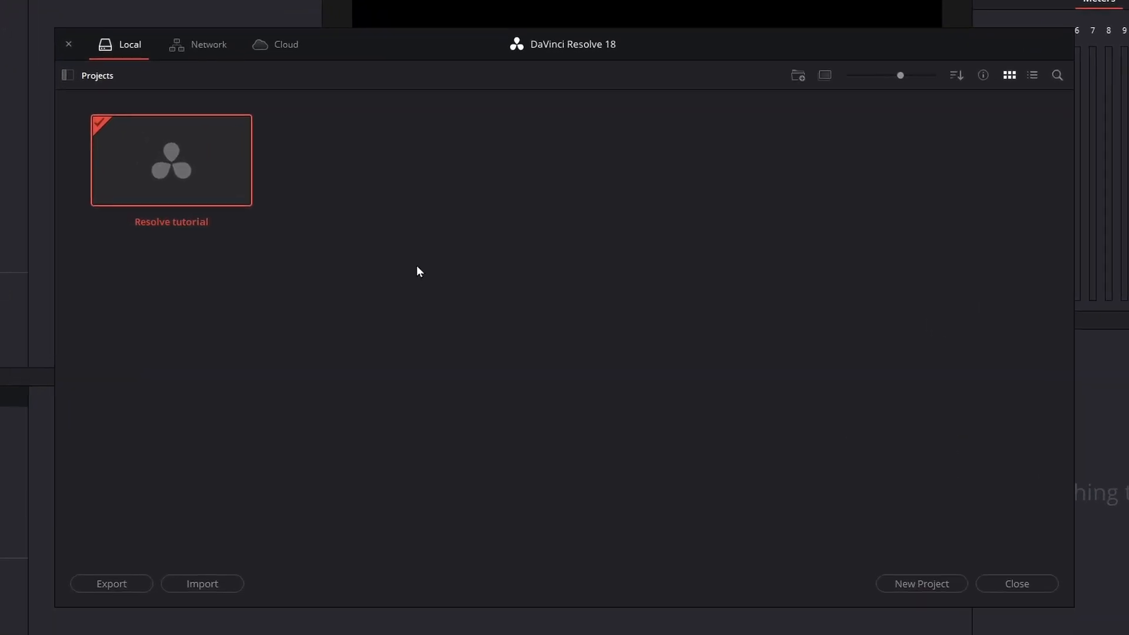
pyautogui.click(871, 551)
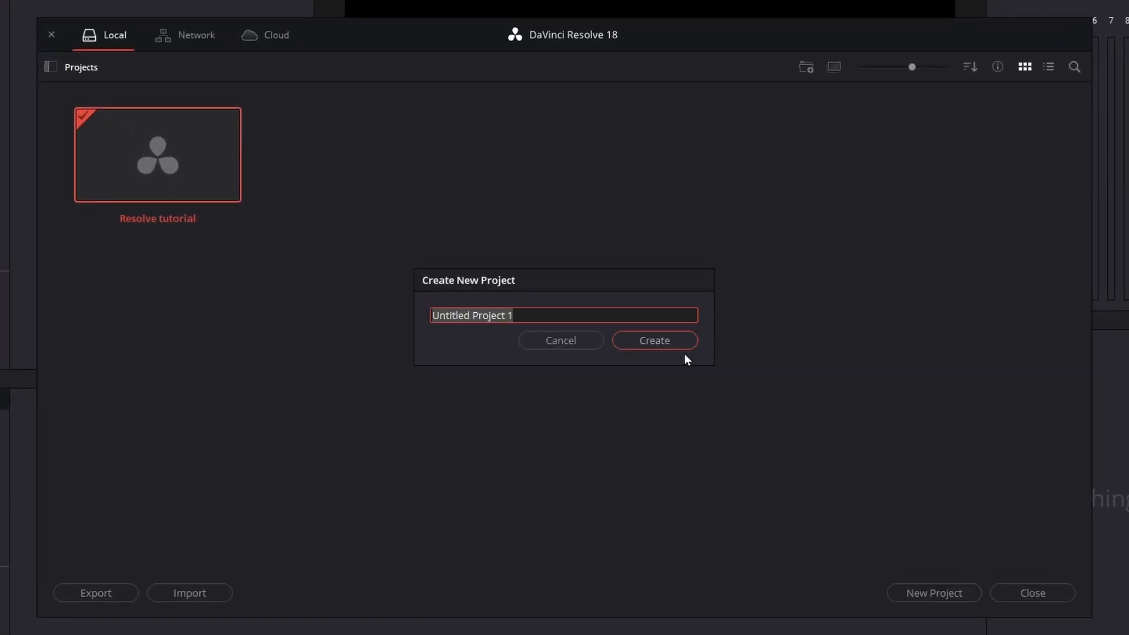
pyautogui.click(570, 341)
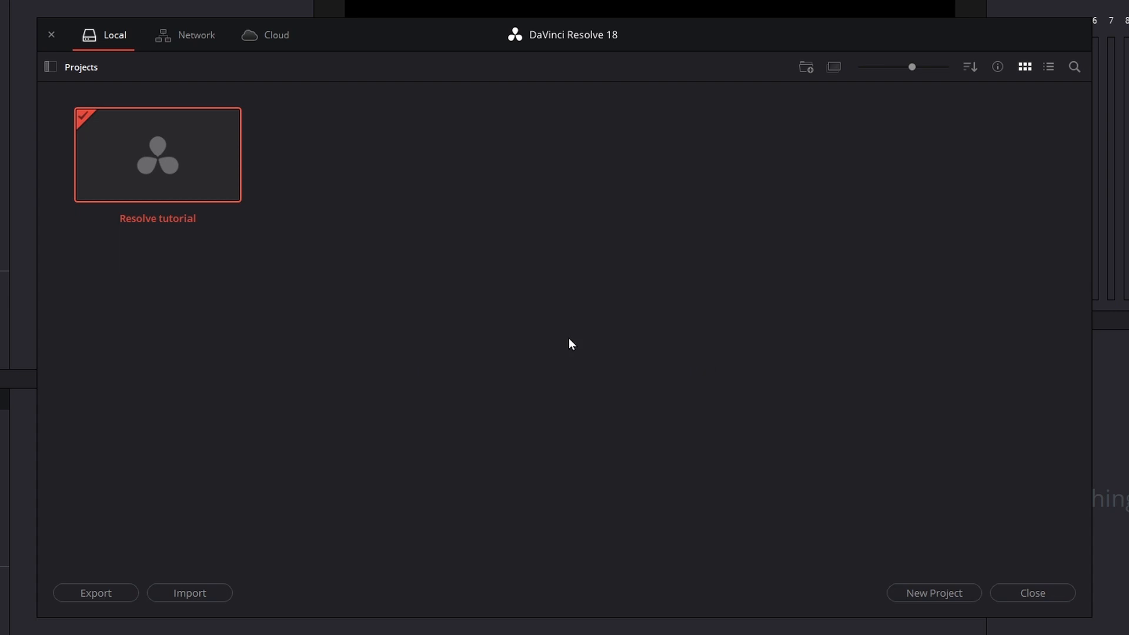
pyautogui.click(51, 34)
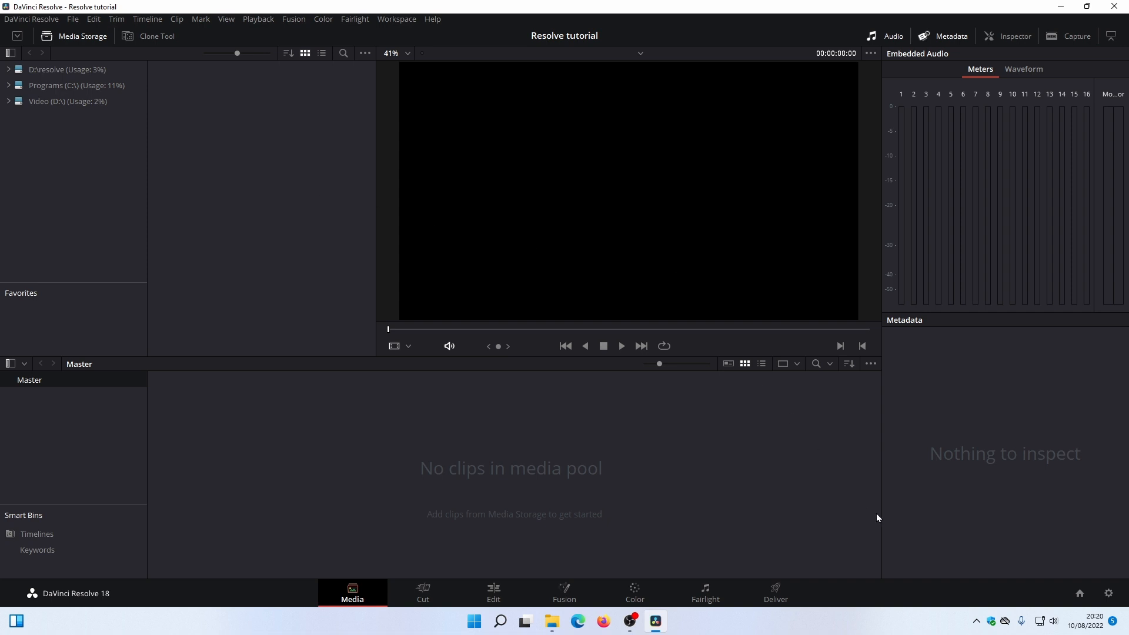
# Step: Turn on Dynamic Project Switching in the Project Manager, and open the project settings
pyautogui.click(1079, 593)
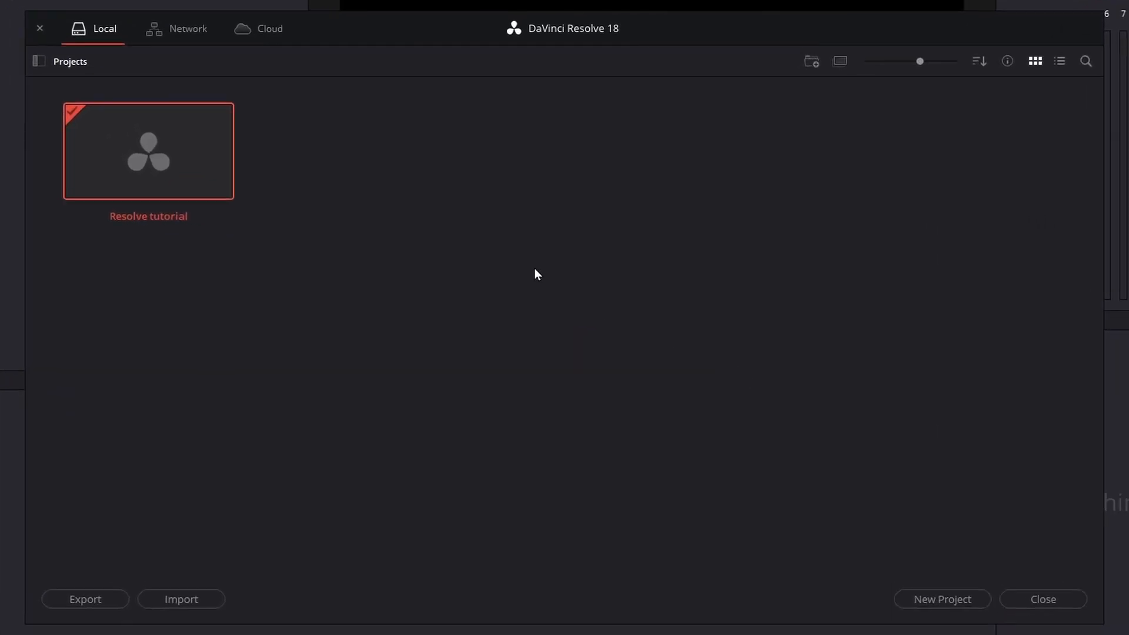
pyautogui.rightClick(535, 269)
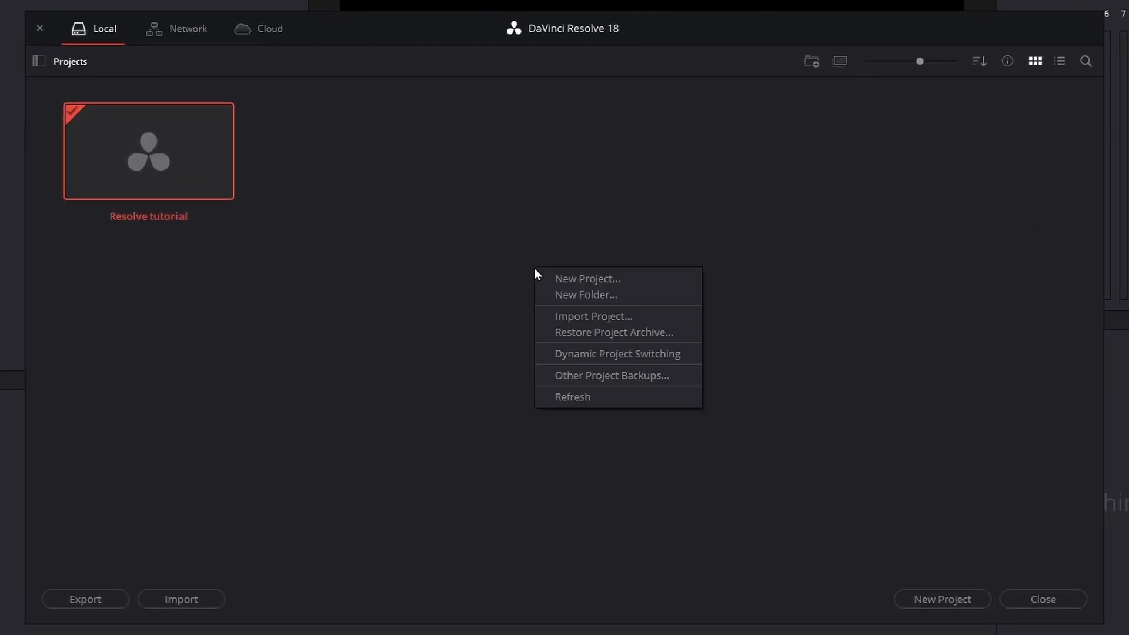
pyautogui.click(596, 354)
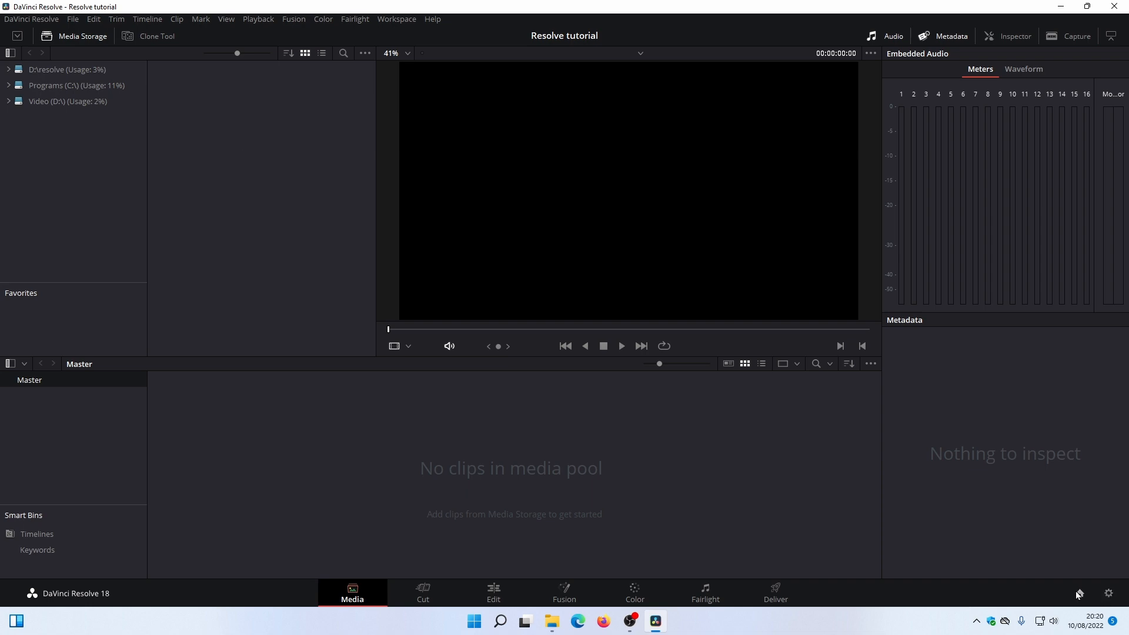
pyautogui.click(1109, 593)
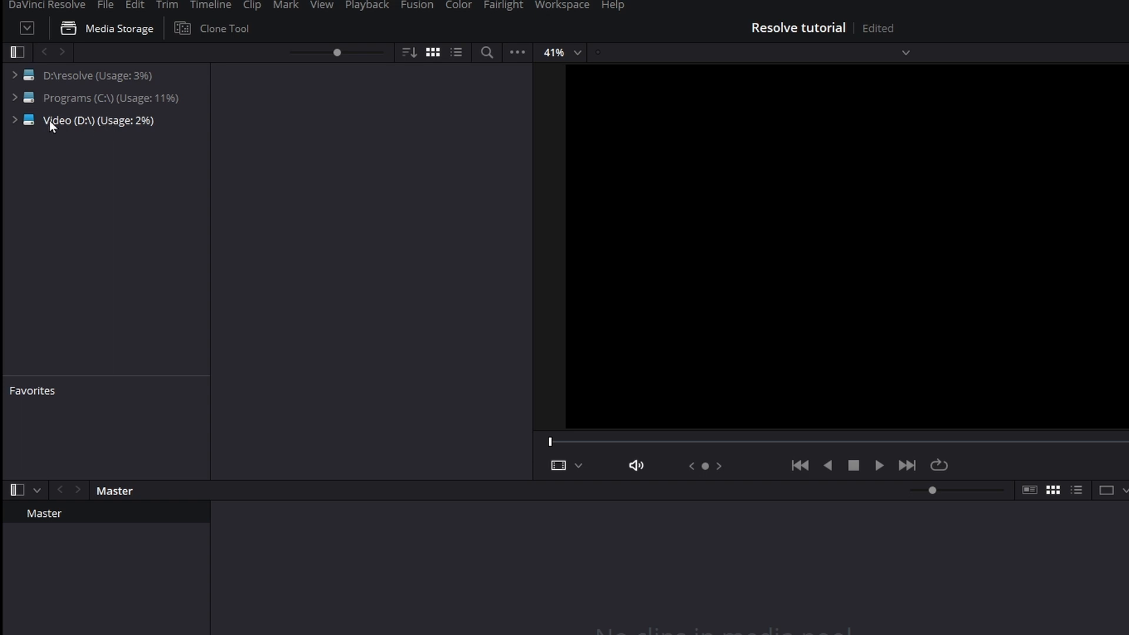
# Step: Add the clip 00048.MTS from the interview footage folder on the Video (D:) drive to the Media Pool, keeping the project frame rate
pyautogui.click(71, 121)
pyautogui.doubleClick(314, 111)
pyautogui.doubleClick(442, 104)
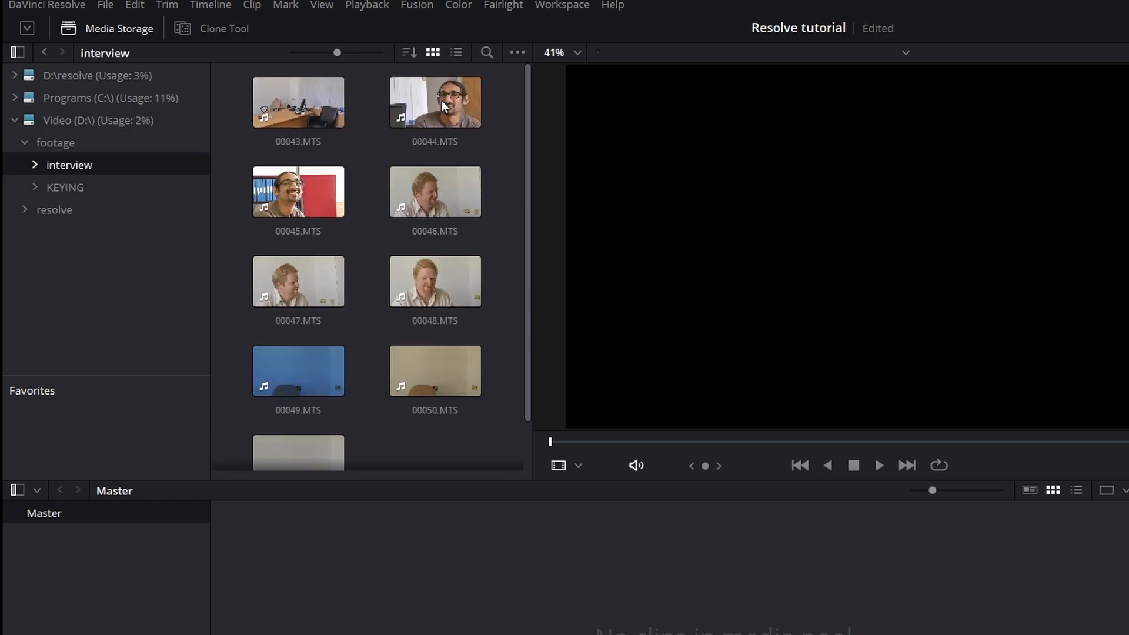
pyautogui.moveTo(427, 273); pyautogui.dragTo(580, 540)
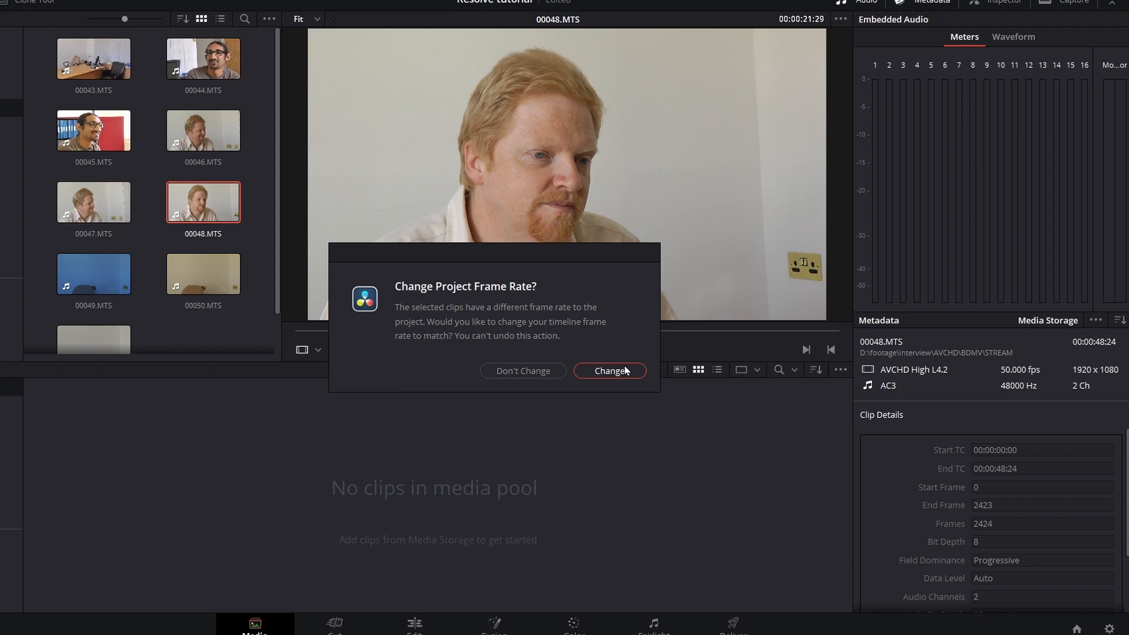
pyautogui.click(532, 375)
# Step: Check the timeline frame rate in the project settings, and delete 00048.MTS from the Media Pool
pyautogui.click(1109, 628)
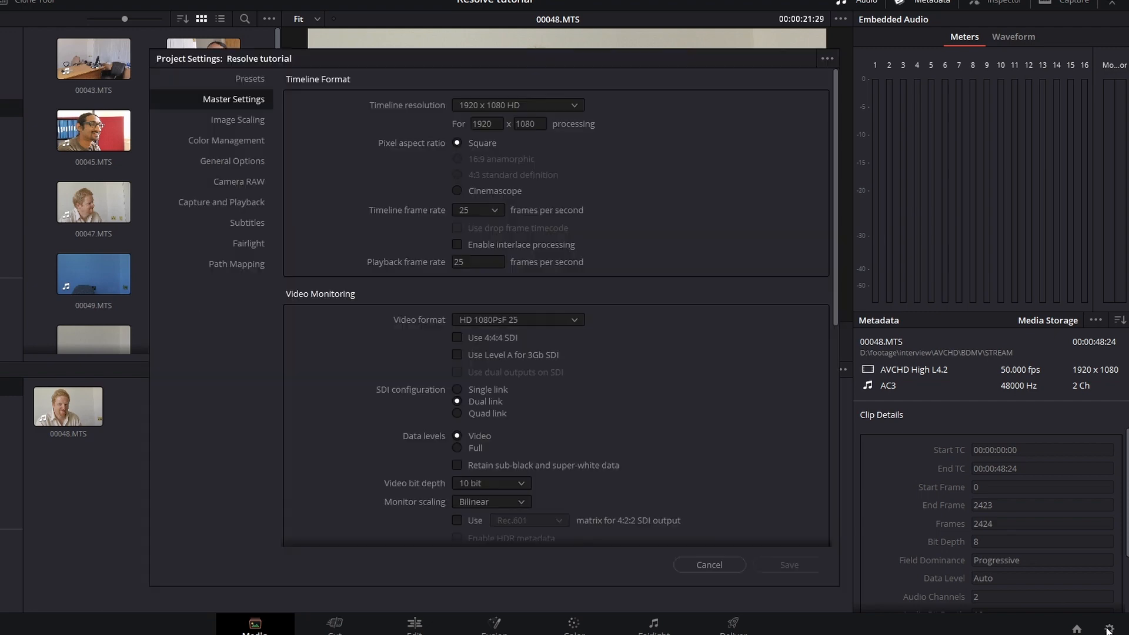
pyautogui.click(712, 564)
pyautogui.press('Delete')
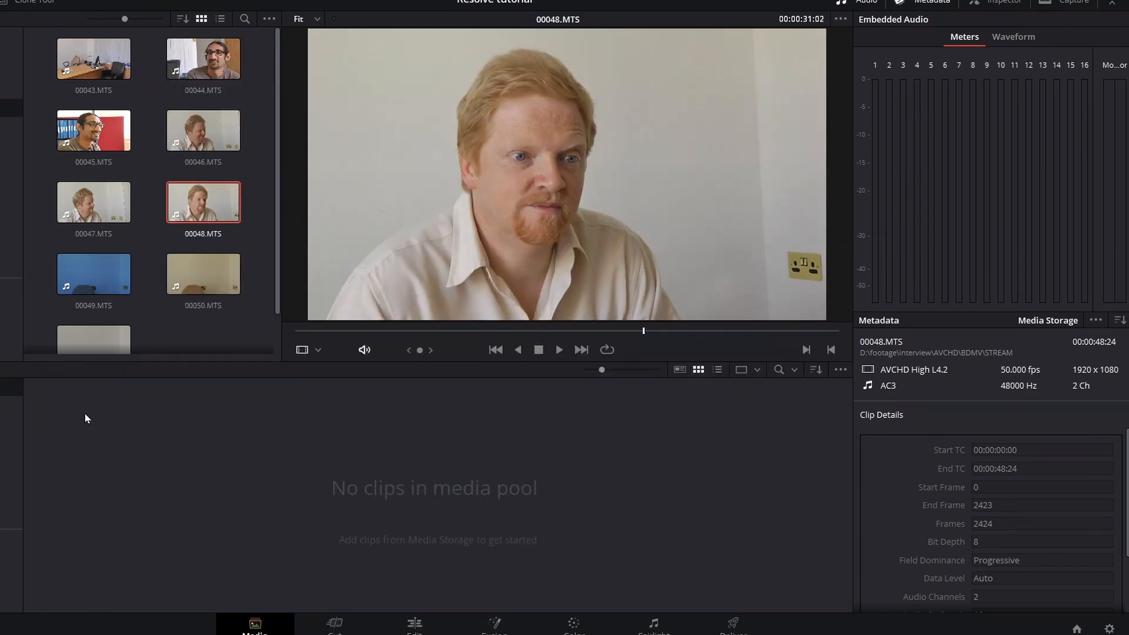
# Step: Add 00048.MTS to the Media Pool again, changing the project frame rate to match the clip, and check the project settings
pyautogui.moveTo(193, 198); pyautogui.dragTo(459, 466)
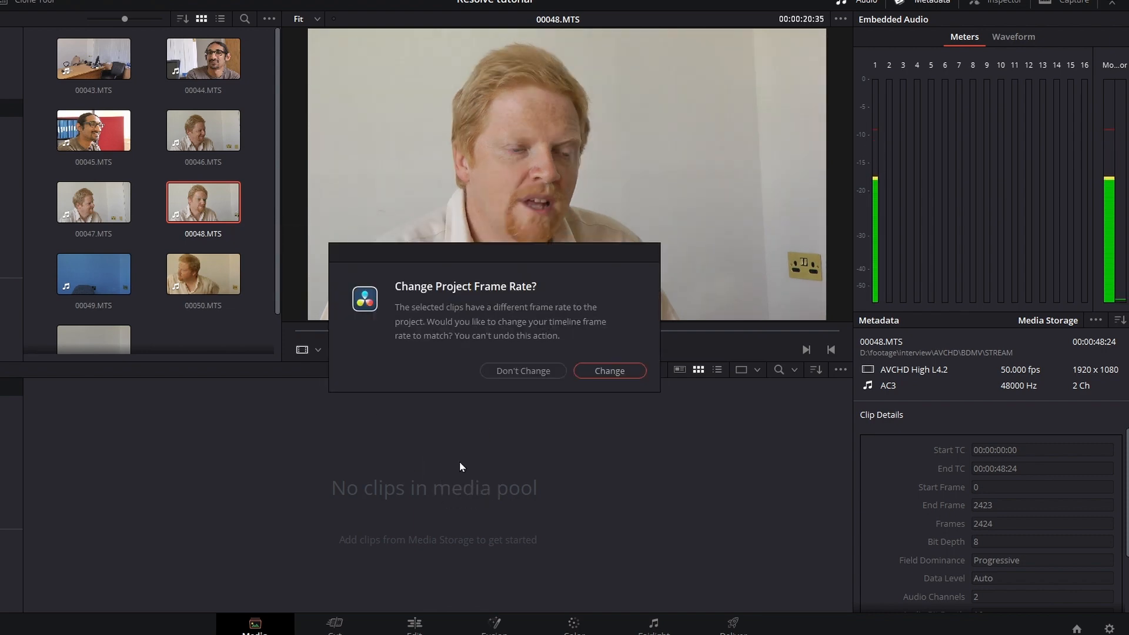
pyautogui.click(604, 370)
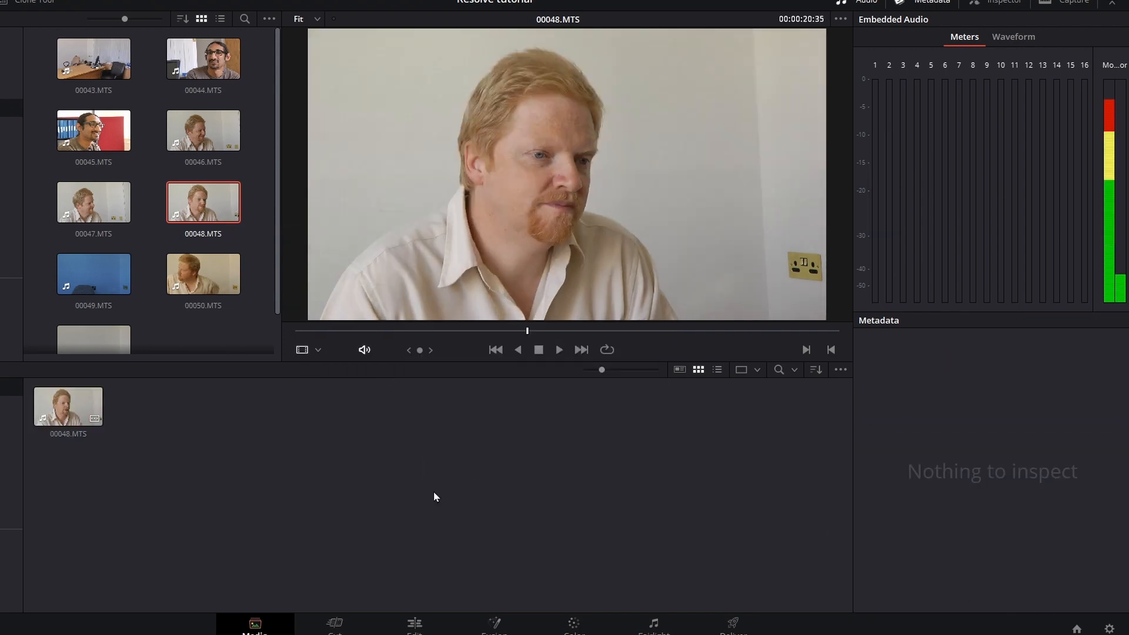
pyautogui.click(1109, 628)
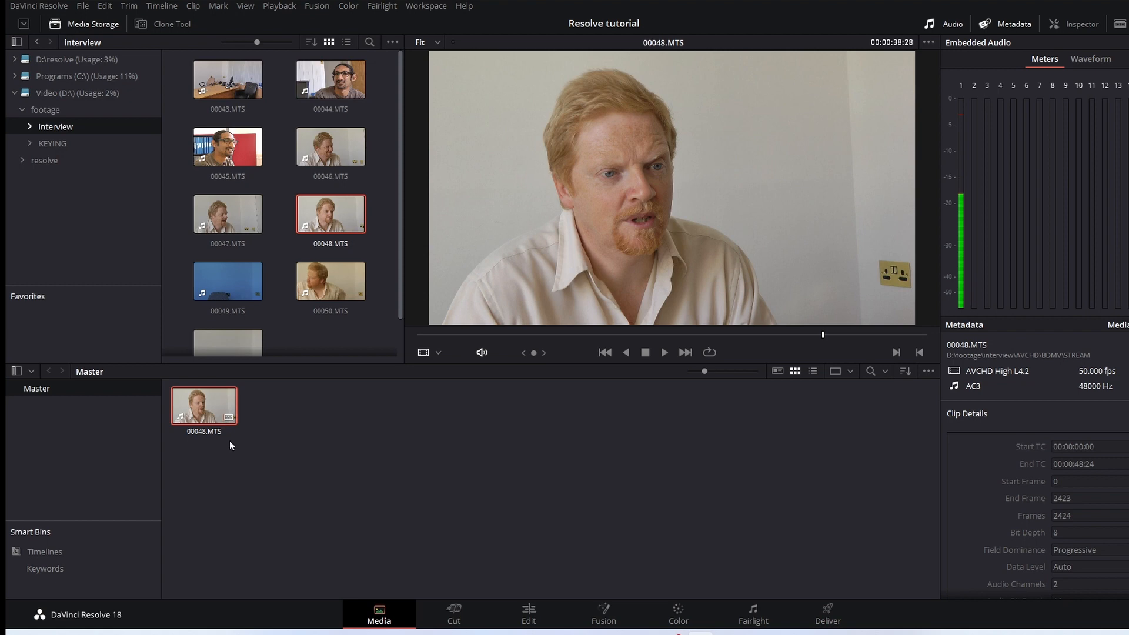
# Step: Place 00048.MTS from the Media Pool on a new timeline in the Edit page
pyautogui.click(530, 616)
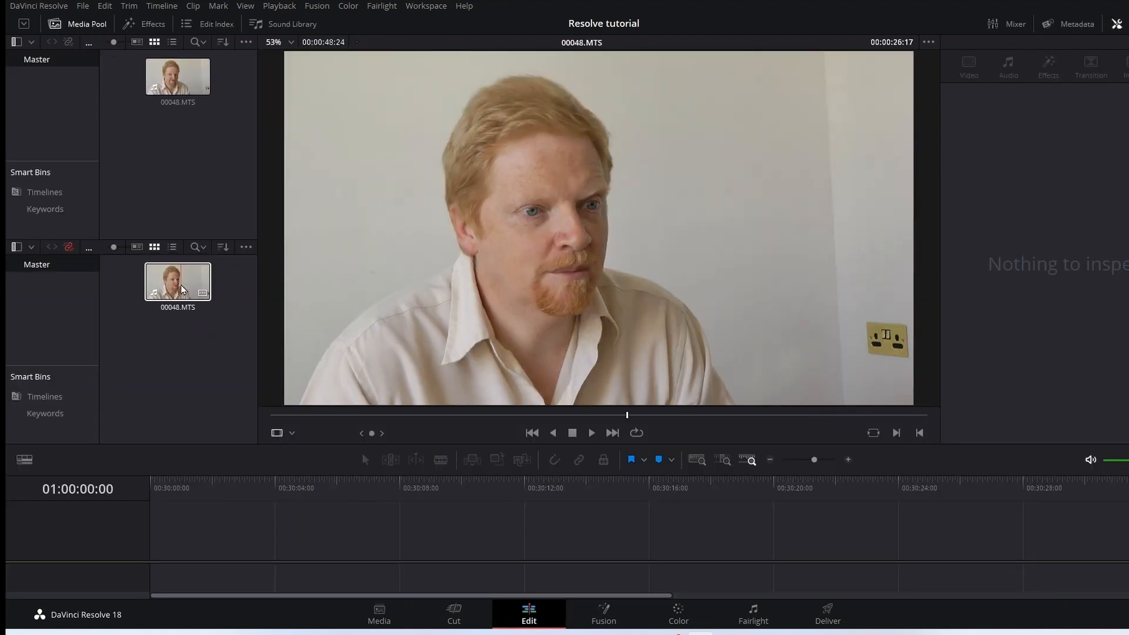
pyautogui.moveTo(183, 289); pyautogui.dragTo(216, 507)
# Step: Turn off the Dual Pane Media Pool, and move the playhead onto the clip at 01:00:06:09
pyautogui.click(246, 42)
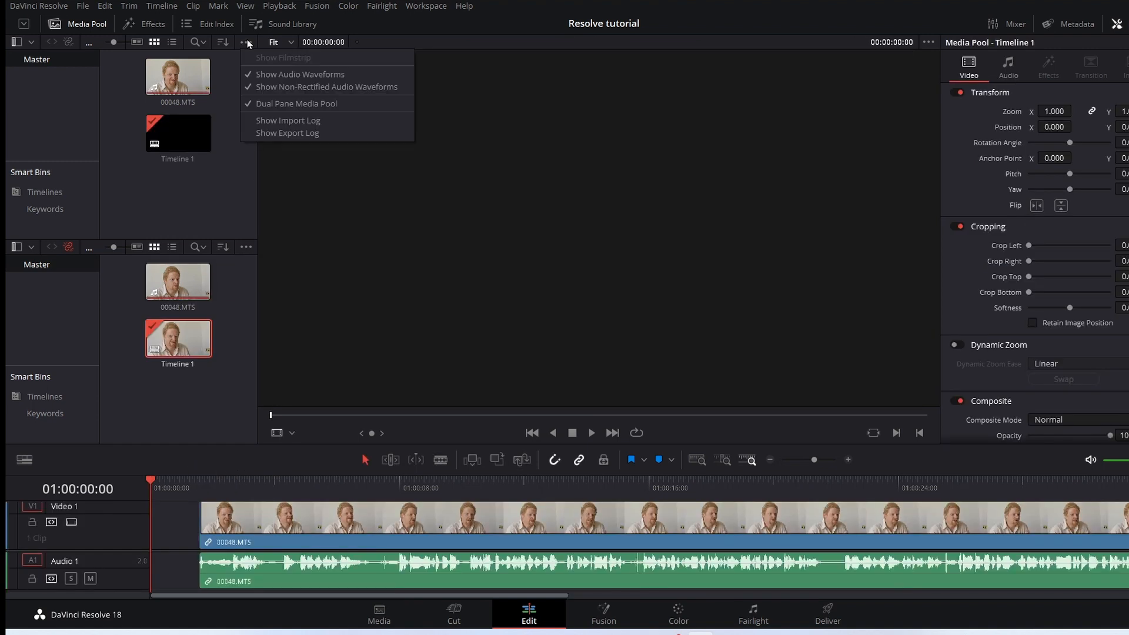
pyautogui.click(259, 103)
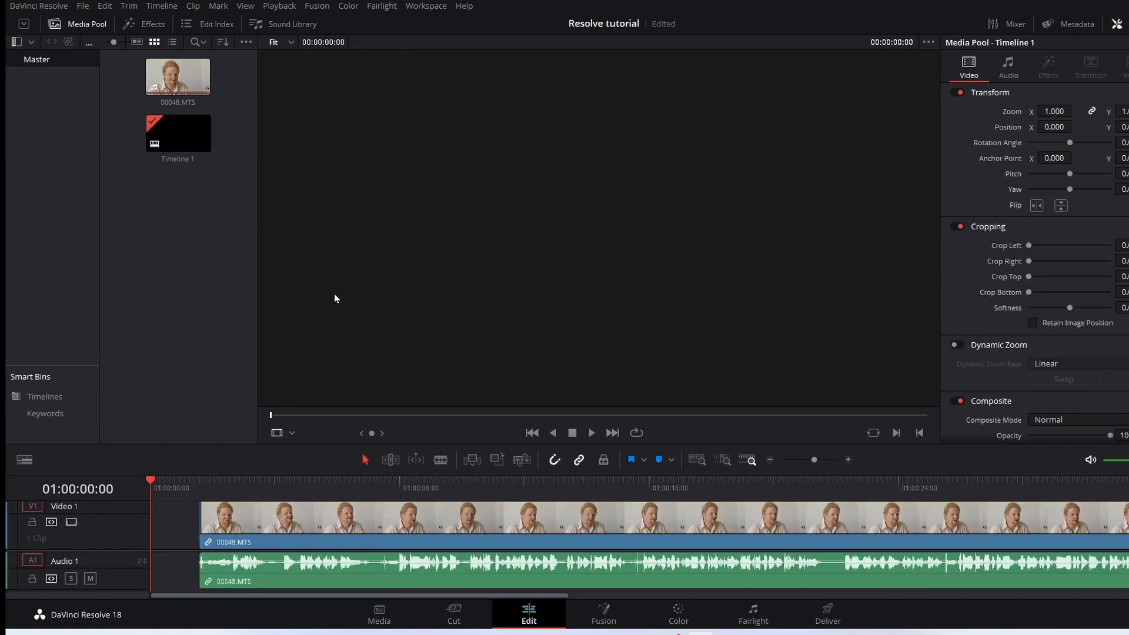
pyautogui.click(343, 482)
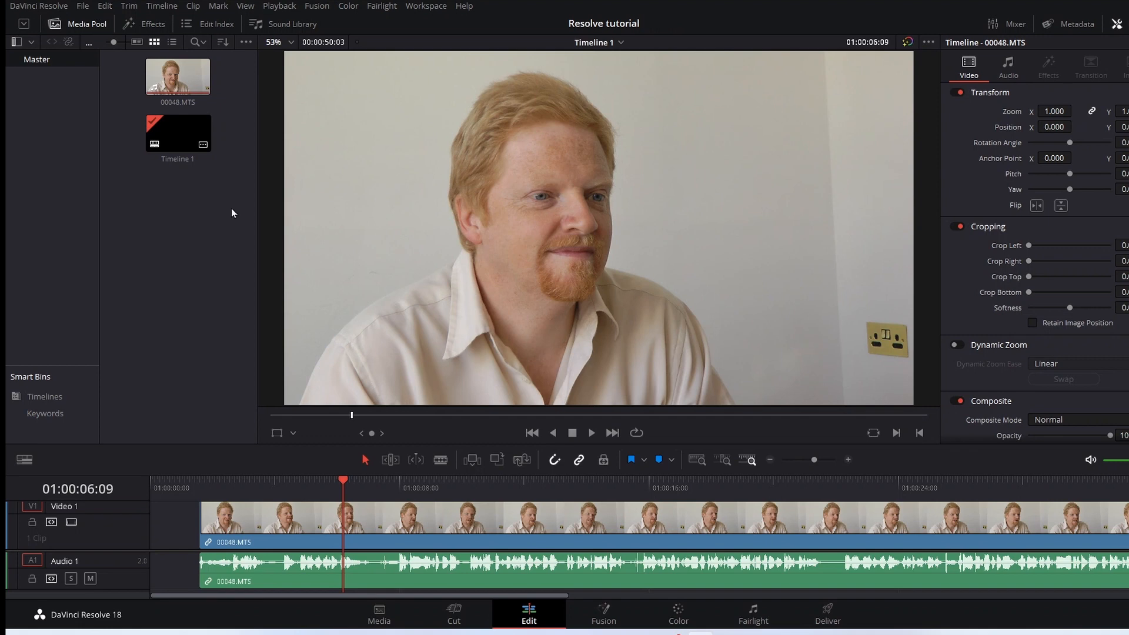
# Step: Set the playback frame rate to 25 frames per second in the project's master settings and save them
pyautogui.hotkey('shift', '9')
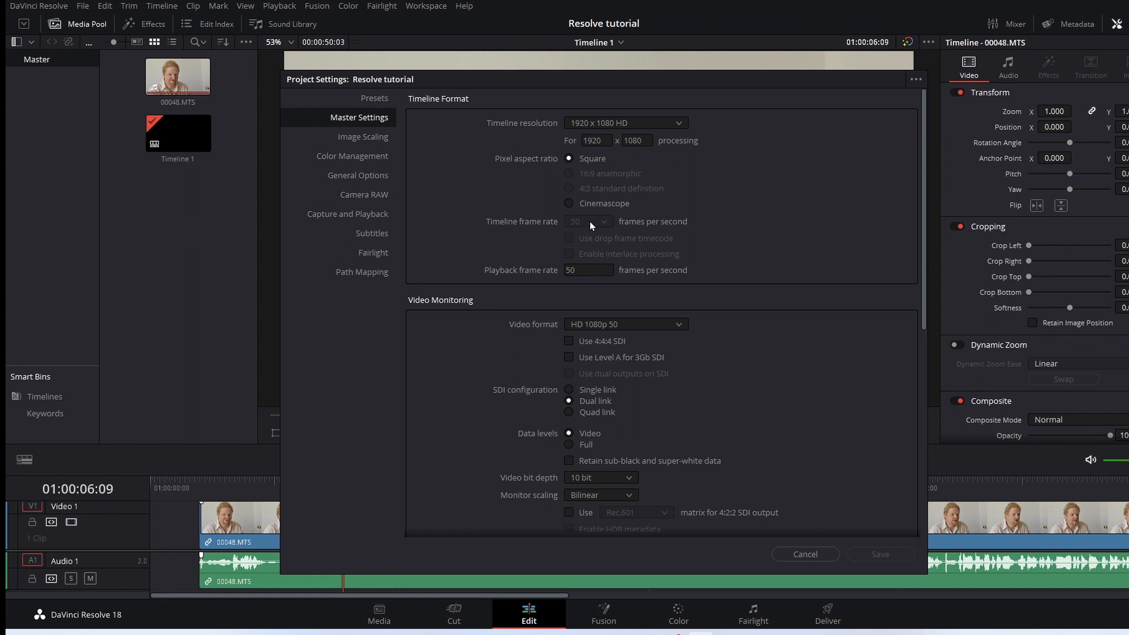
pyautogui.click(609, 128)
pyautogui.click(609, 127)
pyautogui.moveTo(595, 270); pyautogui.dragTo(552, 271)
pyautogui.write('25')
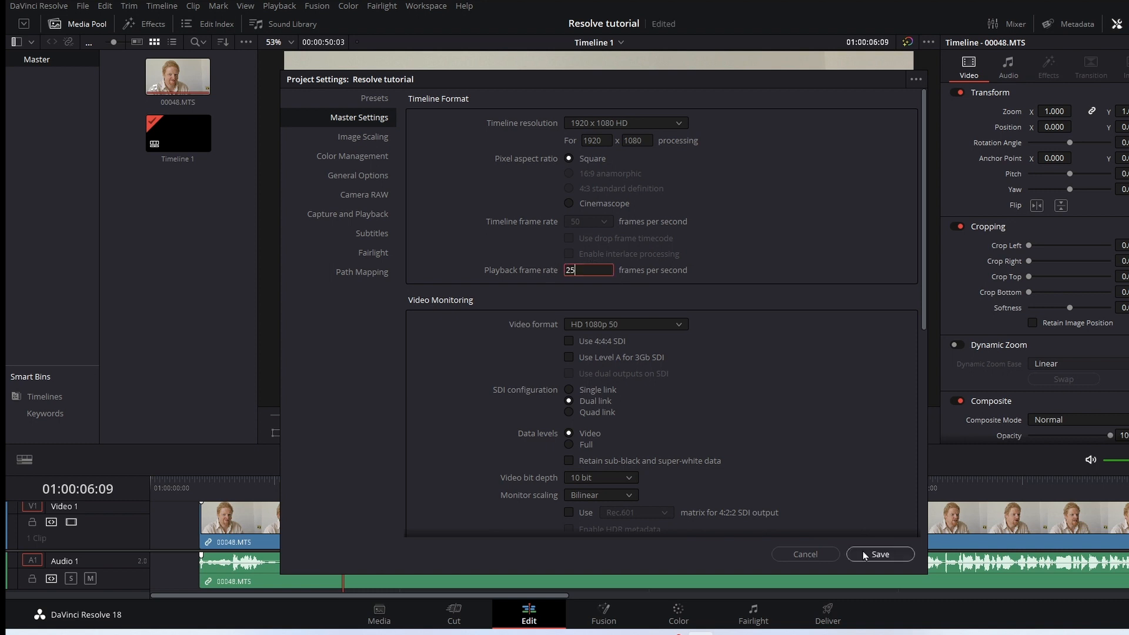
pyautogui.click(865, 556)
# Step: Play a short stretch of the timeline from further into the clip to check its playback, and stop
pyautogui.click(694, 489)
pyautogui.click(591, 433)
pyautogui.click(572, 433)
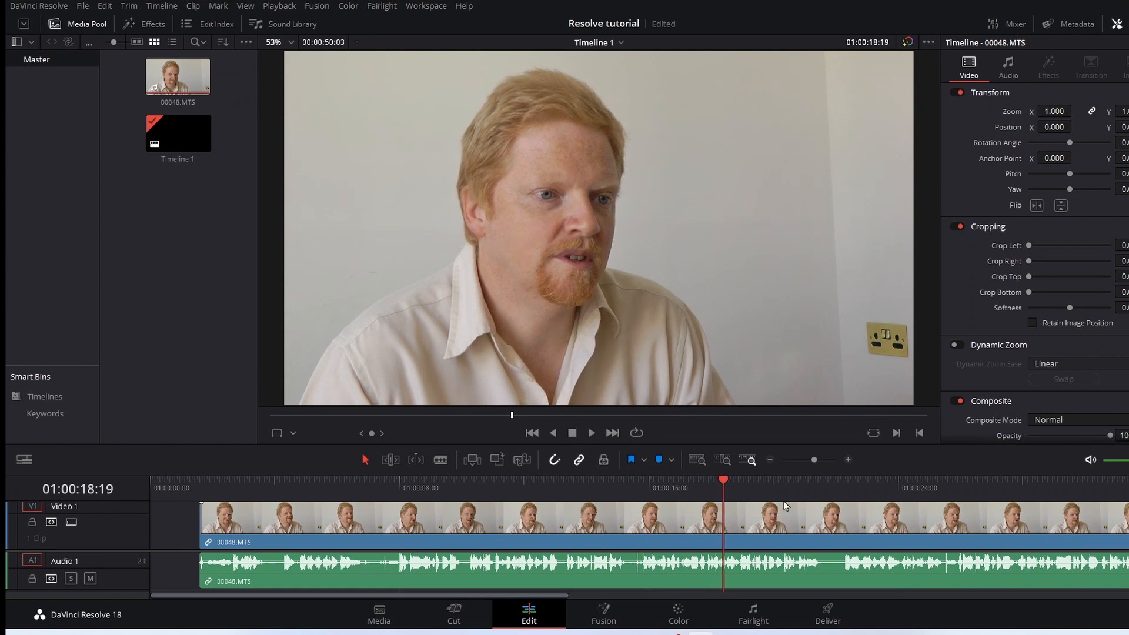
# Step: Set the project's playback frame rate to 50 frames per second and save the settings
pyautogui.hotkey('shift', '9')
pyautogui.moveTo(578, 270); pyautogui.dragTo(533, 260)
pyautogui.write('50')
pyautogui.click(866, 551)
pyautogui.click(198, 212)
pyautogui.rightClick(199, 212)
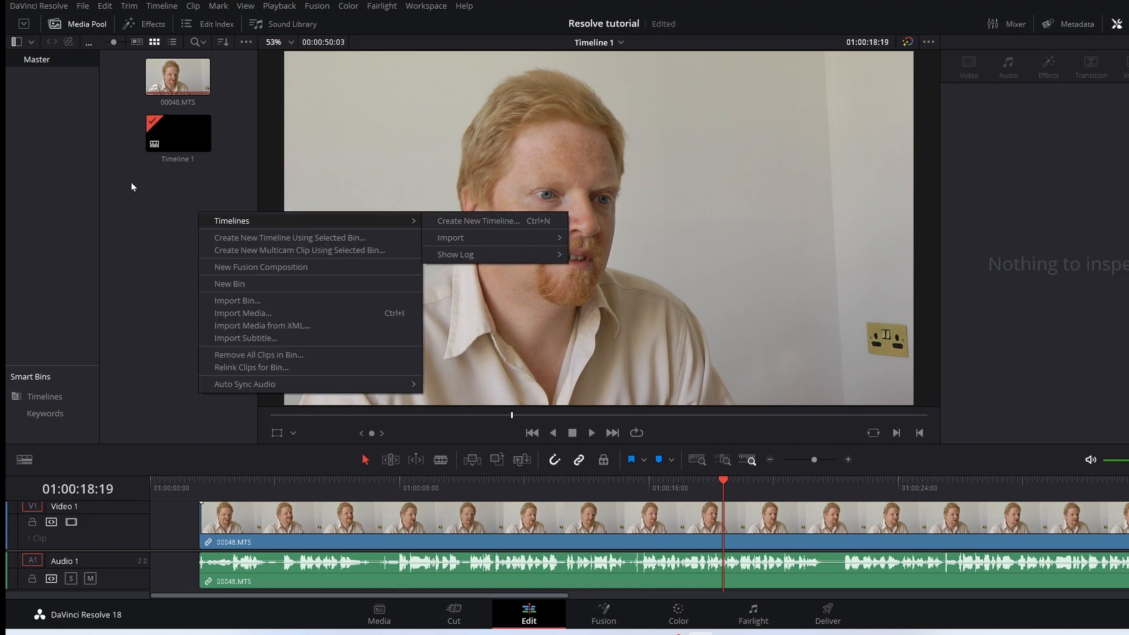
pyautogui.click(168, 211)
pyautogui.rightClick(164, 214)
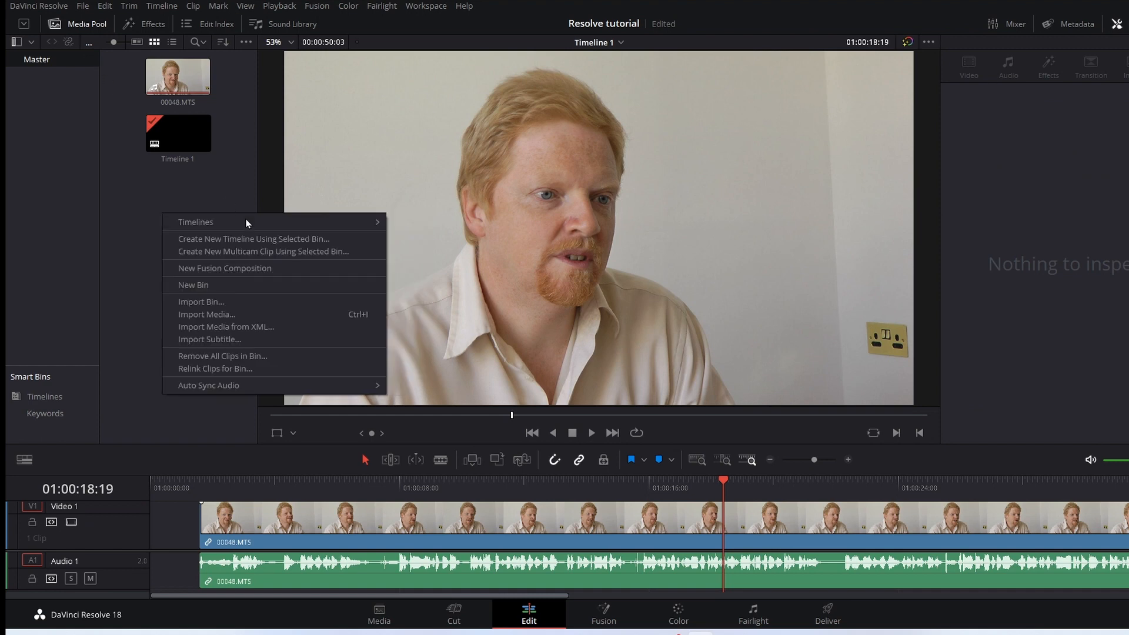
# Step: Start creating a new timeline and turn off Use Project Settings for it
pyautogui.moveTo(248, 222)
pyautogui.click(82, 6)
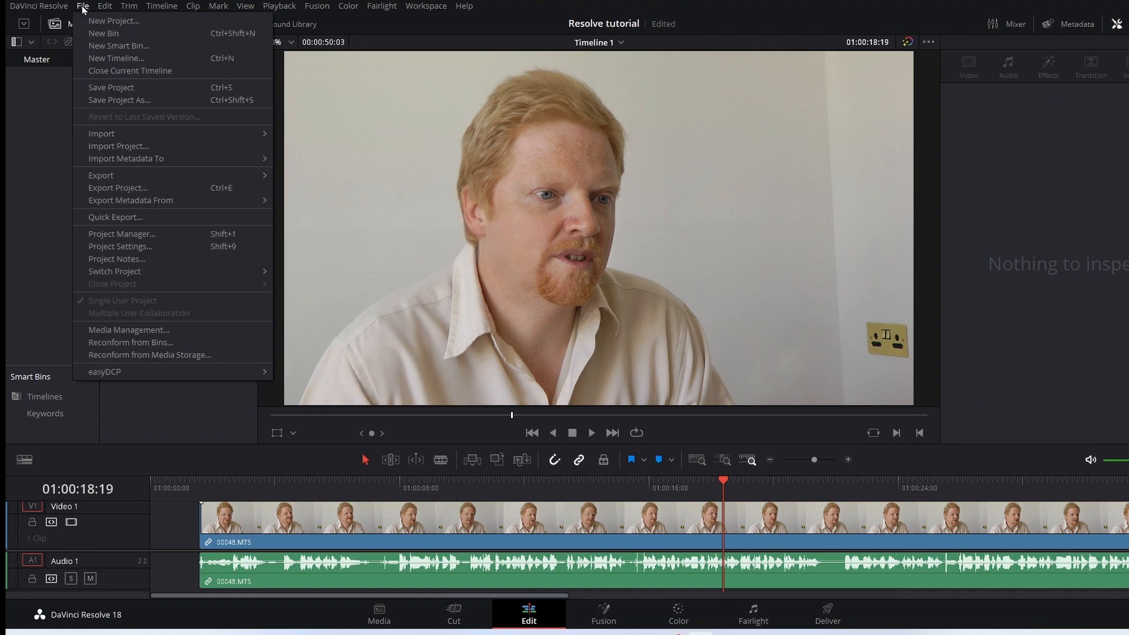
pyautogui.click(108, 57)
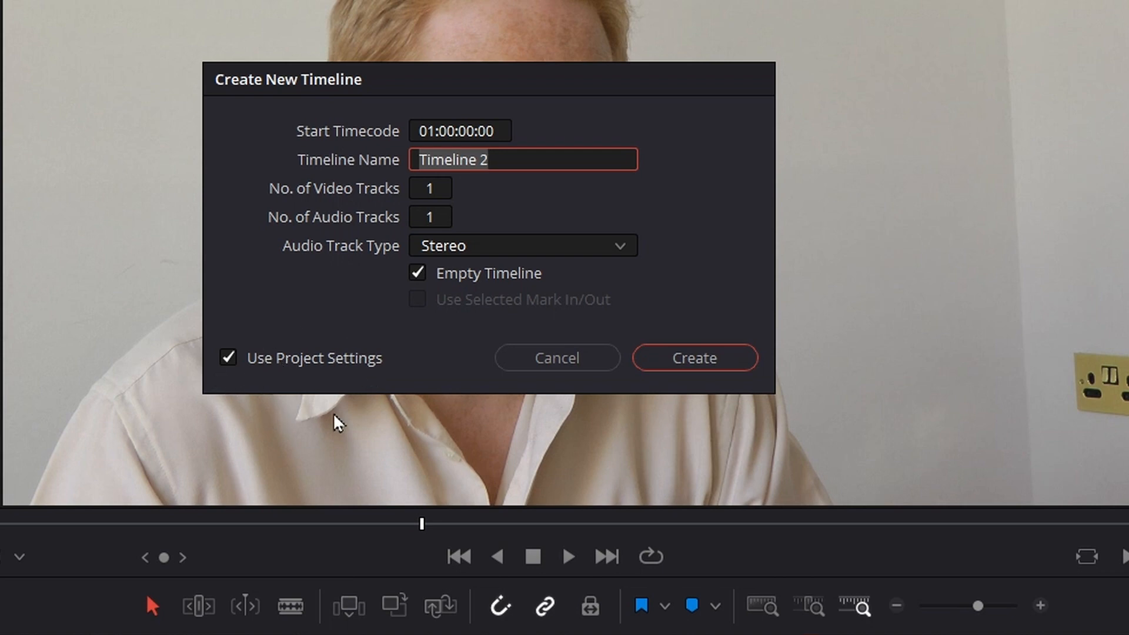
pyautogui.click(227, 363)
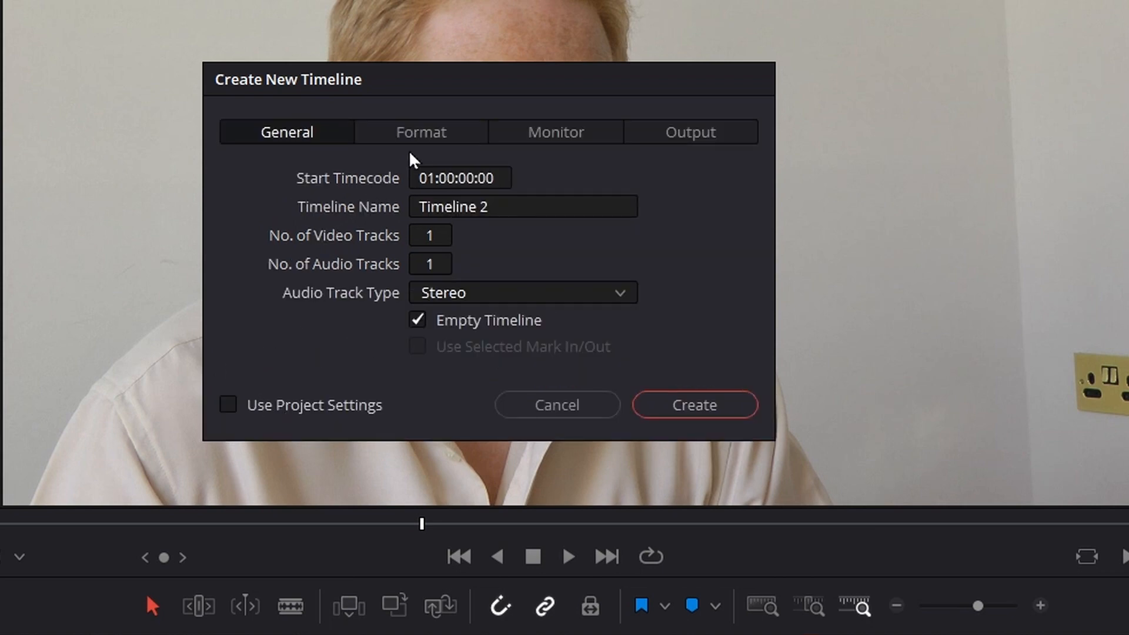
# Step: Set the new timeline's frame rate to 25 frames per second in its format options, and show its monitor options
pyautogui.click(413, 134)
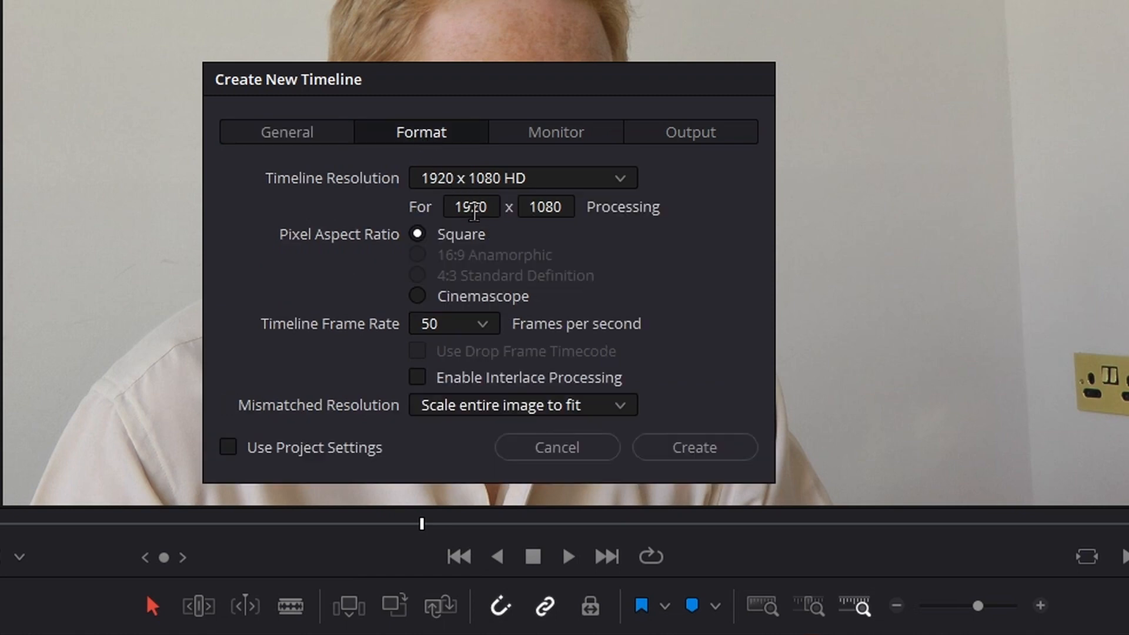
pyautogui.click(486, 325)
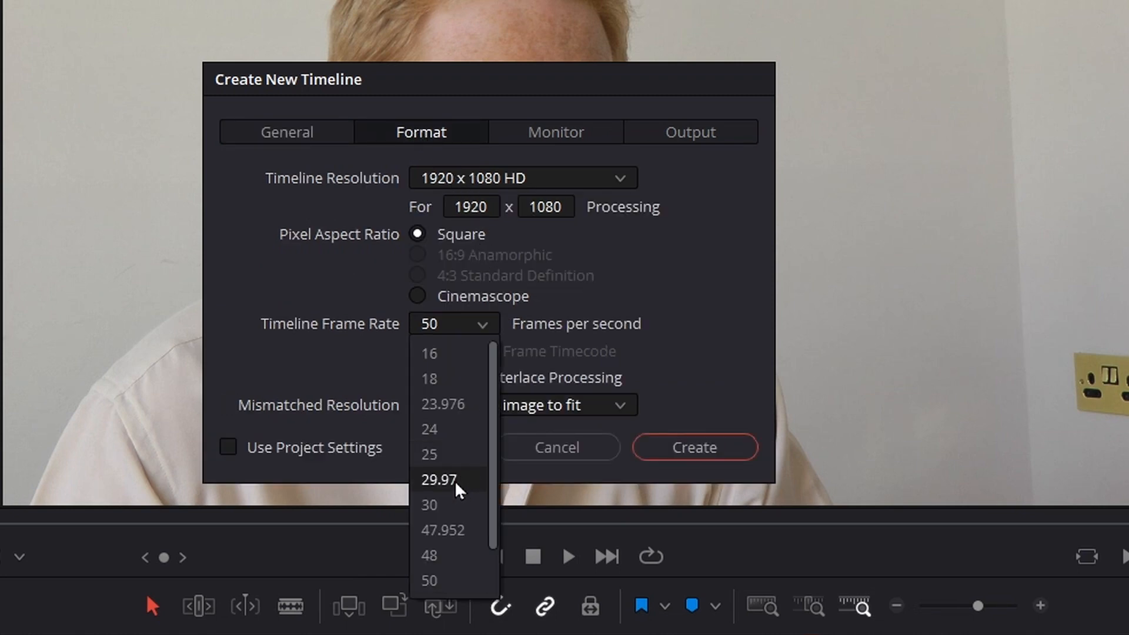
pyautogui.click(442, 455)
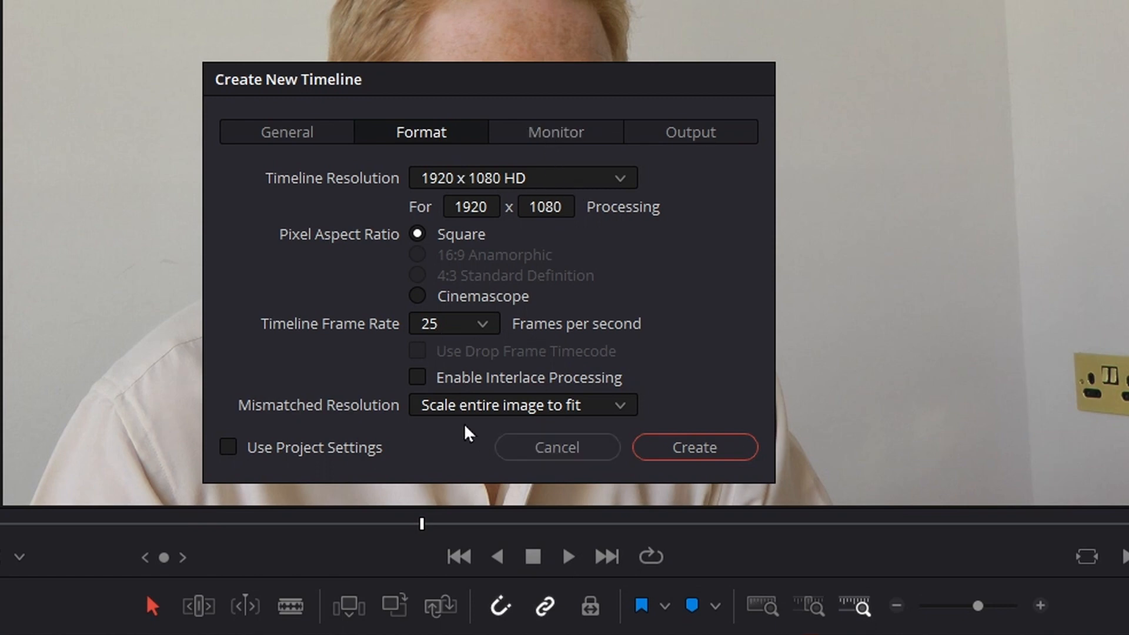
pyautogui.click(563, 139)
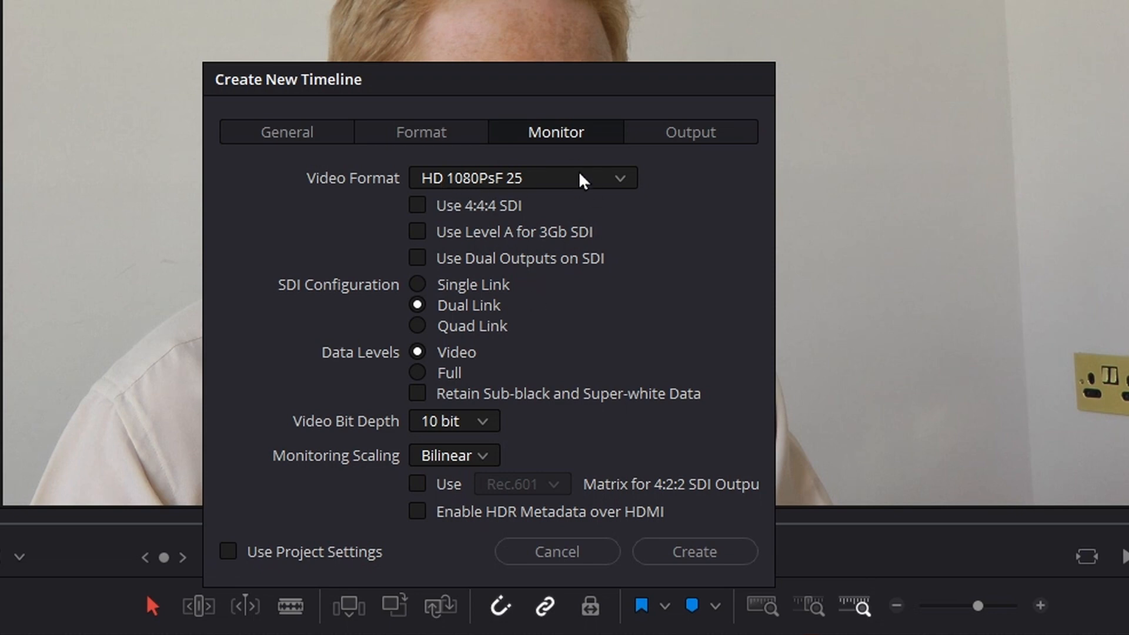
# Step: Show the new timeline's output options, create the timeline, and add the 00048.MTS clip to it
pyautogui.click(719, 131)
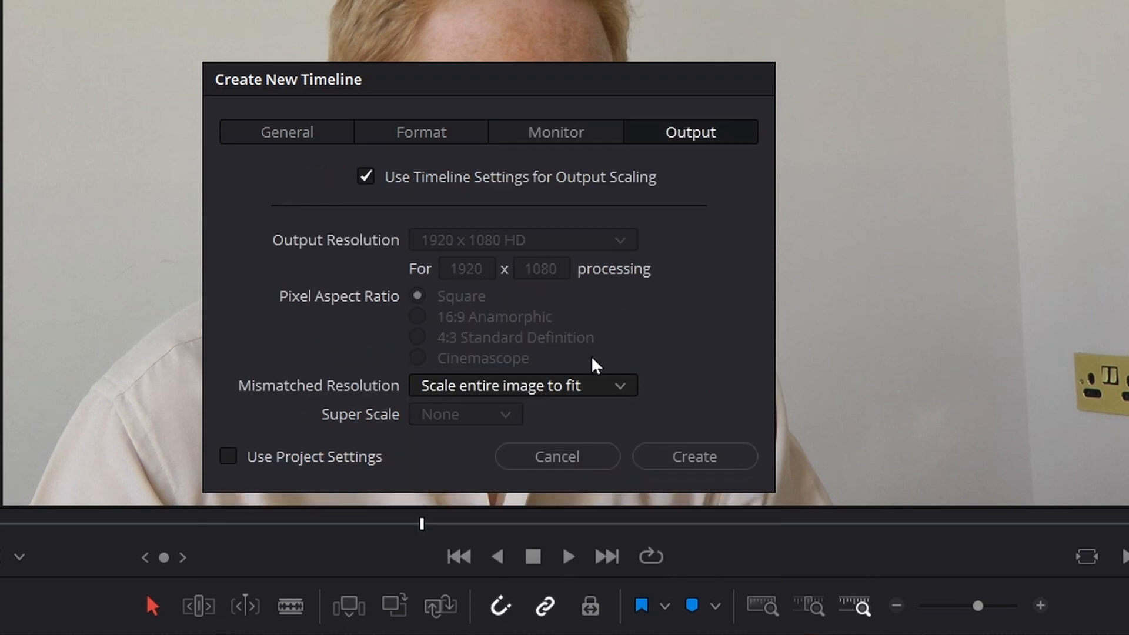
pyautogui.click(673, 461)
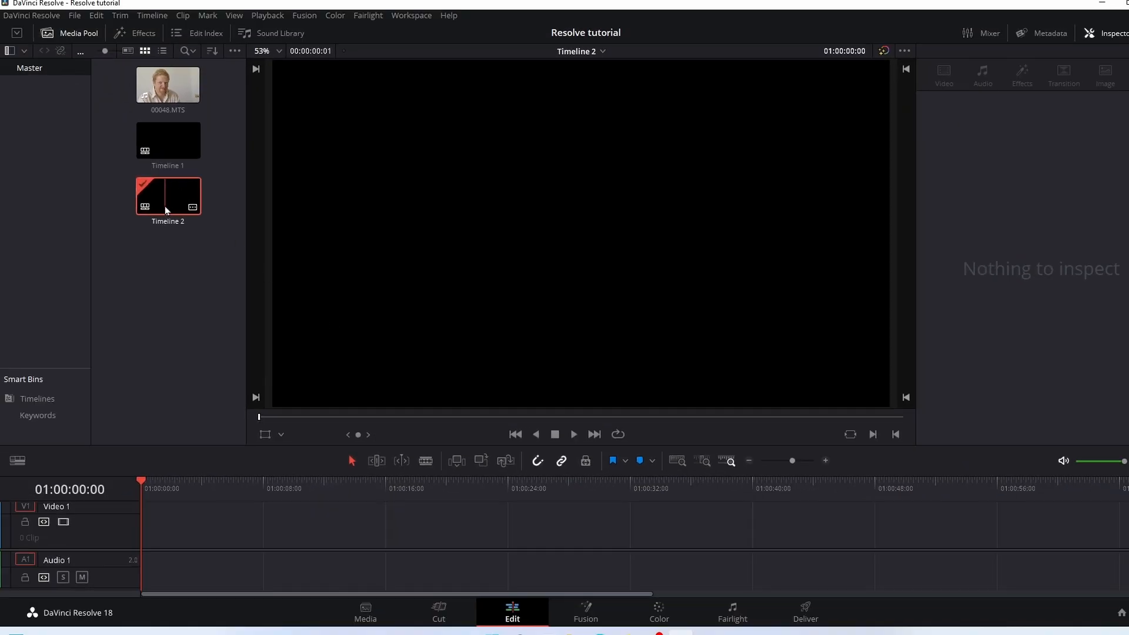
pyautogui.moveTo(163, 97); pyautogui.dragTo(201, 140)
# Step: Play a short stretch of the clip in Timeline 2 and check the project's frame rate settings without changing them
pyautogui.moveTo(416, 490); pyautogui.dragTo(339, 489)
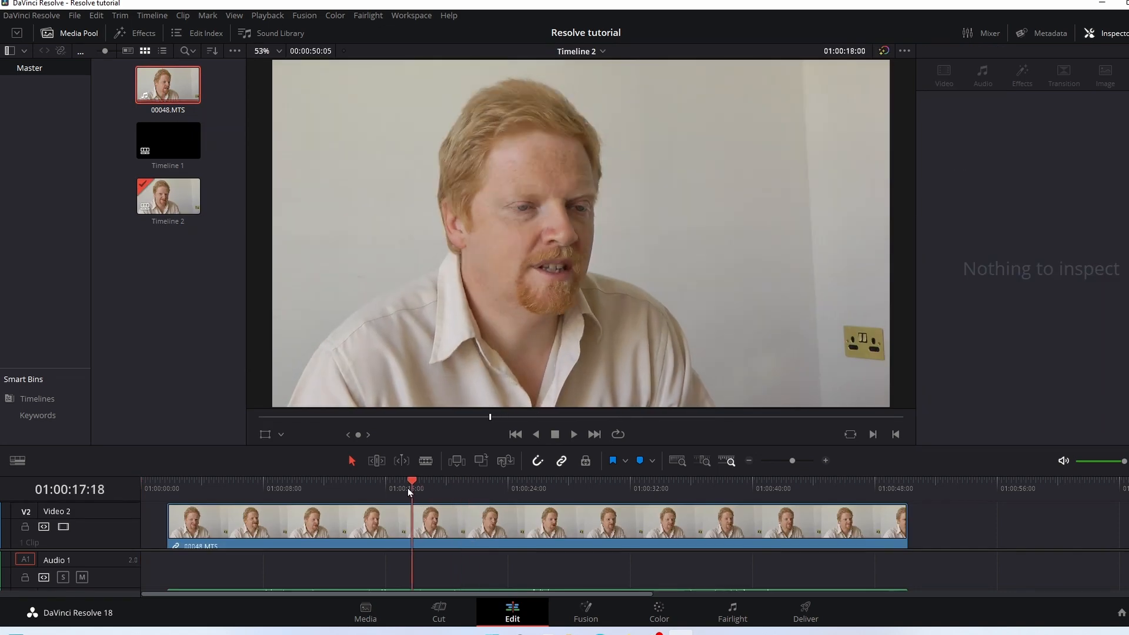
pyautogui.click(573, 436)
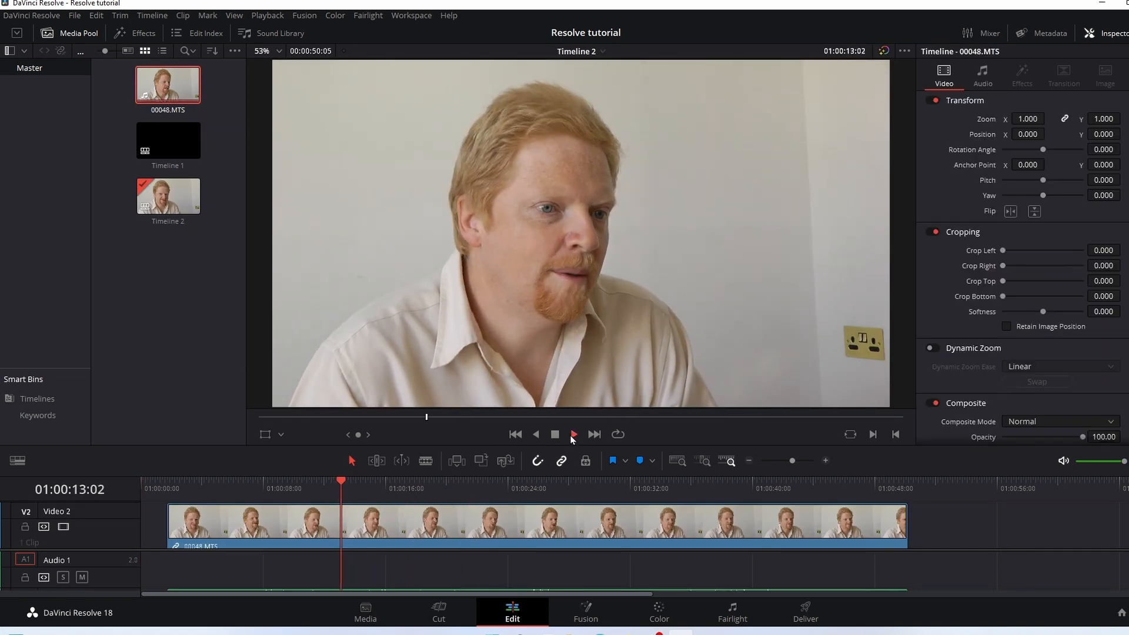
pyautogui.click(573, 435)
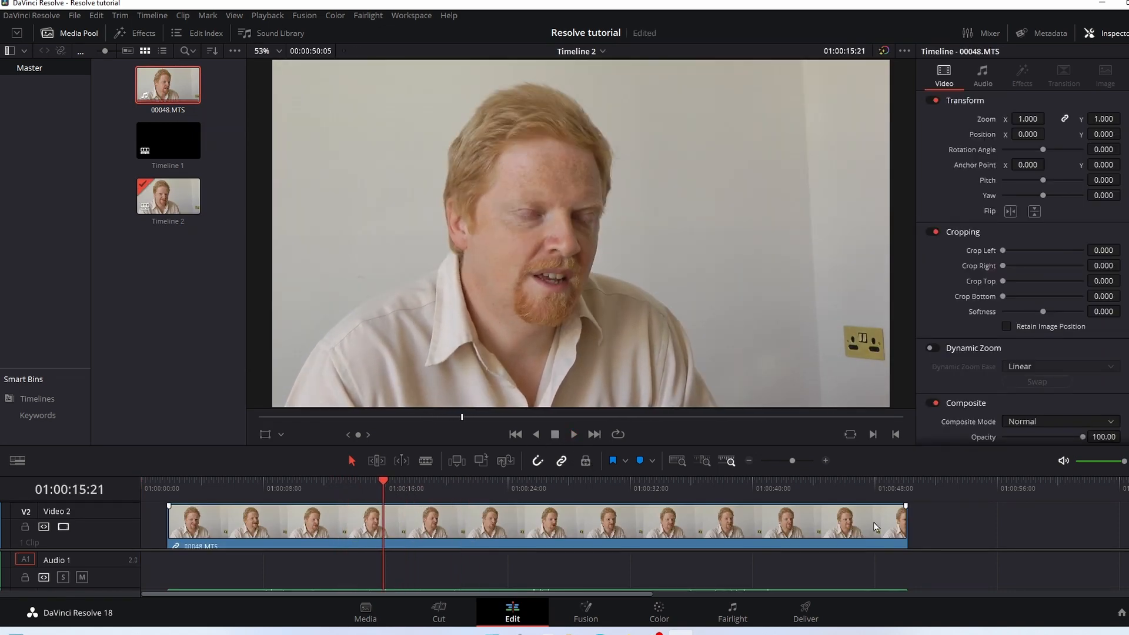
pyautogui.click(1120, 612)
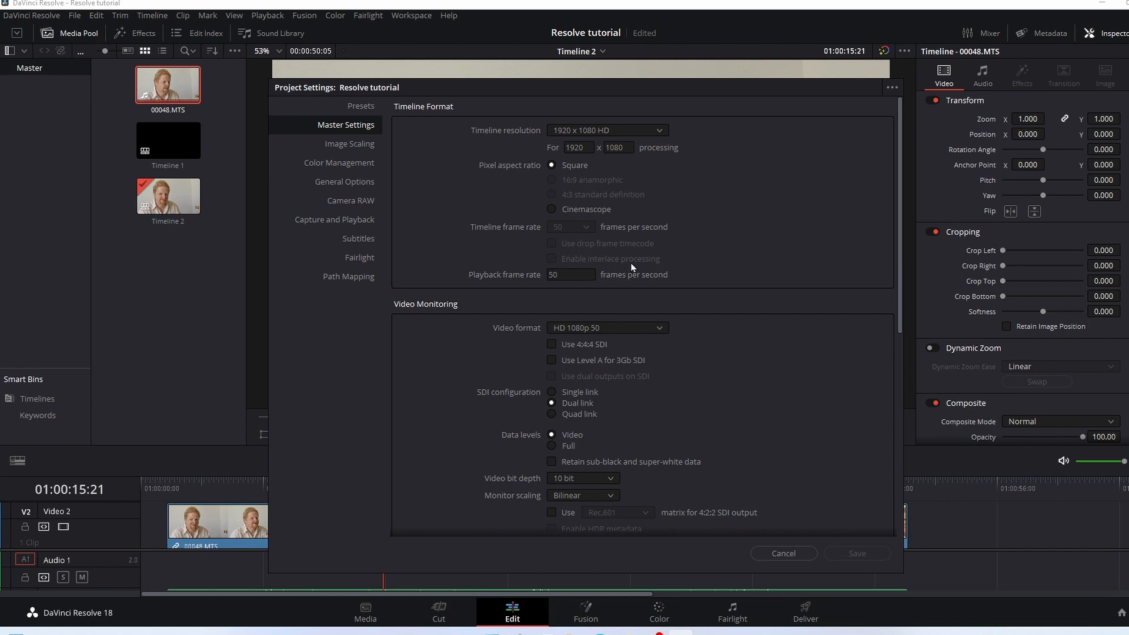
pyautogui.press('Escape')
pyautogui.moveTo(434, 484); pyautogui.dragTo(401, 482)
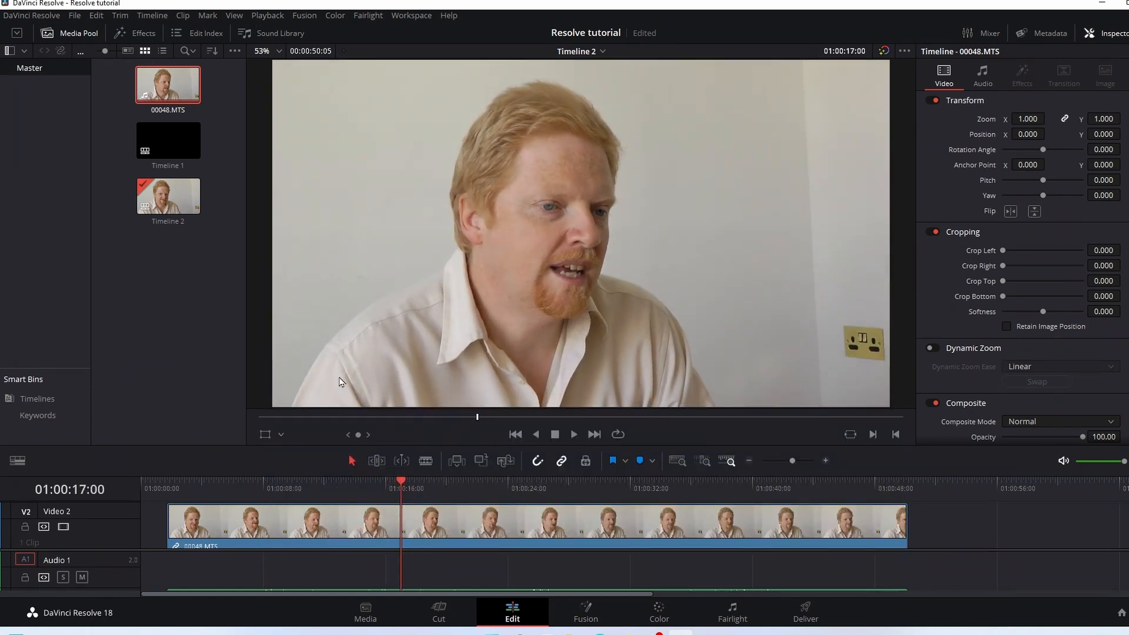
# Step: Start creating a new timeline named "interlace" and turn off Use Project Settings for it
pyautogui.rightClick(179, 268)
pyautogui.moveTo(204, 274)
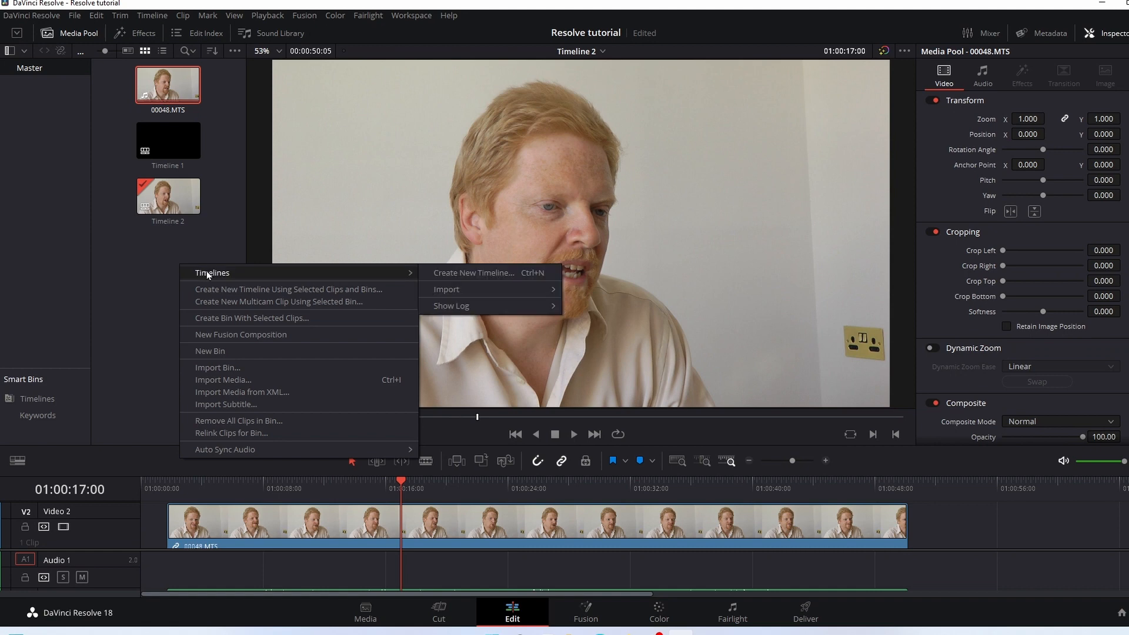
pyautogui.click(447, 273)
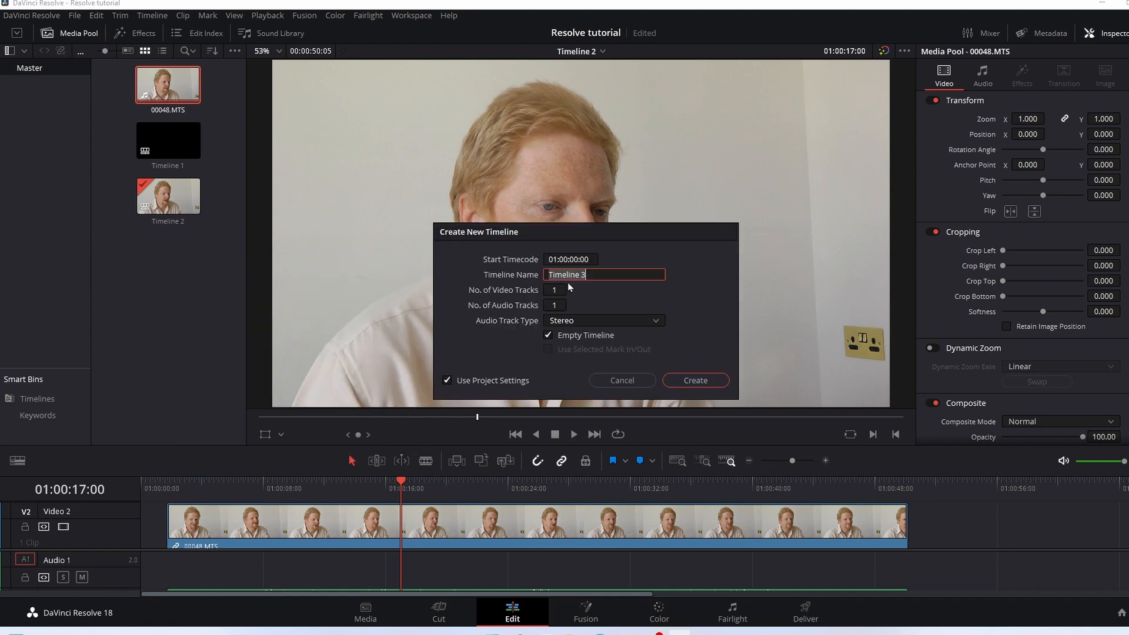
pyautogui.write('interlace')
pyautogui.click(497, 382)
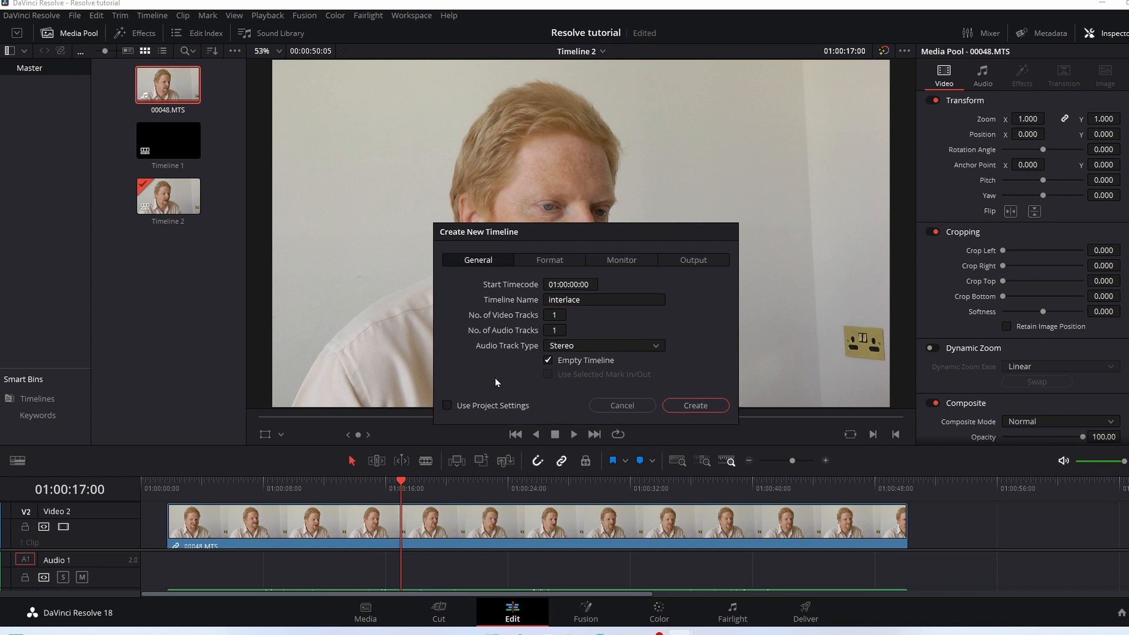
# Step: Set the timeline's frame rate to 25 frames per second, enable interlace processing, and create it
pyautogui.click(549, 261)
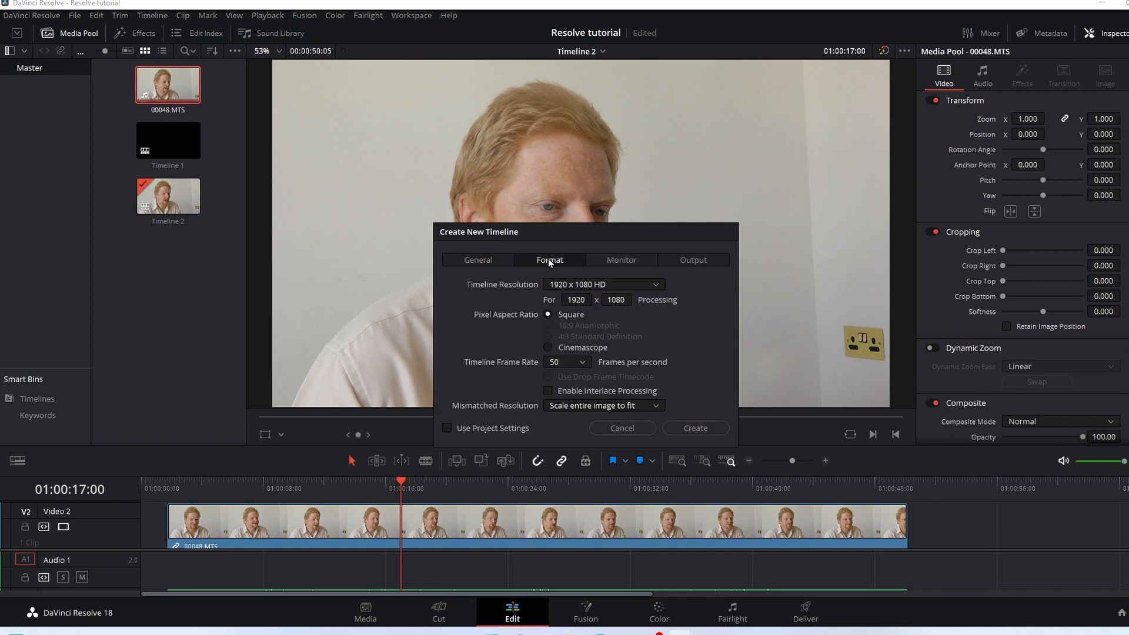
pyautogui.click(583, 362)
pyautogui.click(564, 431)
pyautogui.click(547, 391)
pyautogui.click(697, 428)
# Step: Copy the 00048.MTS clip from Timeline 1 into the interlace timeline
pyautogui.doubleClick(169, 89)
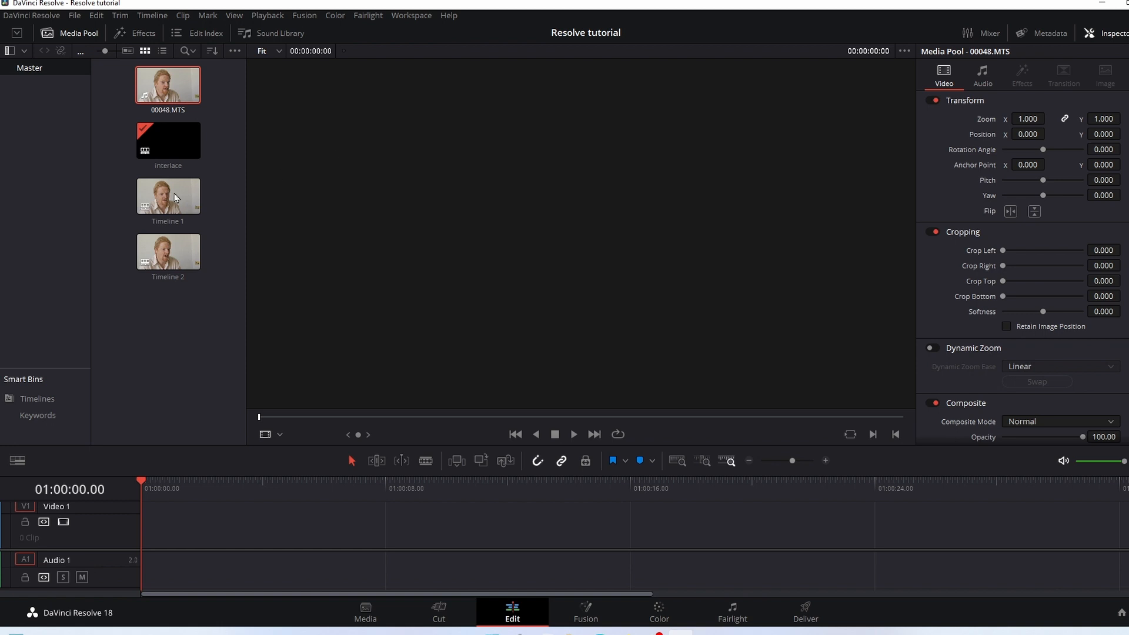
pyautogui.doubleClick(174, 202)
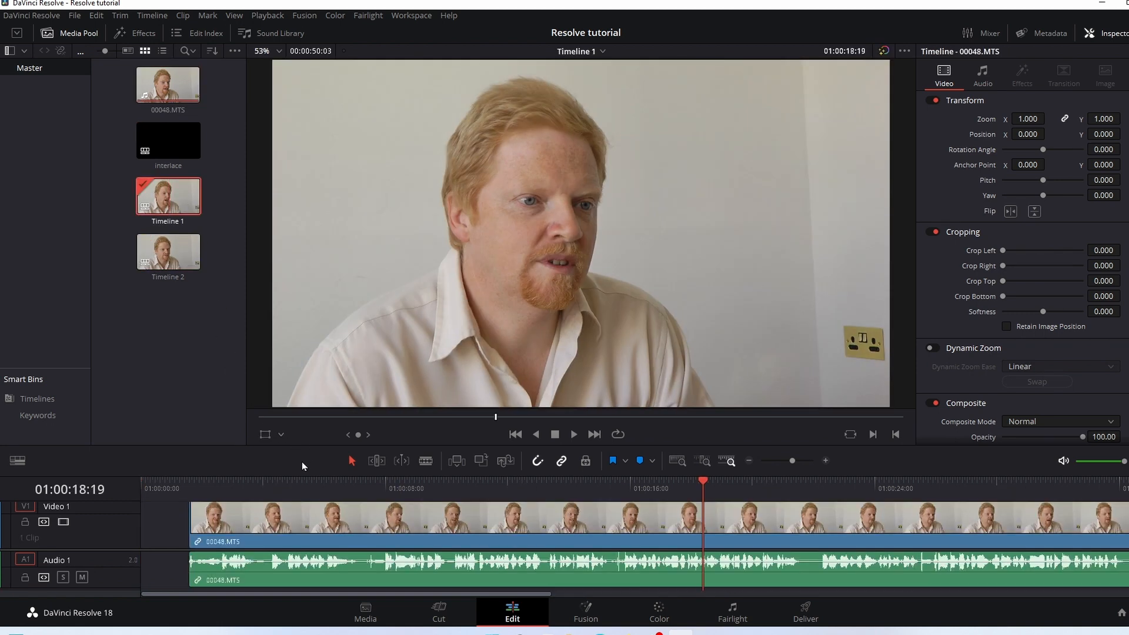
pyautogui.click(235, 517)
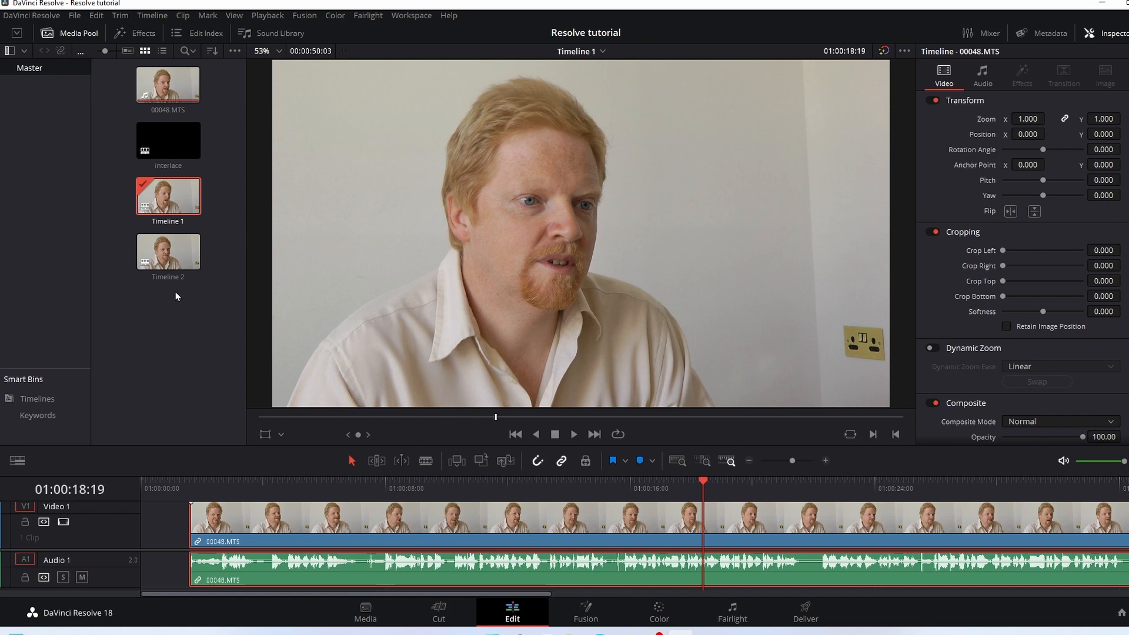
pyautogui.click(168, 142)
pyautogui.doubleClick(168, 143)
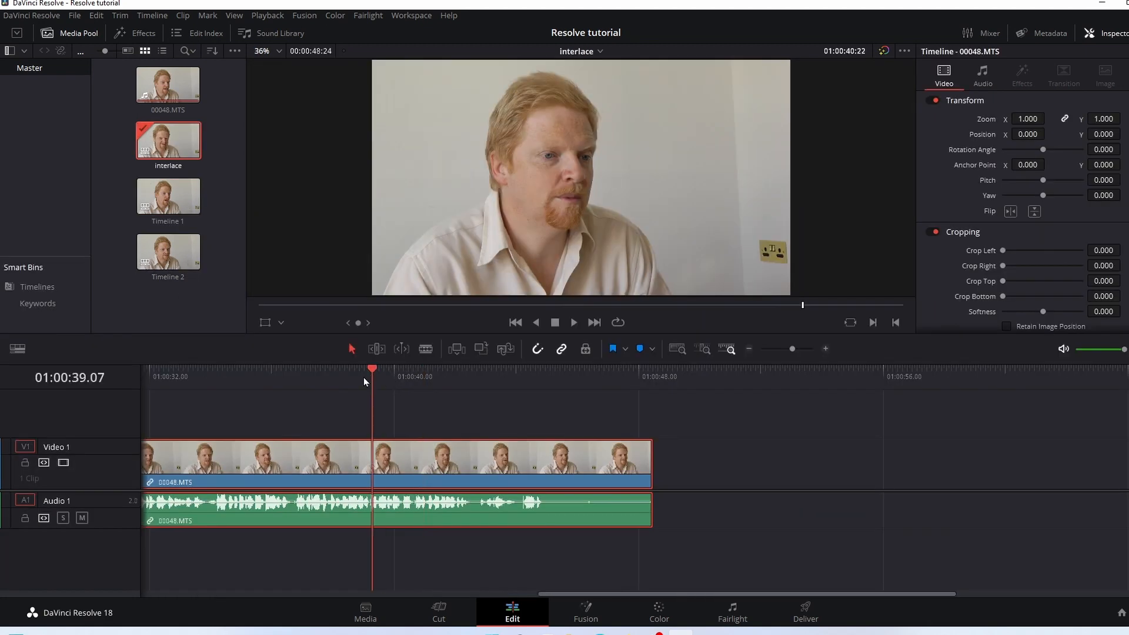
# Step: Scrub through the interlace timeline from its start and check the project's master settings, closing them without changes
pyautogui.moveTo(363, 376); pyautogui.dragTo(321, 376)
pyautogui.moveTo(497, 594); pyautogui.dragTo(167, 578)
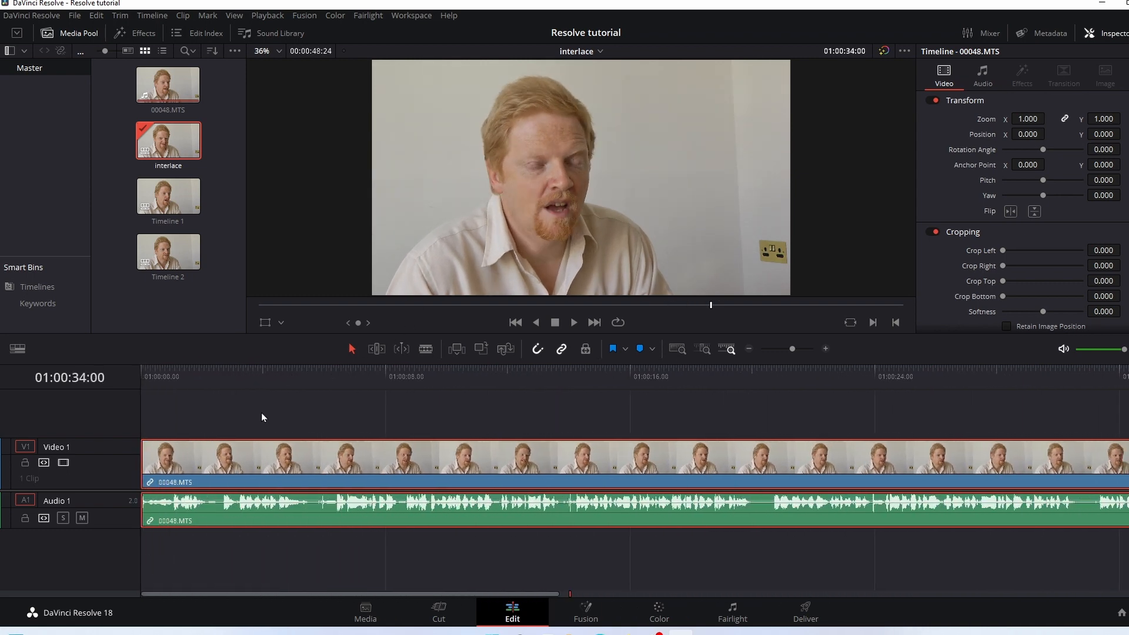
pyautogui.moveTo(259, 376); pyautogui.dragTo(351, 377)
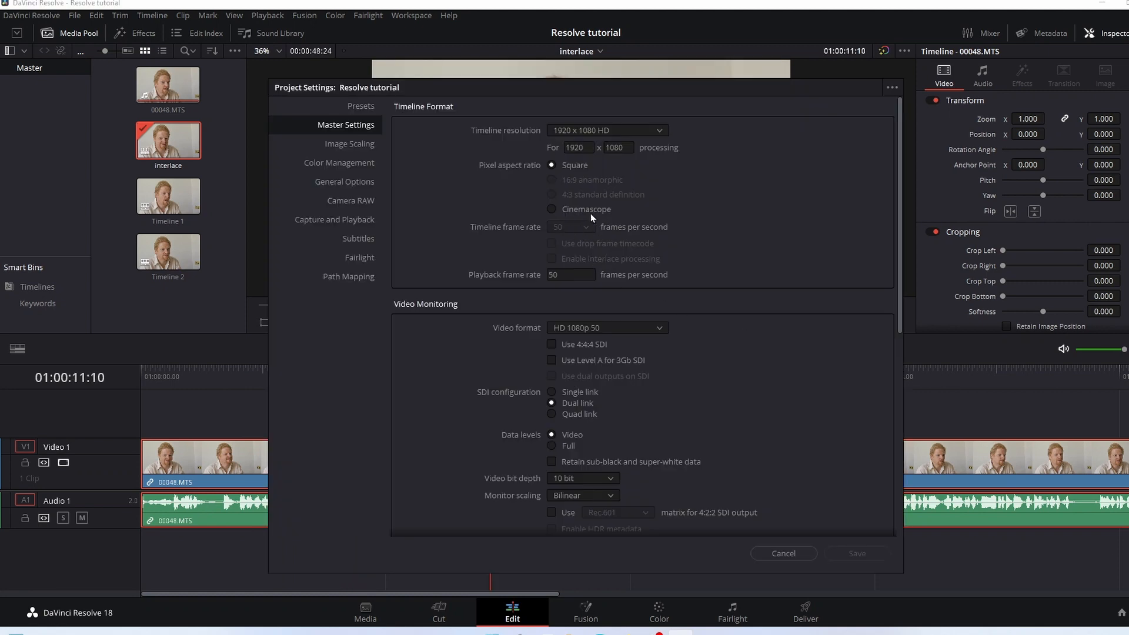
pyautogui.click(783, 553)
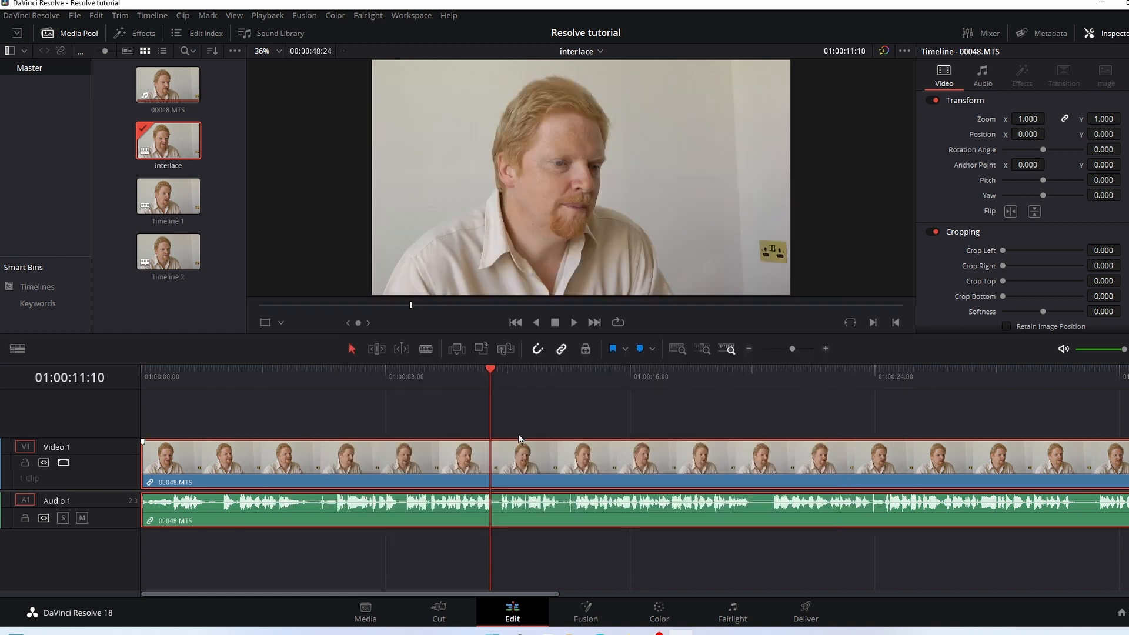
pyautogui.click(514, 383)
pyautogui.moveTo(514, 383)
pyautogui.mouseDown()
pyautogui.moveTo(496, 399)
pyautogui.moveTo(430, 381)
pyautogui.moveTo(360, 395)
pyautogui.moveTo(506, 374)
pyautogui.mouseUp()
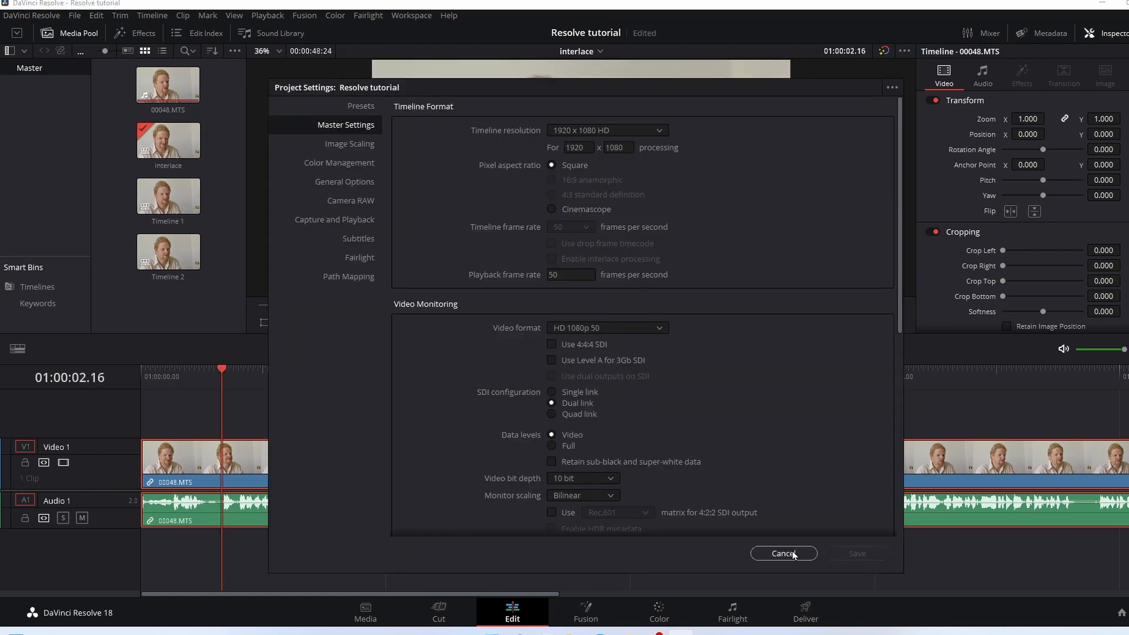
pyautogui.click(784, 553)
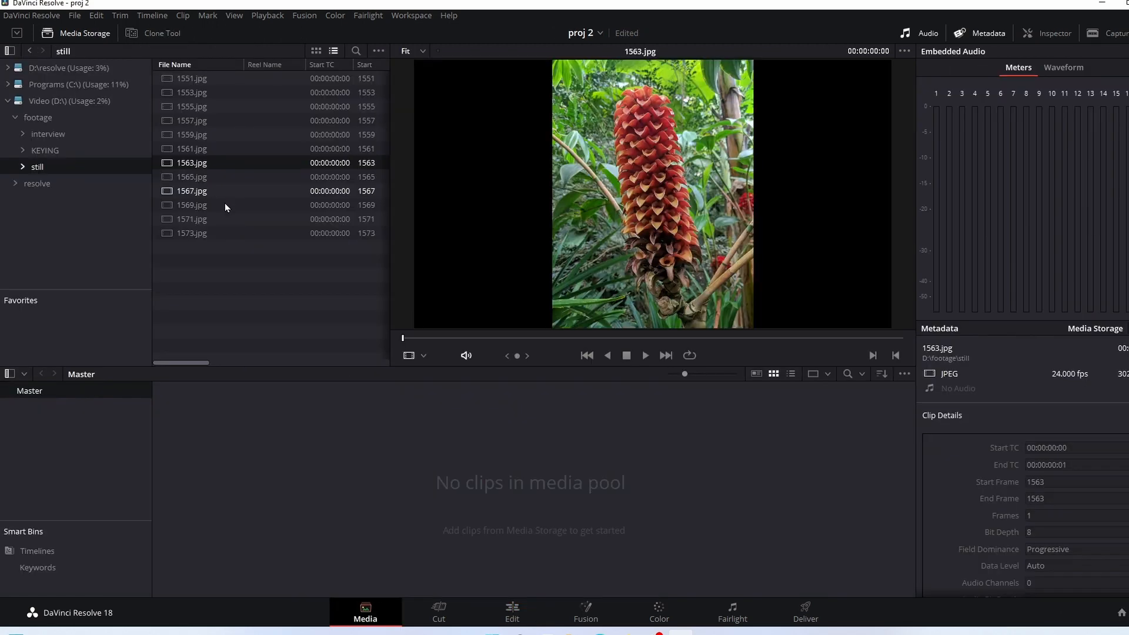
# Step: In proj 2, add the stills 1551.jpg to 1573.jpg to the media pool and place them on a timeline
pyautogui.click(221, 205)
pyautogui.moveTo(216, 238); pyautogui.dragTo(336, 426)
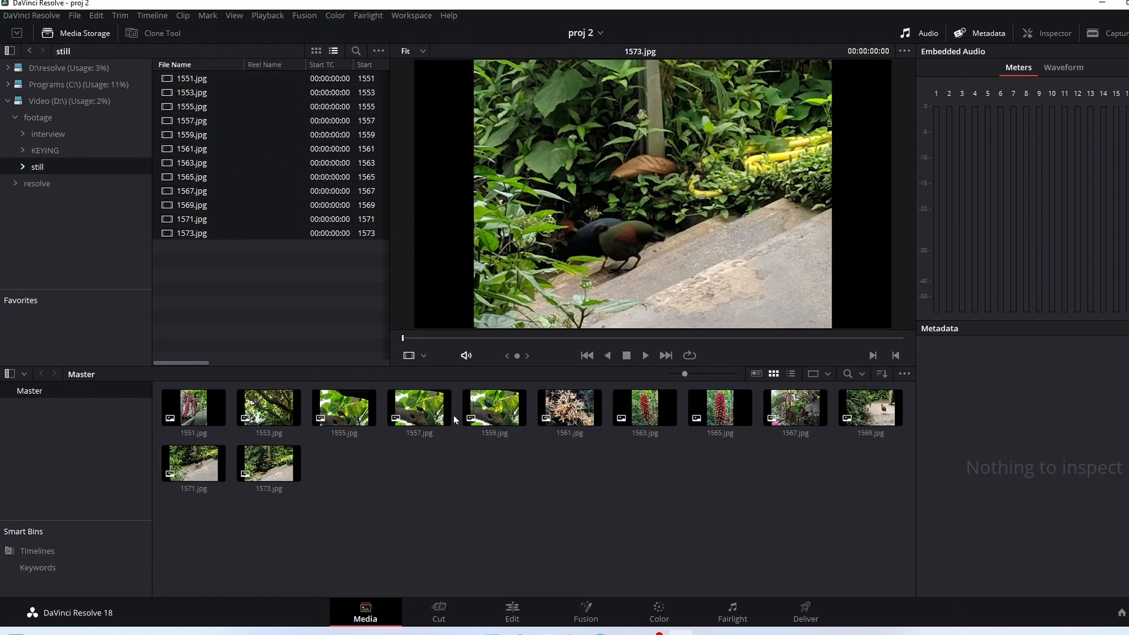
pyautogui.click(512, 611)
pyautogui.moveTo(165, 251); pyautogui.dragTo(194, 459)
pyautogui.click(244, 375)
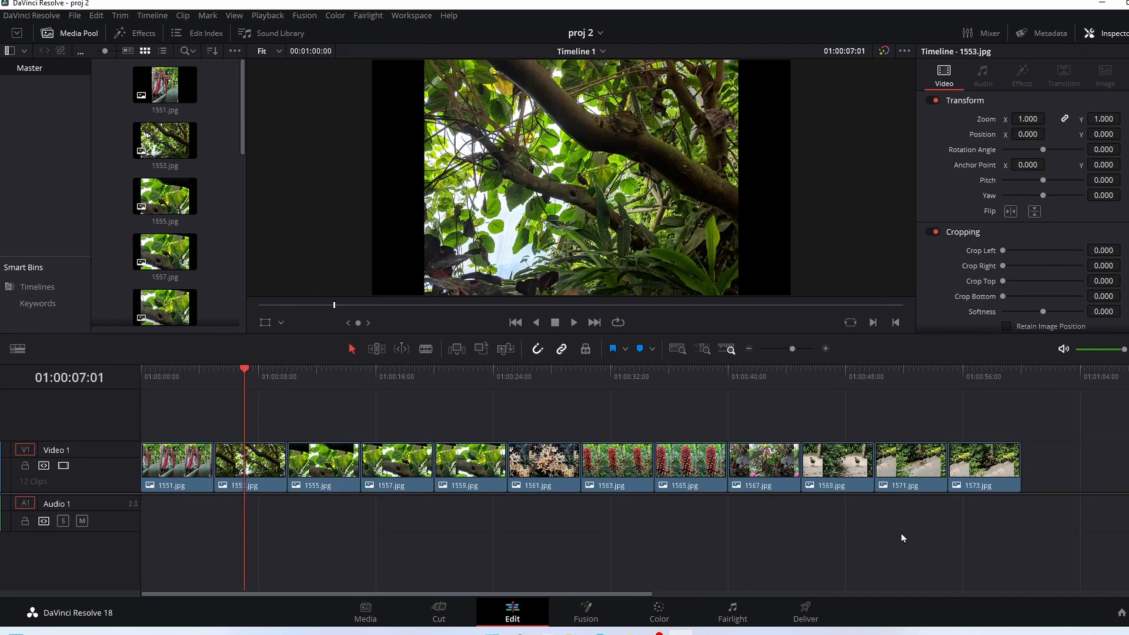
# Step: Check the frame rate in the project's master settings and in a new timeline's format options, cancelling both
pyautogui.click(1121, 612)
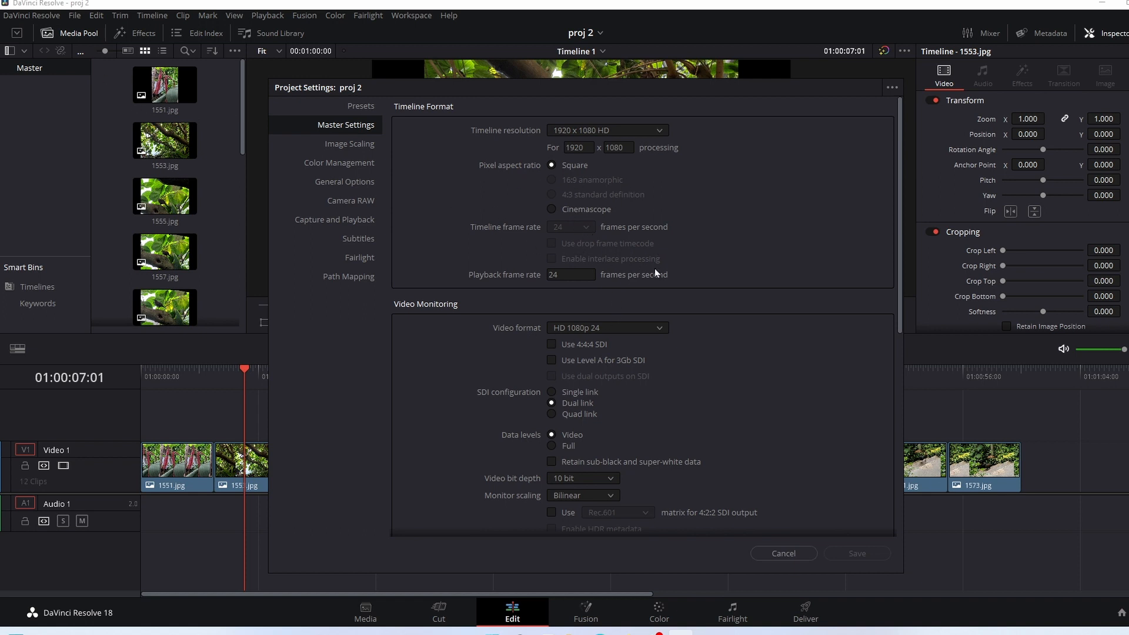
pyautogui.click(771, 552)
pyautogui.click(112, 122)
pyautogui.rightClick(113, 122)
pyautogui.moveTo(144, 129)
pyautogui.click(397, 129)
pyautogui.click(467, 378)
pyautogui.click(549, 260)
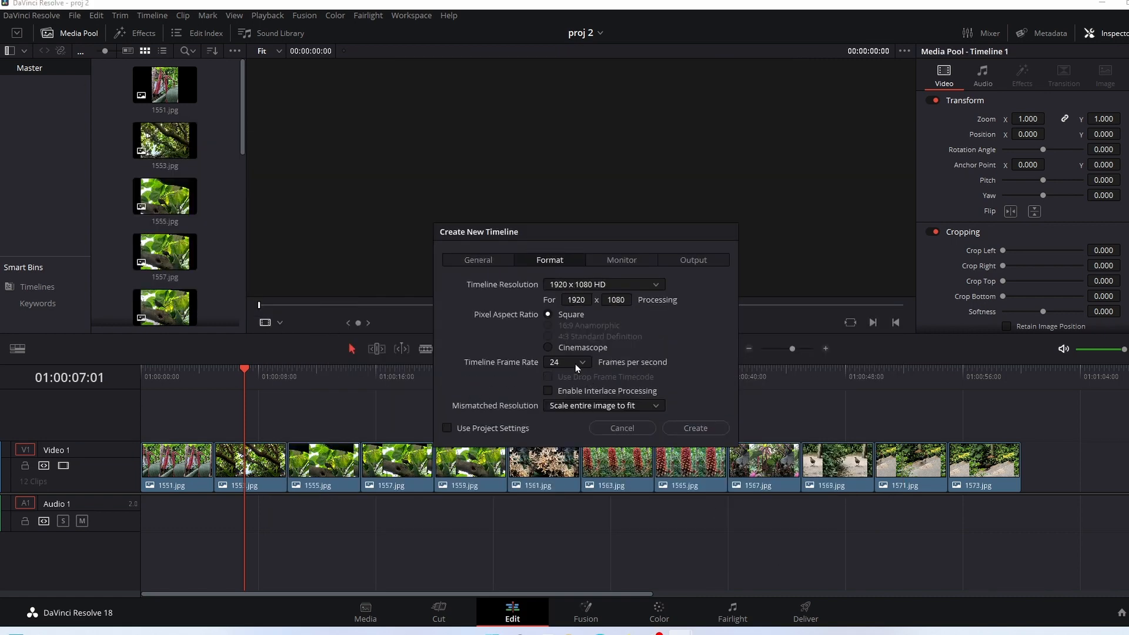
pyautogui.click(624, 428)
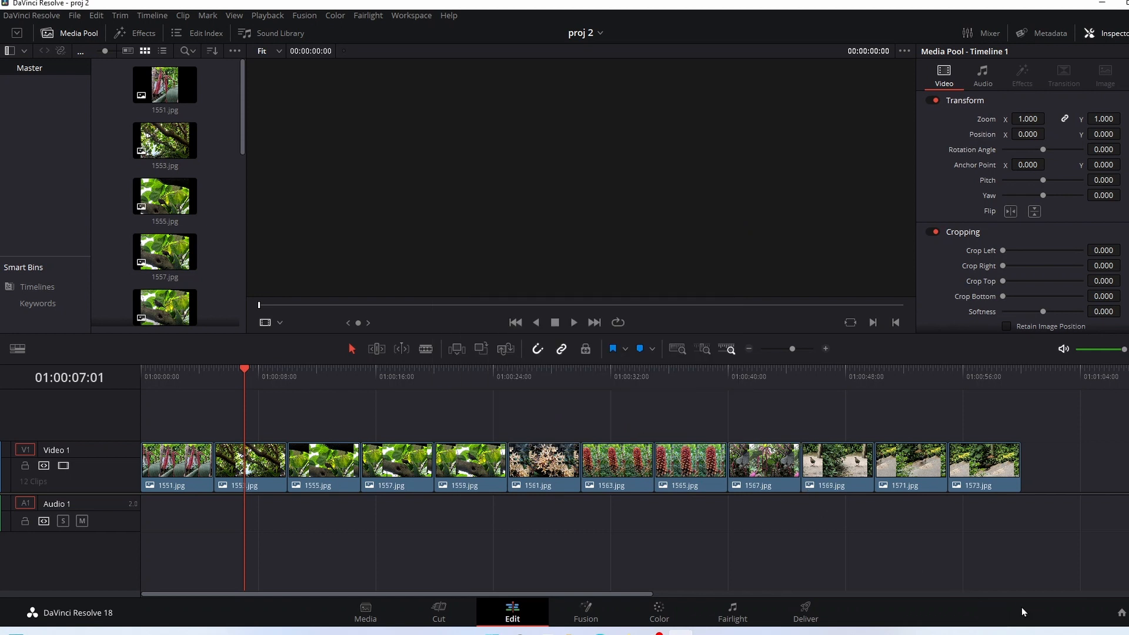
# Step: Create a new project named "25p project"
pyautogui.write('2')
pyautogui.write('5p project')
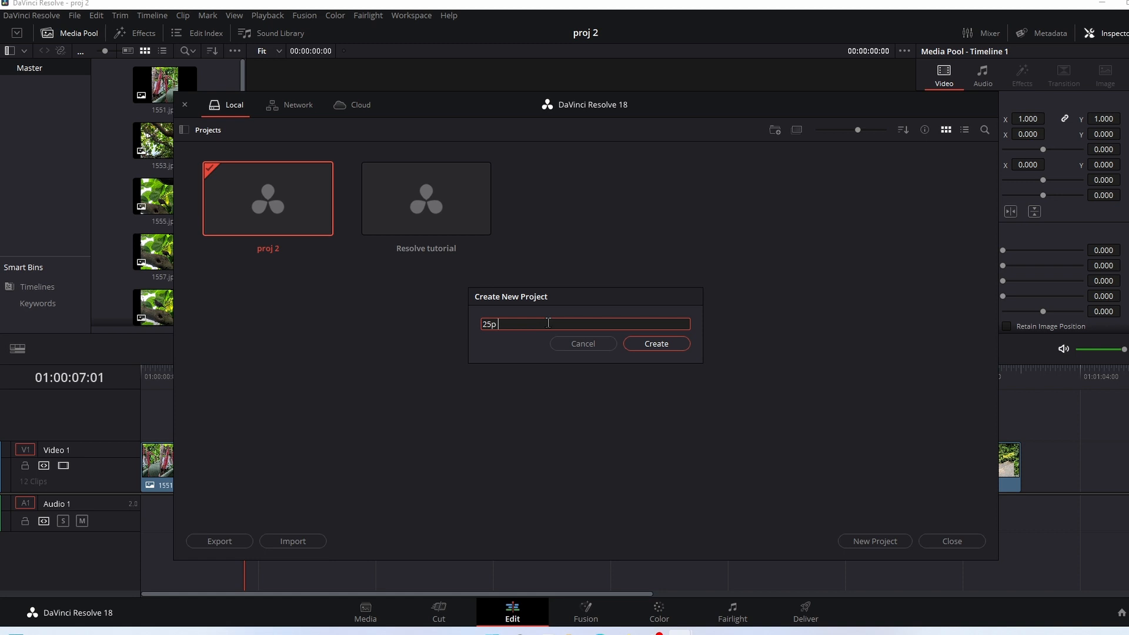
pyautogui.press('Return')
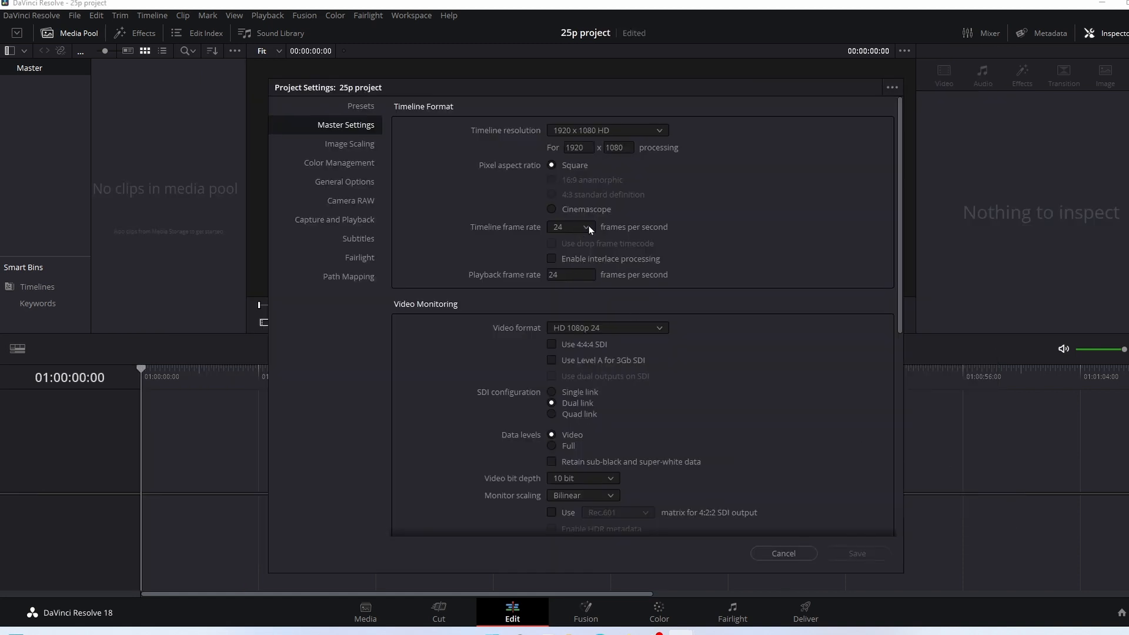
# Step: Set the project's timeline frame rate to 25 frames per second and save the settings
pyautogui.click(580, 225)
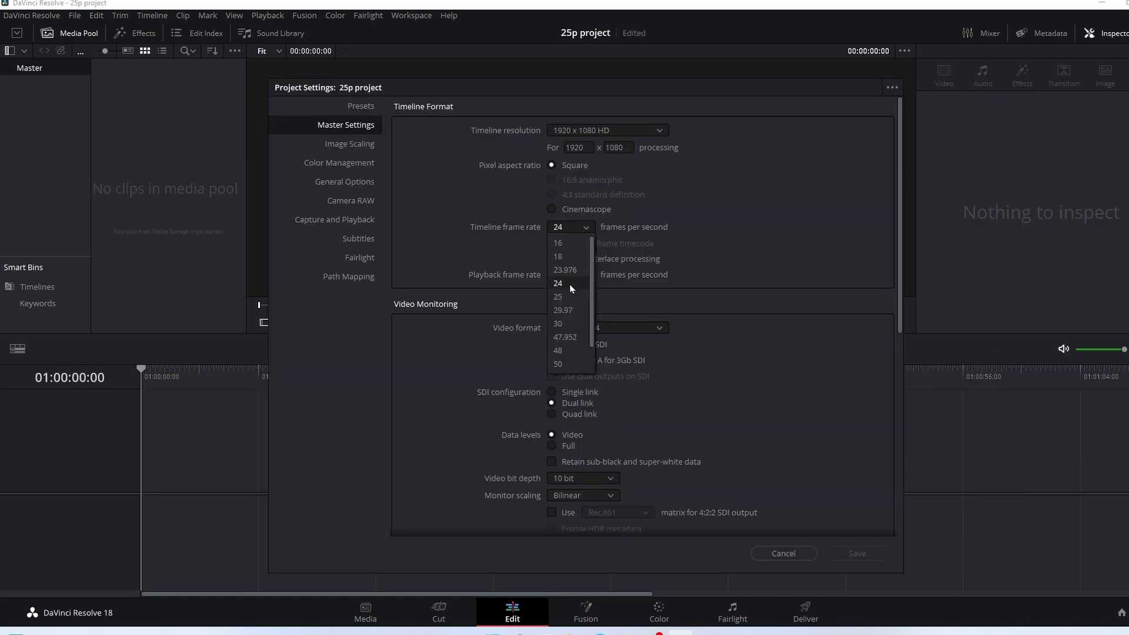
pyautogui.click(567, 294)
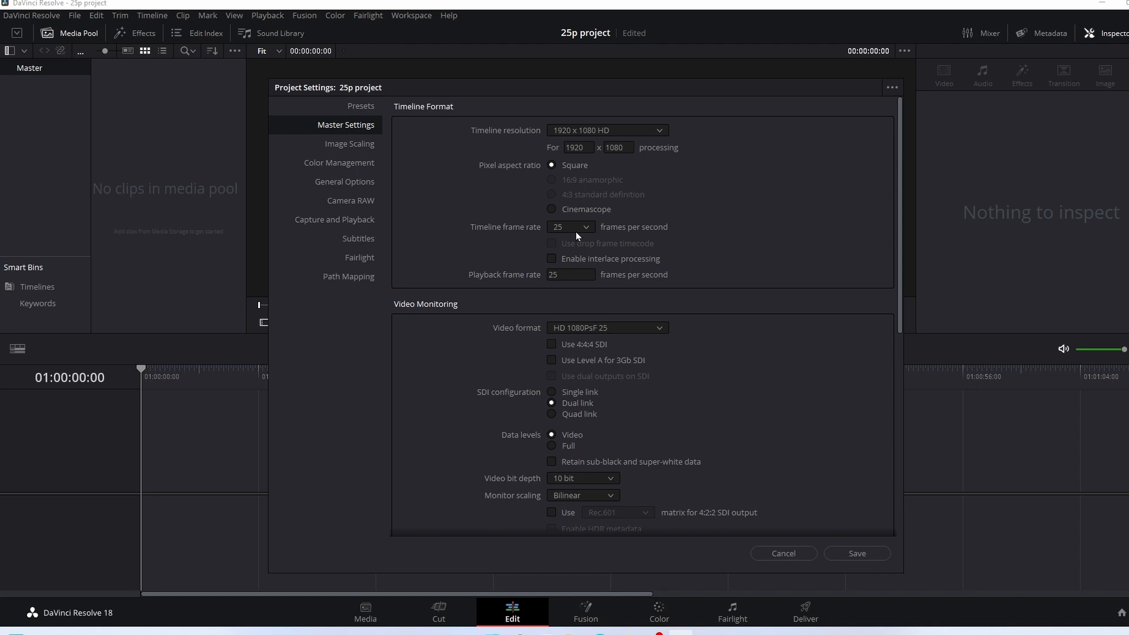
pyautogui.click(851, 552)
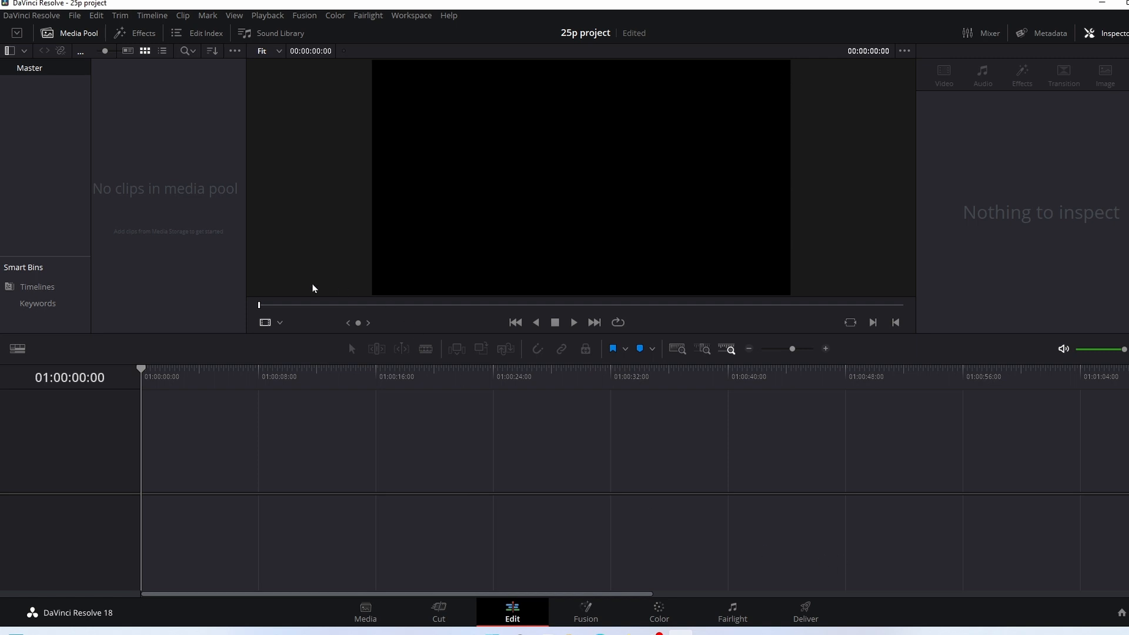
# Step: Add the stills 1551.jpg to 1573.jpg to the media pool and check the project's frame rate settings
pyautogui.click(368, 610)
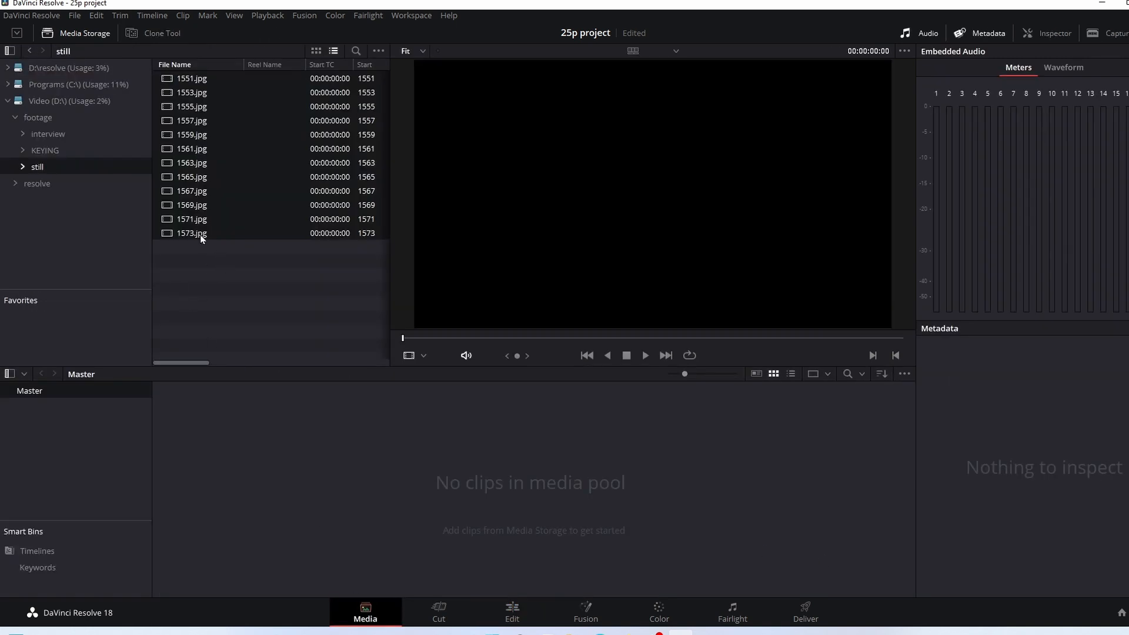
pyautogui.moveTo(221, 265); pyautogui.dragTo(288, 460)
pyautogui.click(612, 375)
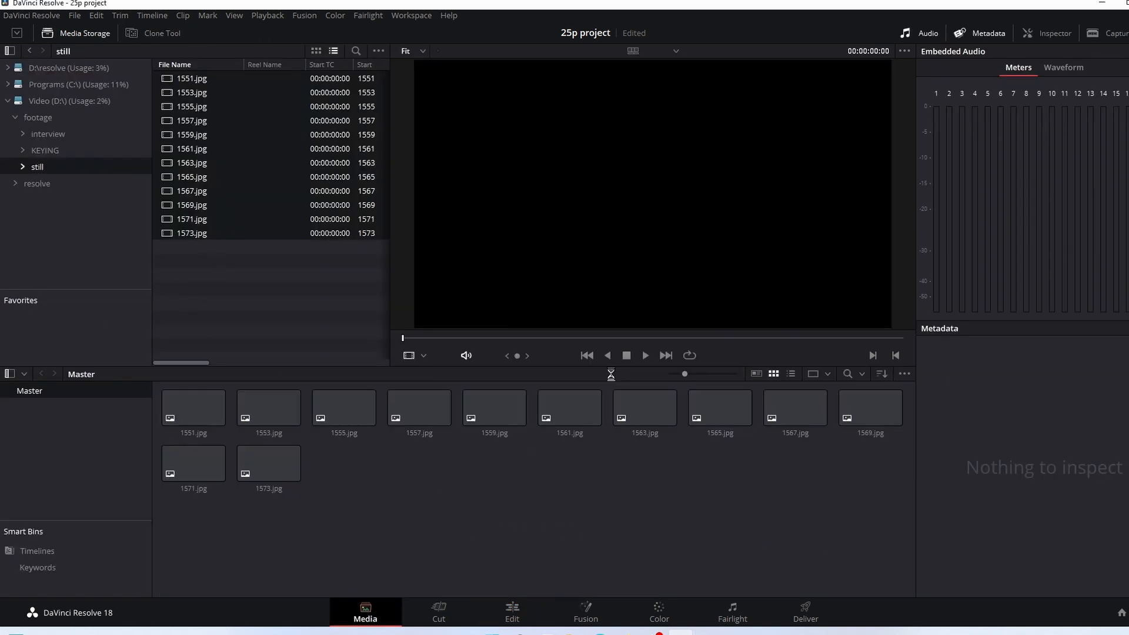
pyautogui.click(1119, 610)
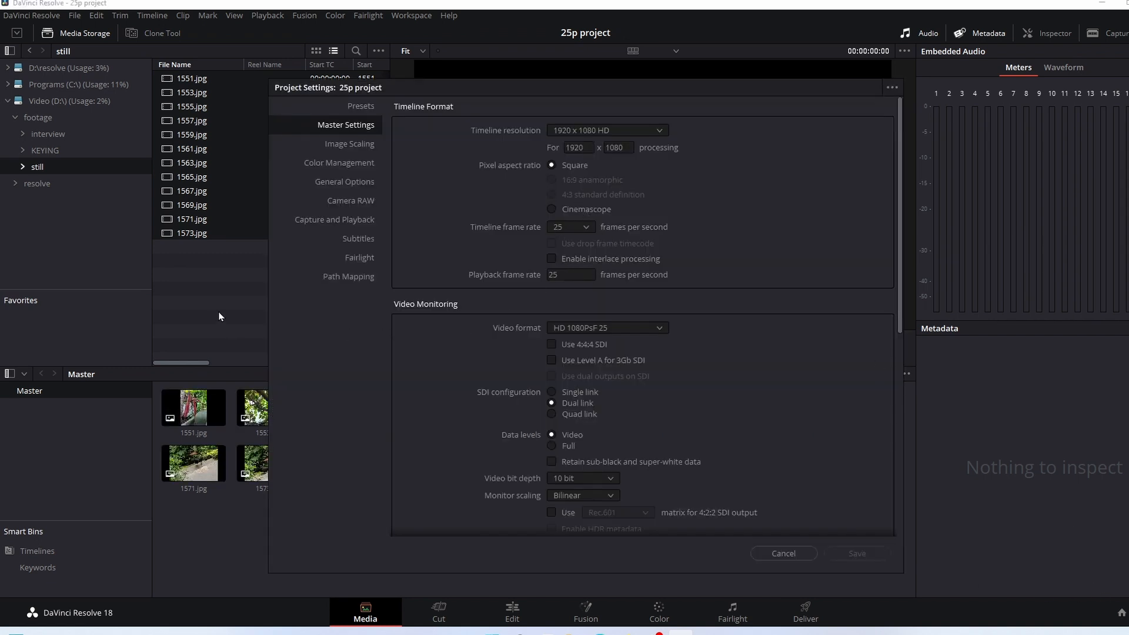
pyautogui.click(791, 555)
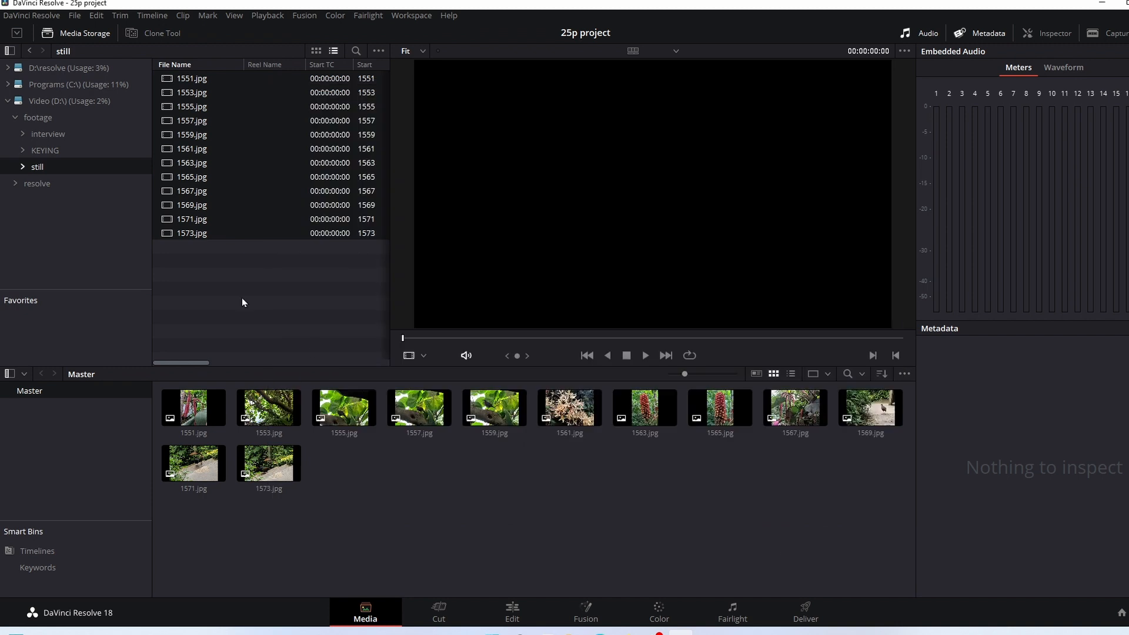
# Step: On the Edit page, check a new timeline's format options with project settings turned off, and cancel the timeline's creation
pyautogui.hotkey('shift', '4')
pyautogui.rightClick(223, 157)
pyautogui.moveTo(263, 164)
pyautogui.click(517, 164)
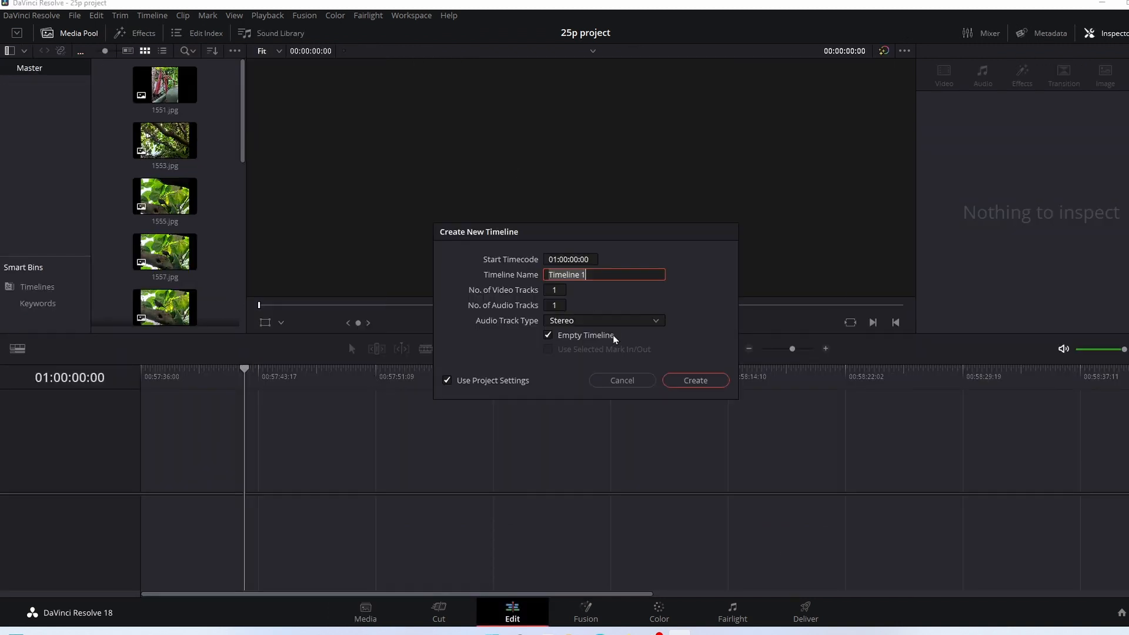
pyautogui.click(494, 381)
pyautogui.click(549, 259)
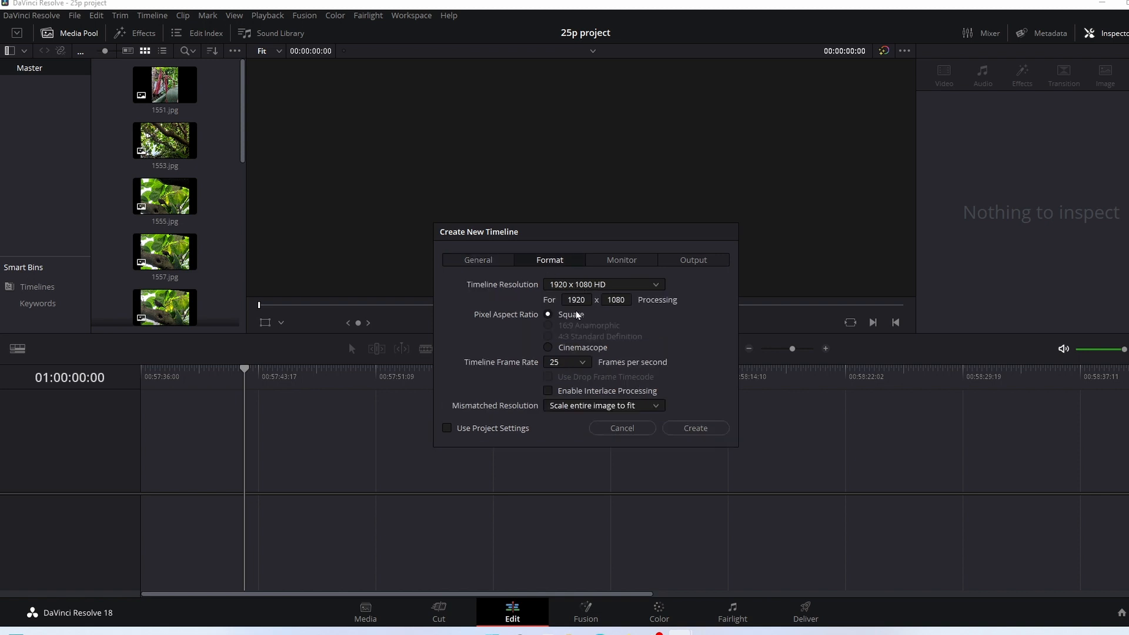
pyautogui.click(630, 431)
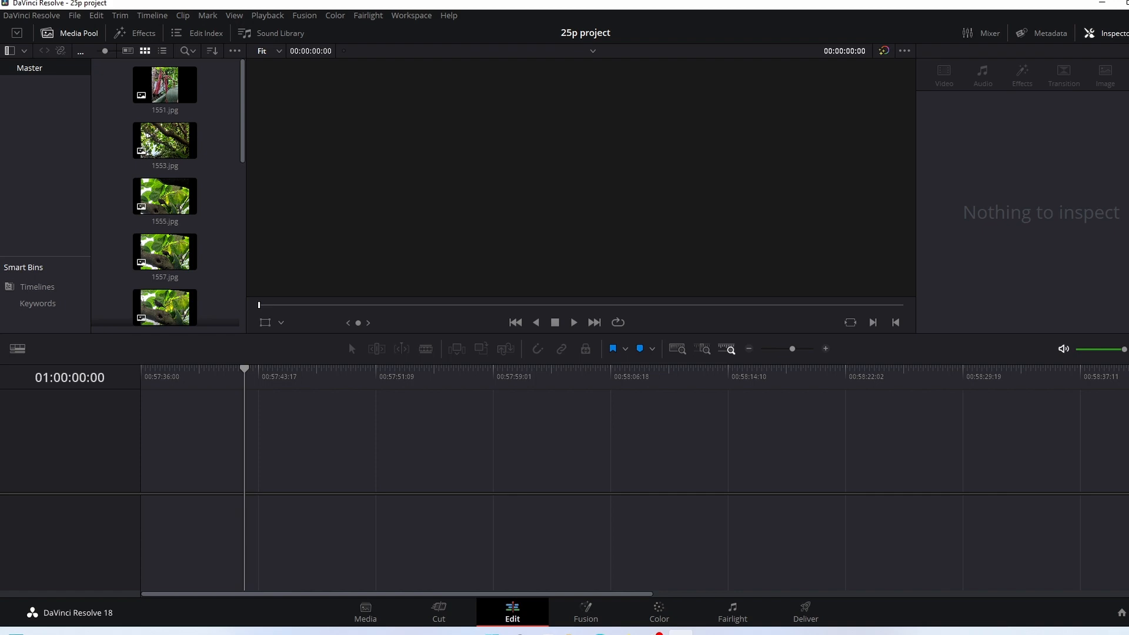
# Step: Set the project's video monitoring format to HD 1080p 25 in the master settings
pyautogui.hotkey('shift', '9')
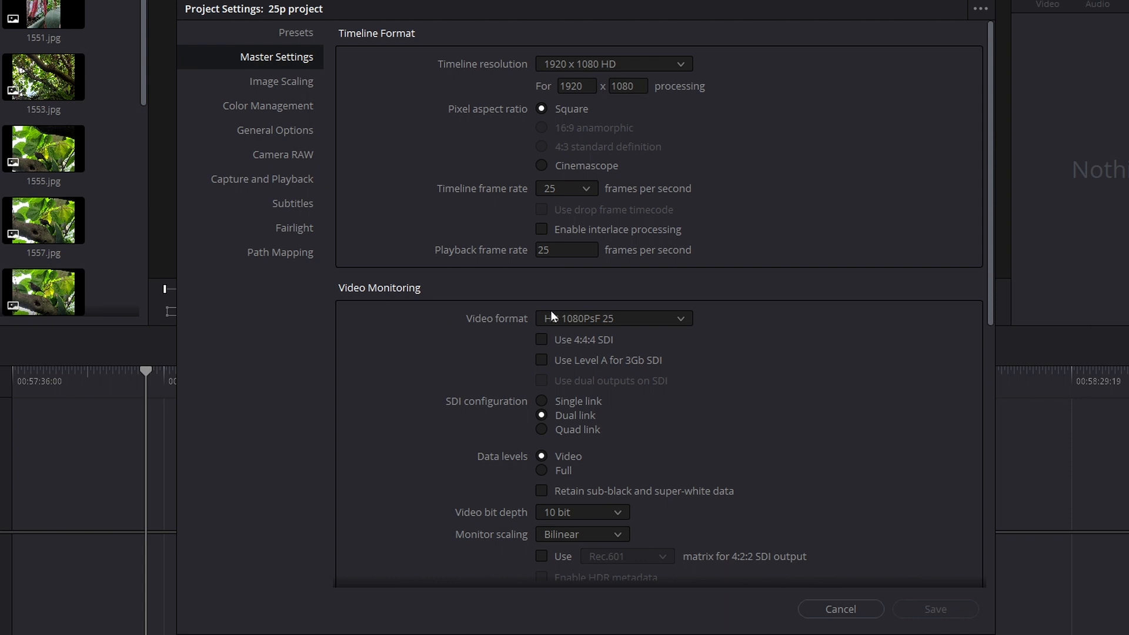
pyautogui.click(623, 319)
pyautogui.scroll(-2, 624, 393)
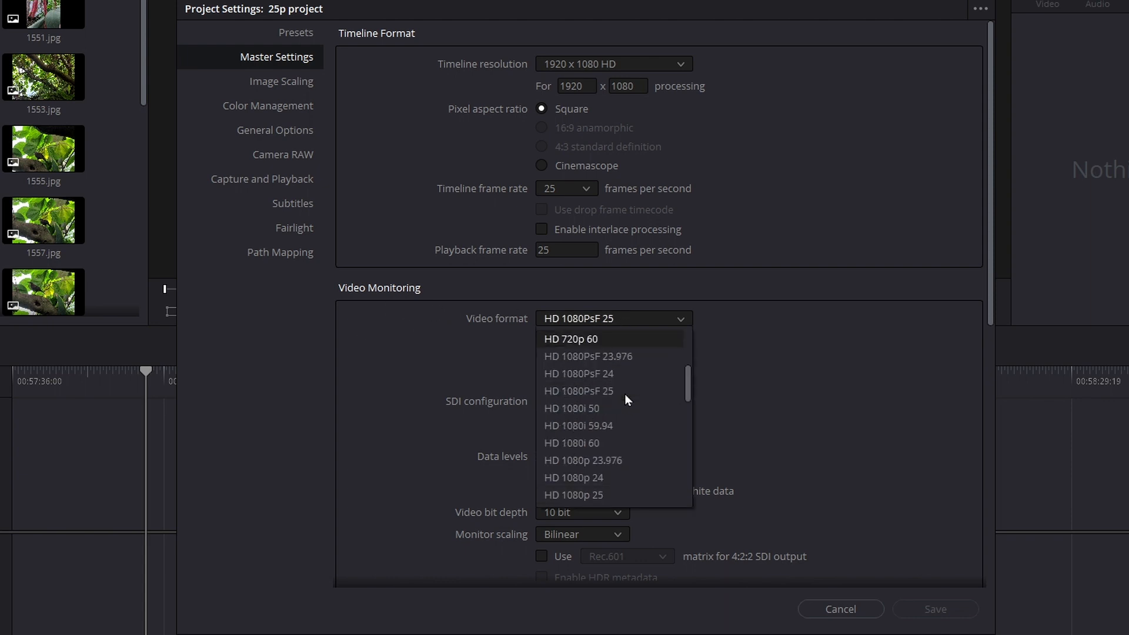
pyautogui.click(594, 495)
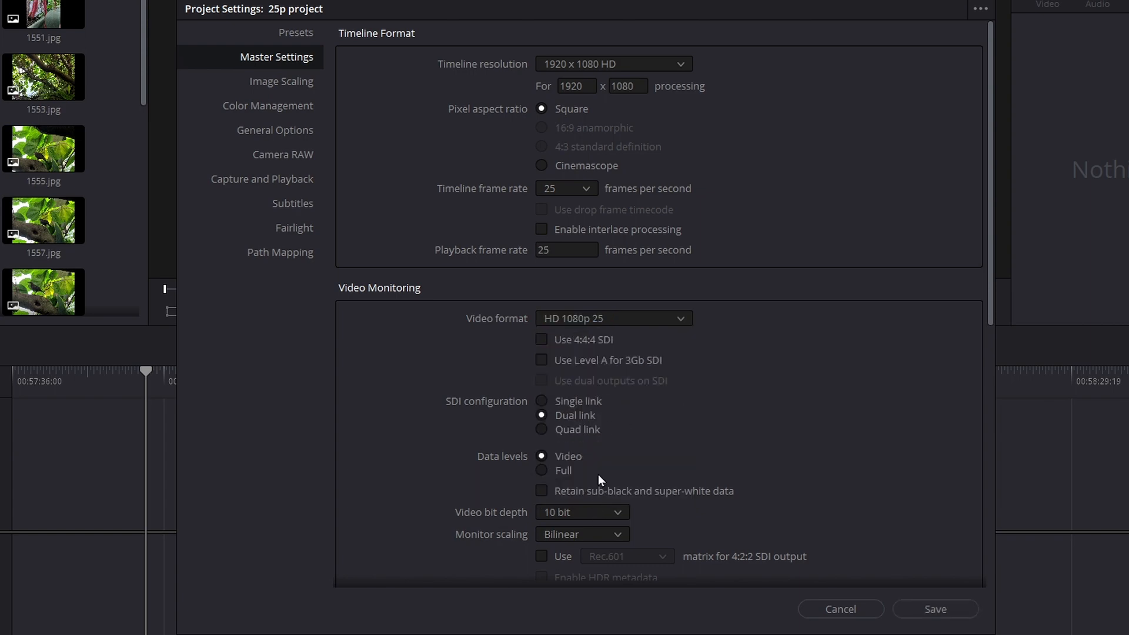
# Step: Set the frame interpolation's retime process to Frame Blend and review the remaining master settings
pyautogui.scroll(-9, 597, 474)
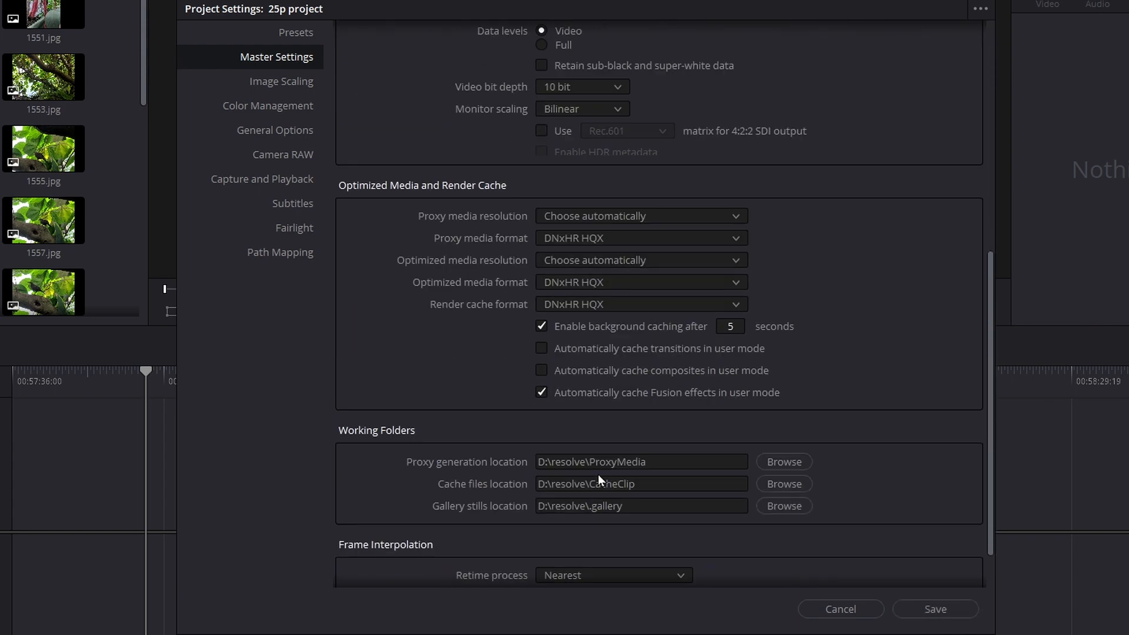
pyautogui.scroll(-2, 598, 474)
pyautogui.scroll(8, 599, 494)
pyautogui.scroll(-8, 599, 495)
pyautogui.click(612, 516)
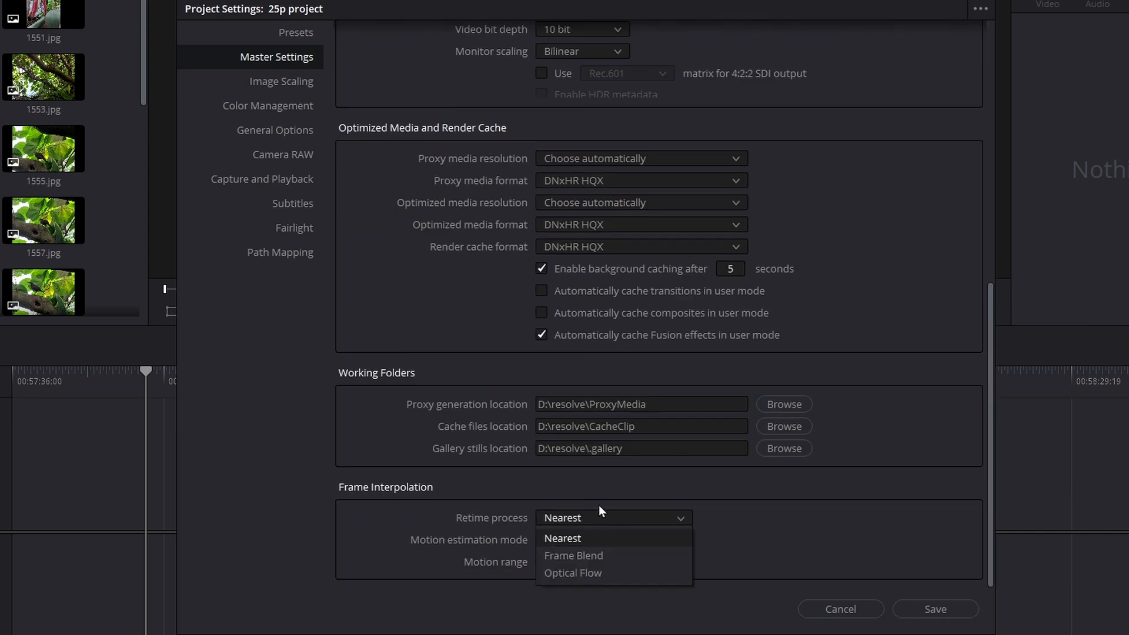
pyautogui.click(581, 555)
pyautogui.scroll(8, 584, 503)
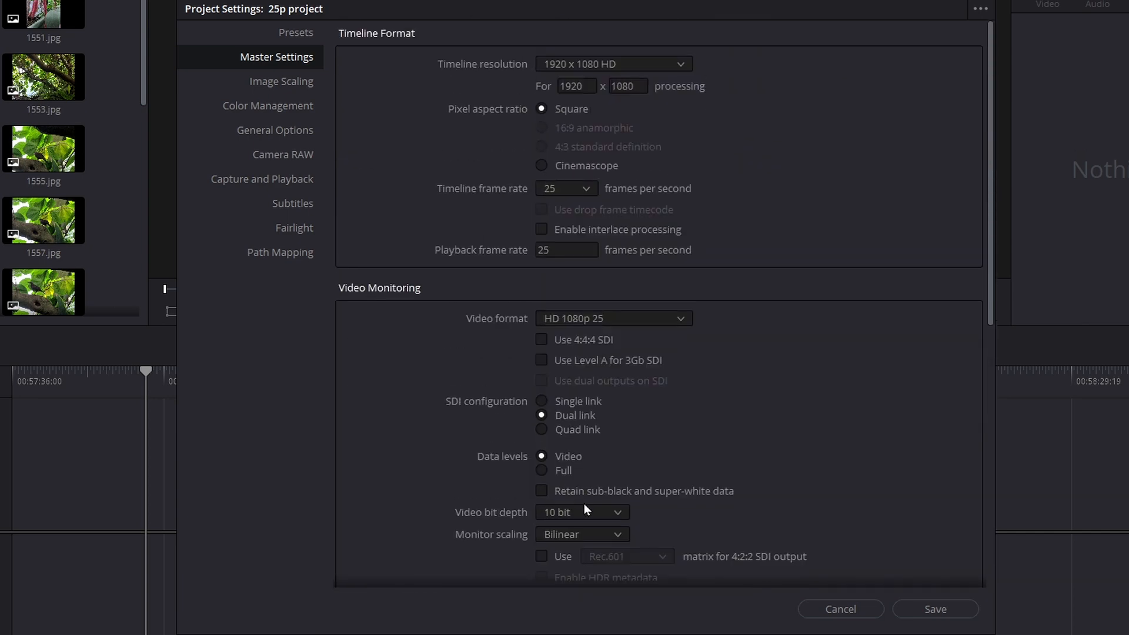
pyautogui.scroll(-5, 584, 503)
pyautogui.scroll(-4, 584, 503)
pyautogui.scroll(4, 390, 323)
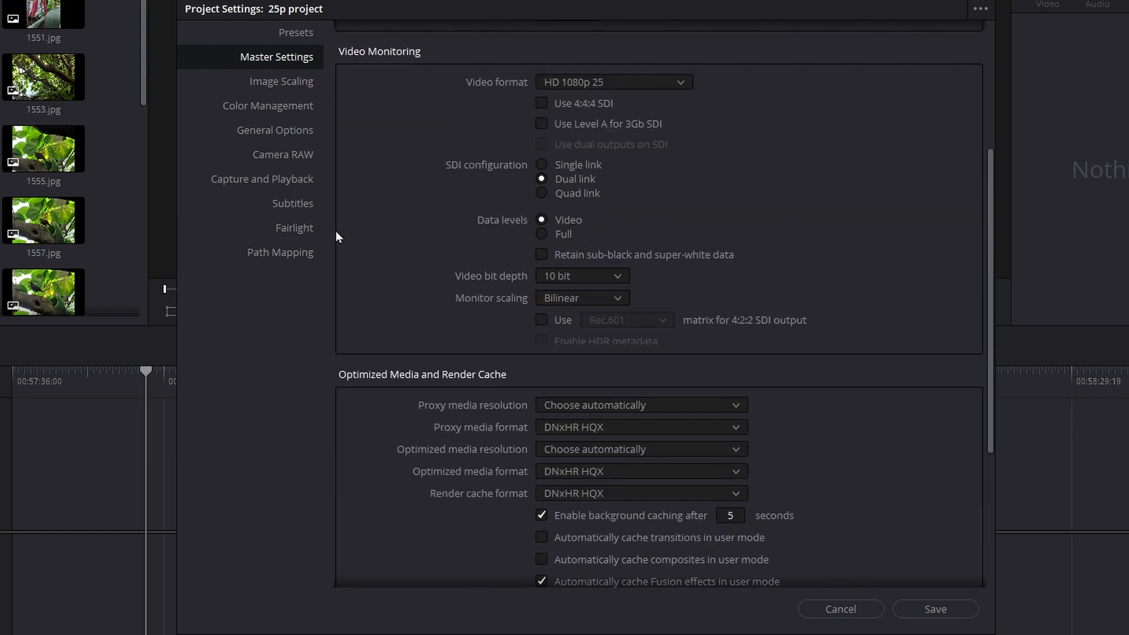
# Step: Save the current project settings as a preset named "1920 25P"
pyautogui.click(284, 35)
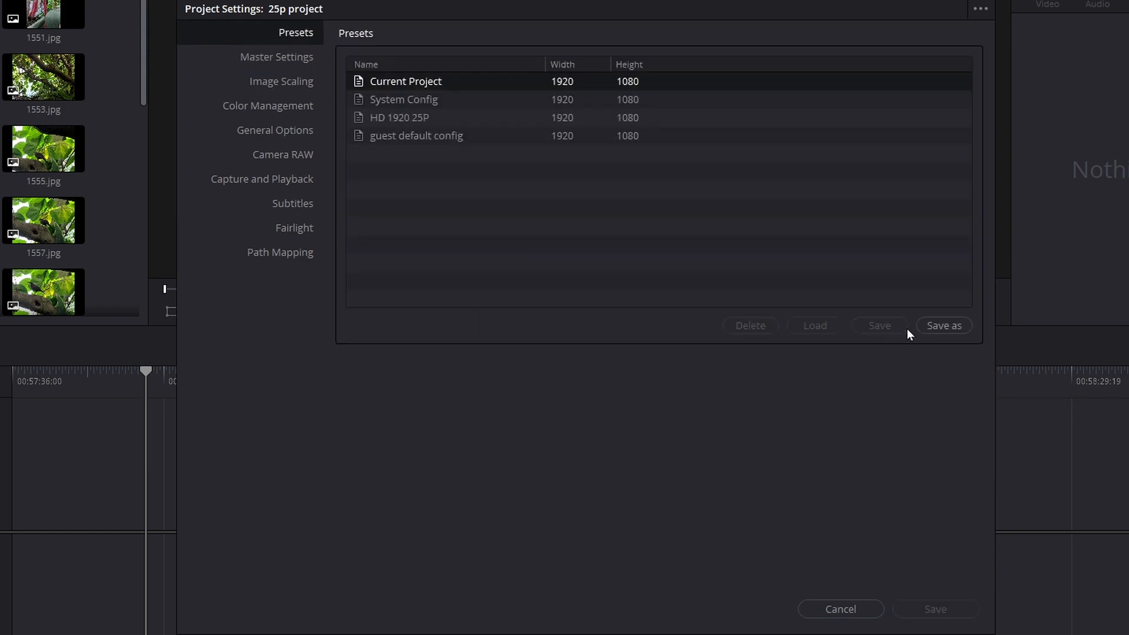
pyautogui.click(937, 325)
pyautogui.write('1920 25P')
pyautogui.press('Return')
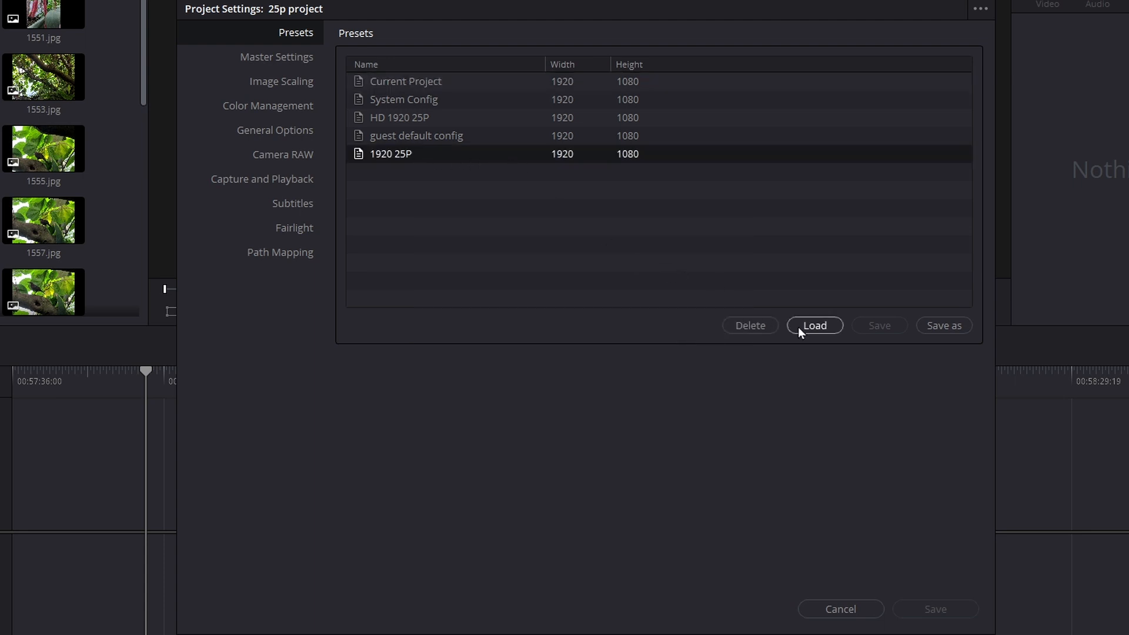
# Step: Save the "1920 25P" preset as the user default configuration and close the project settings
pyautogui.rightClick(391, 150)
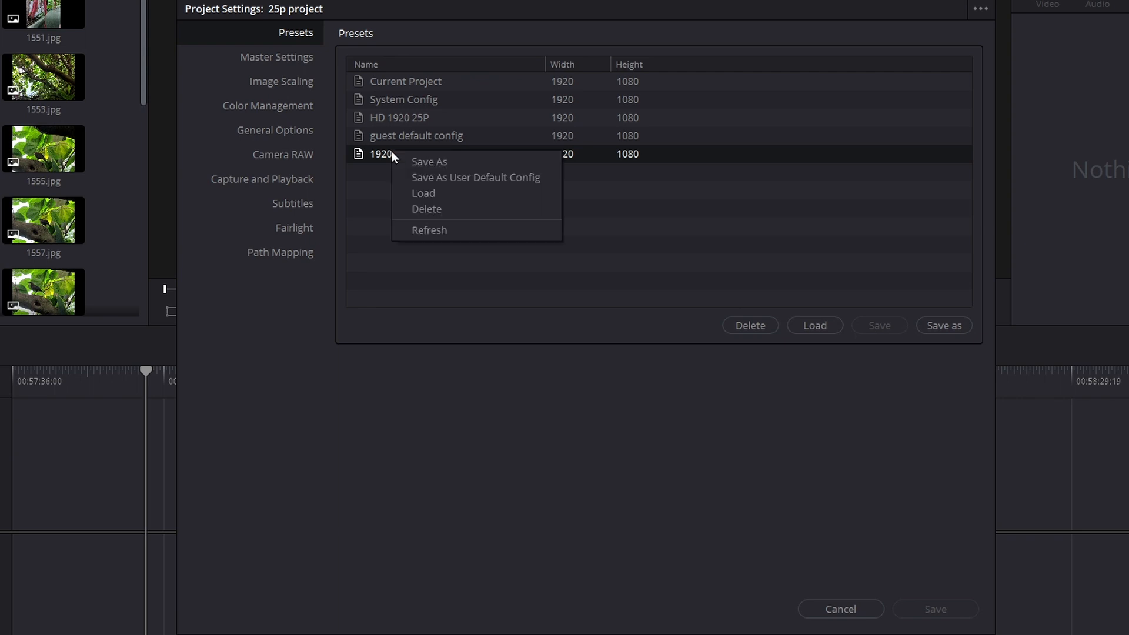
pyautogui.click(453, 176)
pyautogui.click(840, 609)
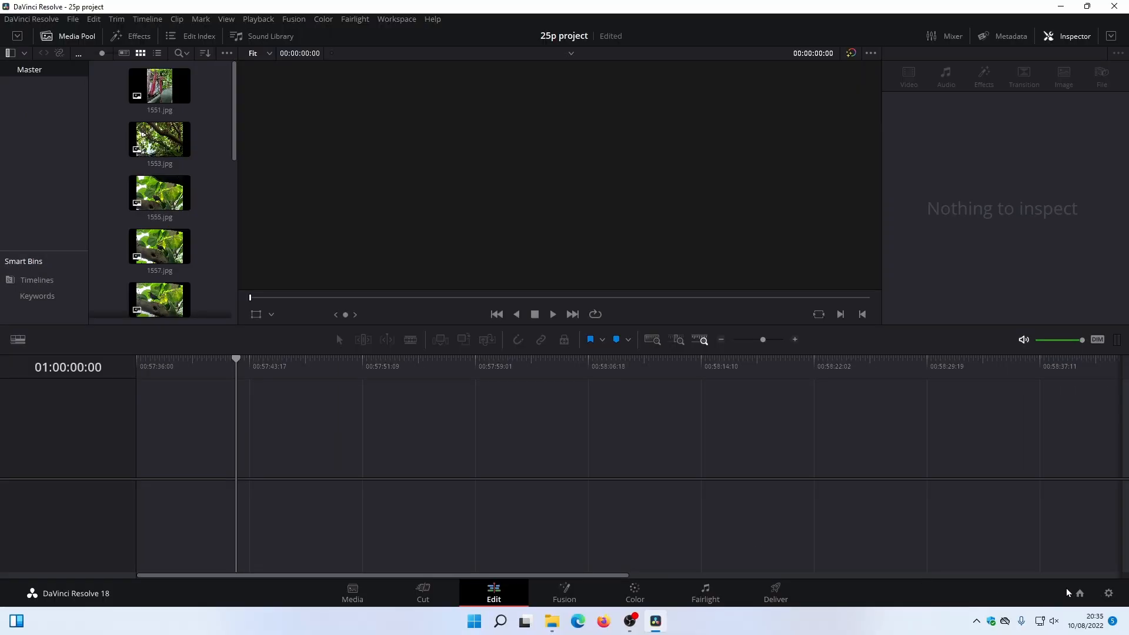
# Step: Create a new project named "25p v2" from the Project Manager
pyautogui.click(1079, 593)
pyautogui.rightClick(563, 324)
pyautogui.click(585, 326)
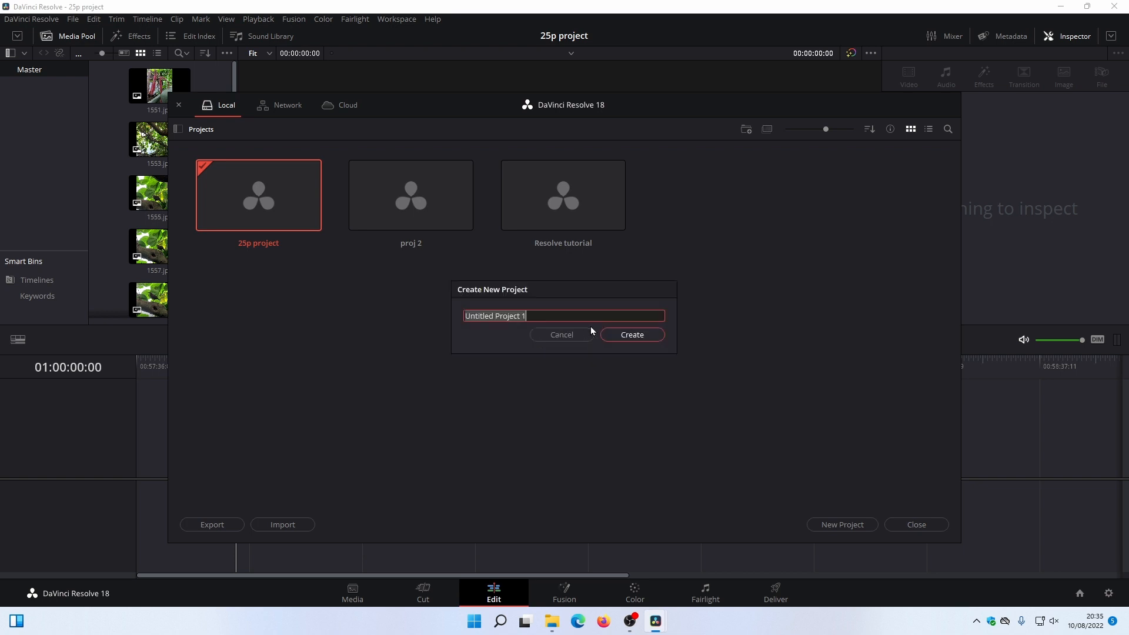
pyautogui.write('25p v')
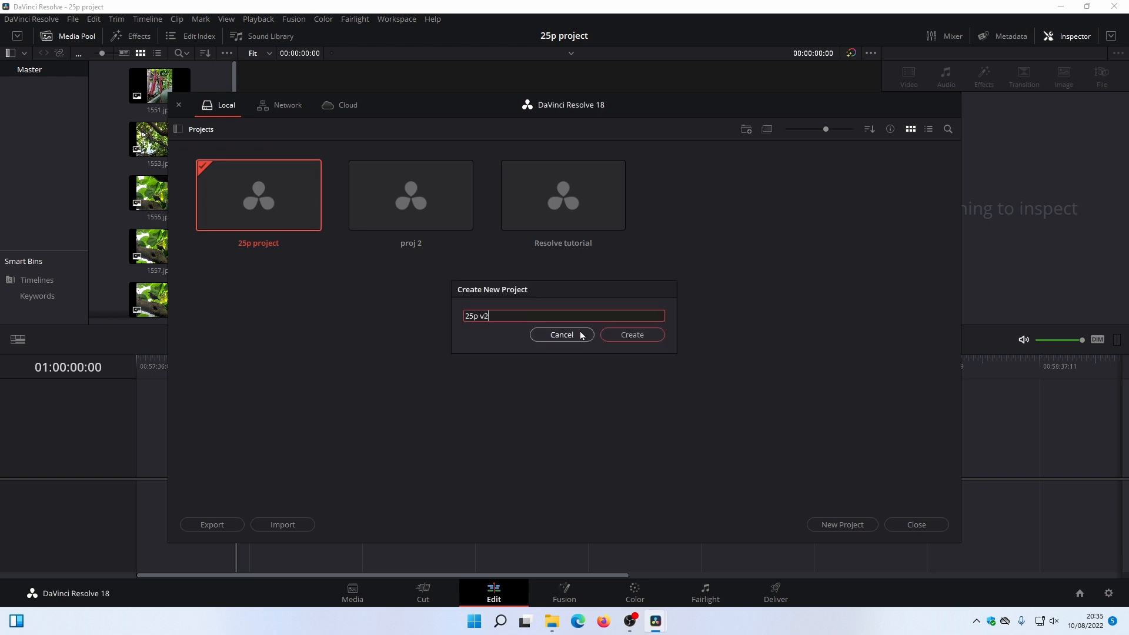
pyautogui.write('2')
pyautogui.press('Return')
# Step: Check the new project's frame rate, video format and retime process in the master settings, and close them without changes
pyautogui.click(1108, 593)
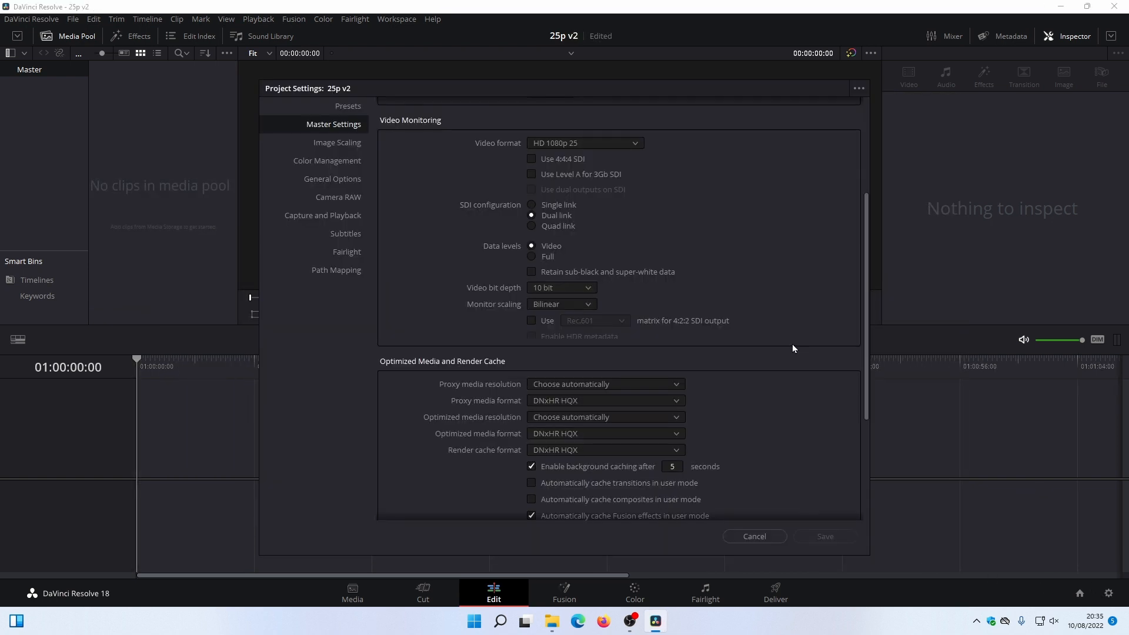
pyautogui.scroll(3, 619, 220)
pyautogui.scroll(1, 608, 226)
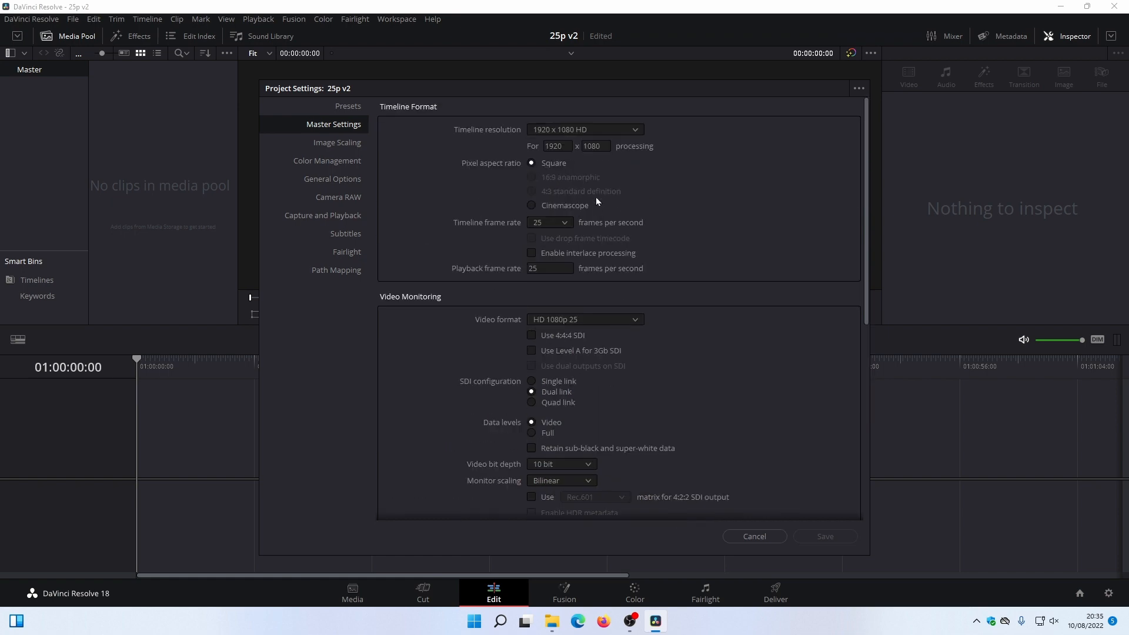
pyautogui.scroll(-6, 581, 341)
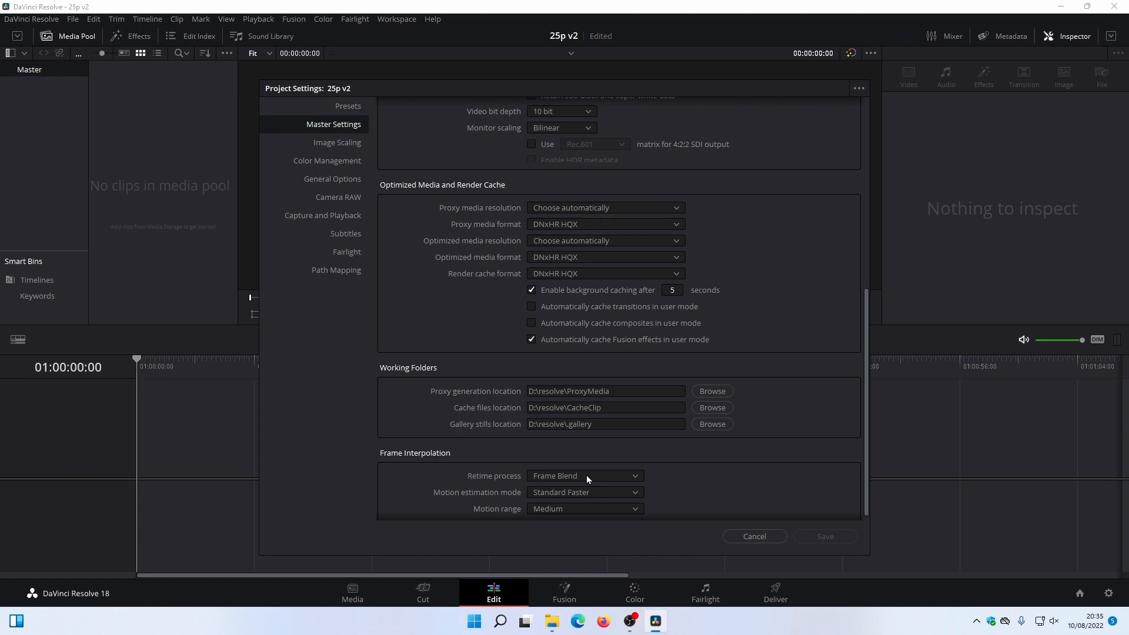
pyautogui.scroll(8, 587, 474)
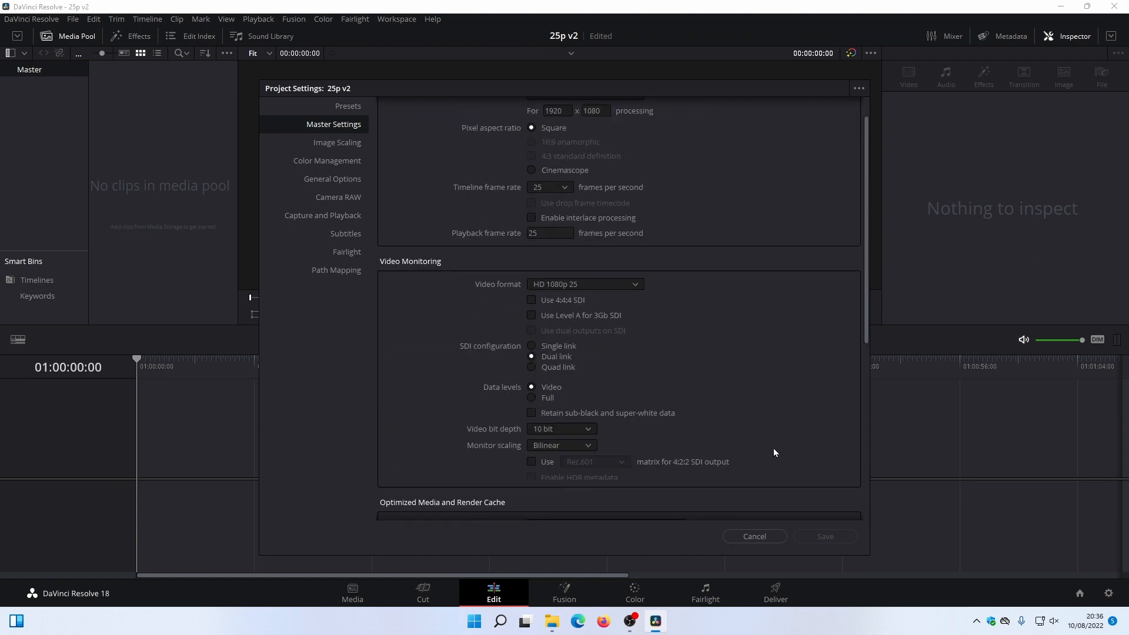
pyautogui.click(754, 537)
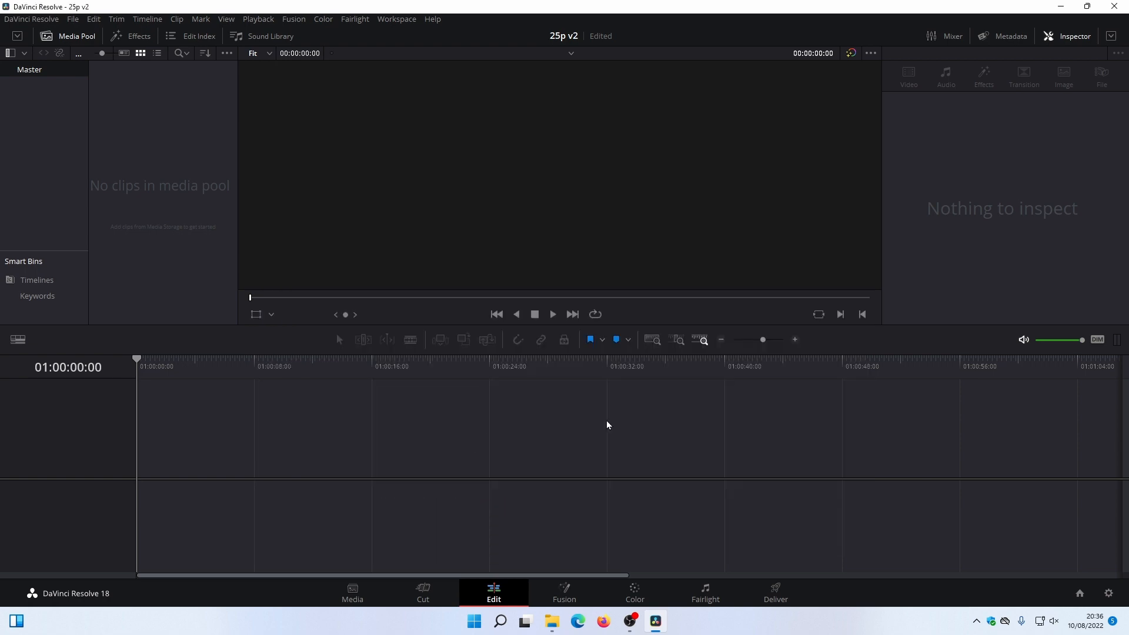
# Step: Set the project's timeline resolution to 3840 x 2160 Ultra HD in the master settings
pyautogui.click(1108, 593)
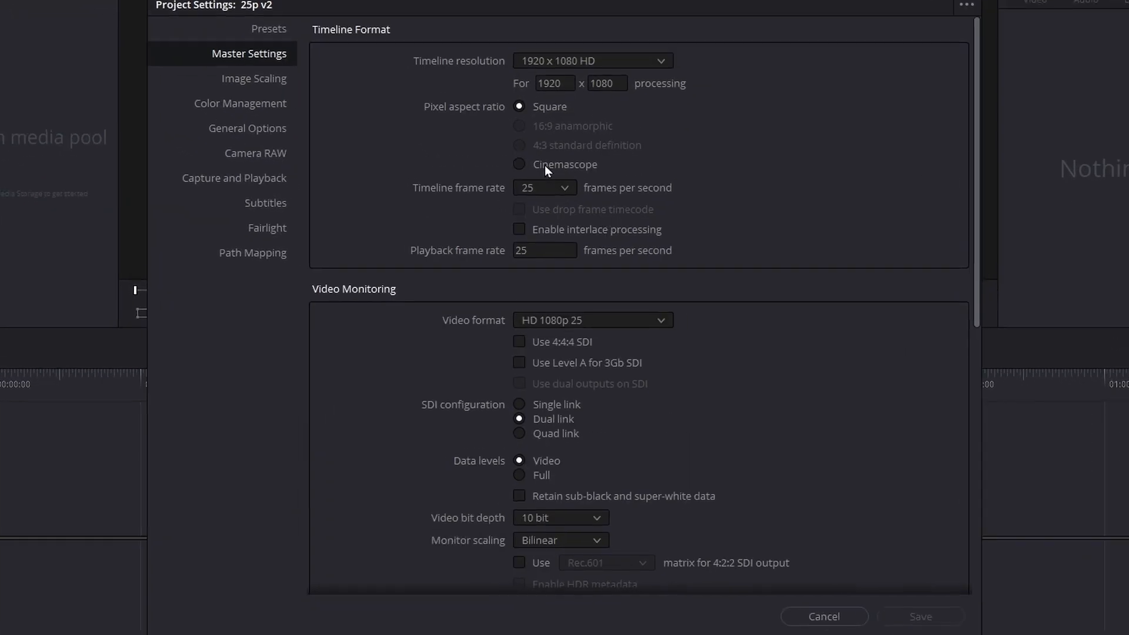
pyautogui.click(568, 66)
pyautogui.moveTo(663, 140); pyautogui.dragTo(676, 162)
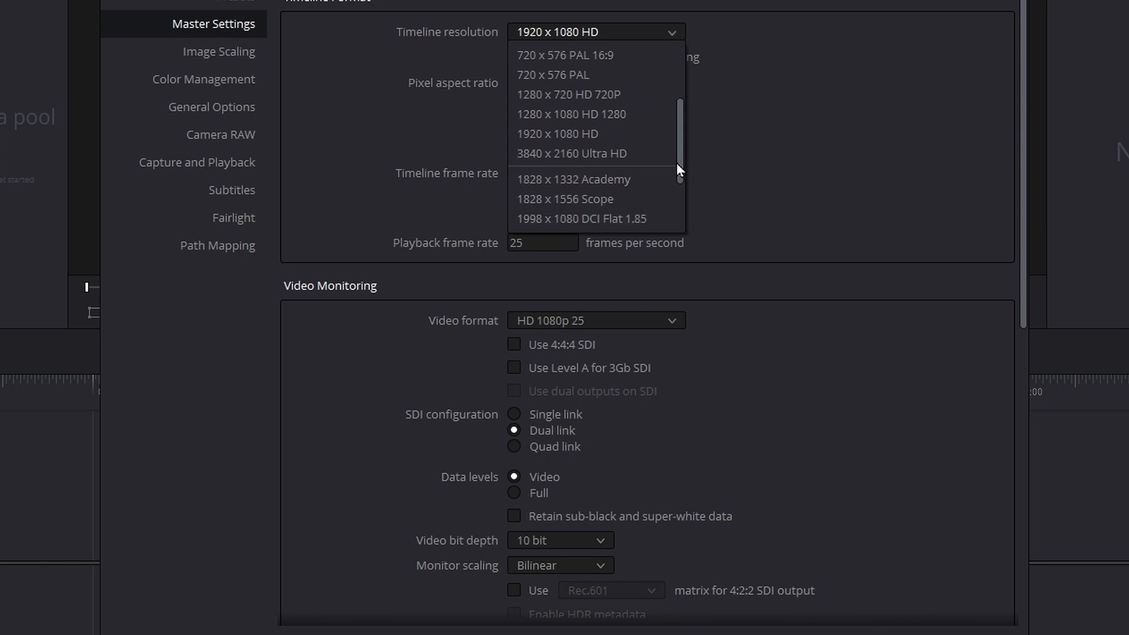
pyautogui.click(594, 156)
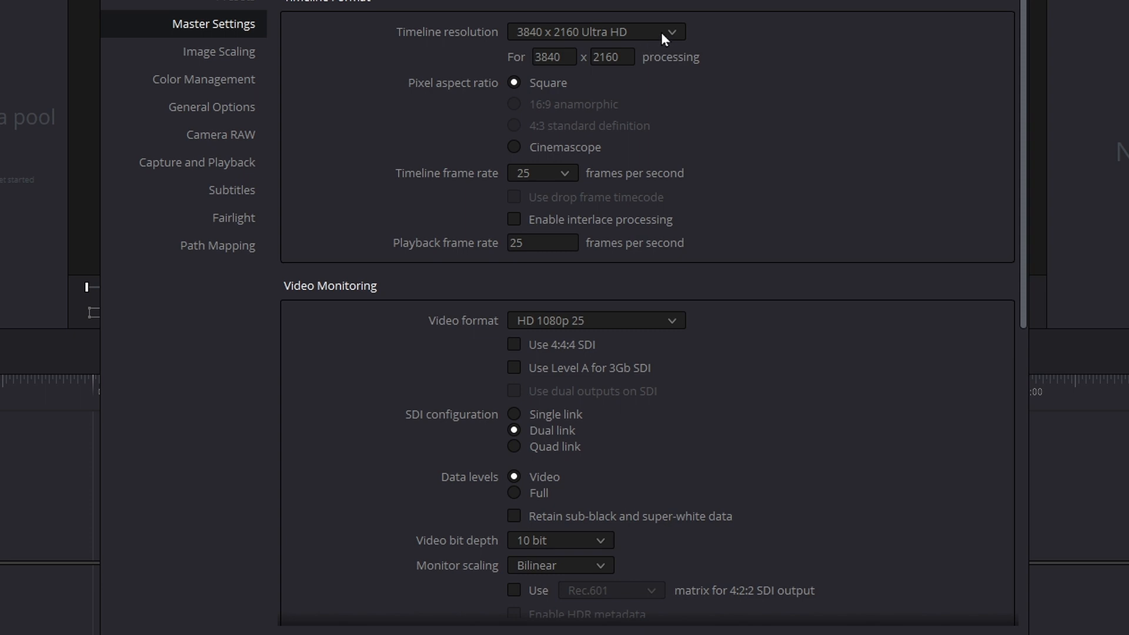
pyautogui.click(662, 33)
pyautogui.scroll(-2, 654, 155)
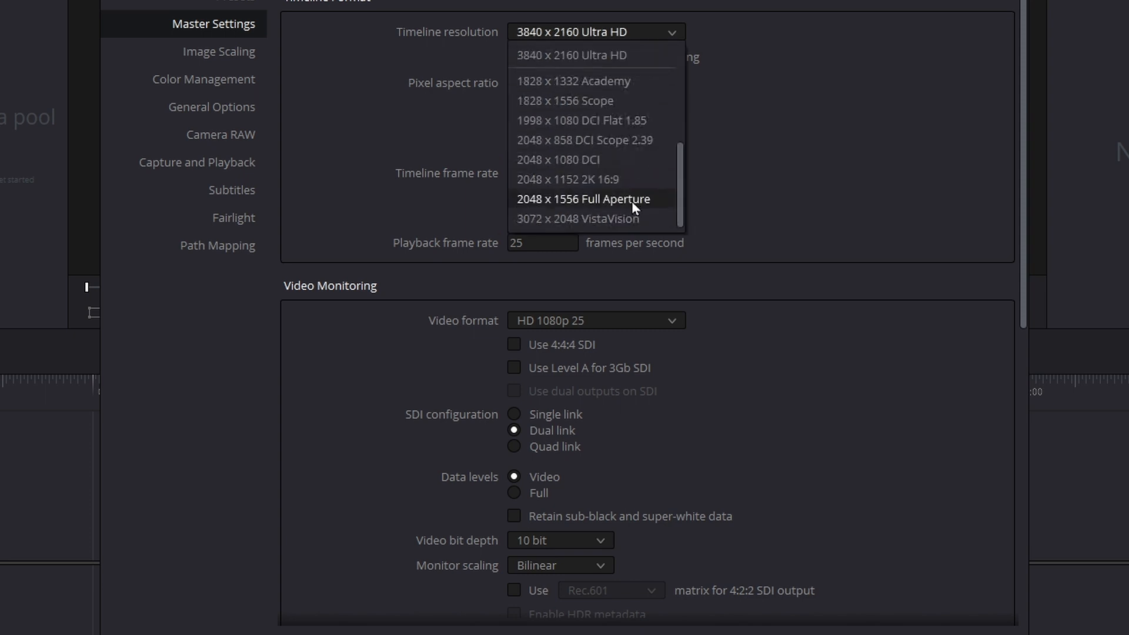
pyautogui.click(612, 55)
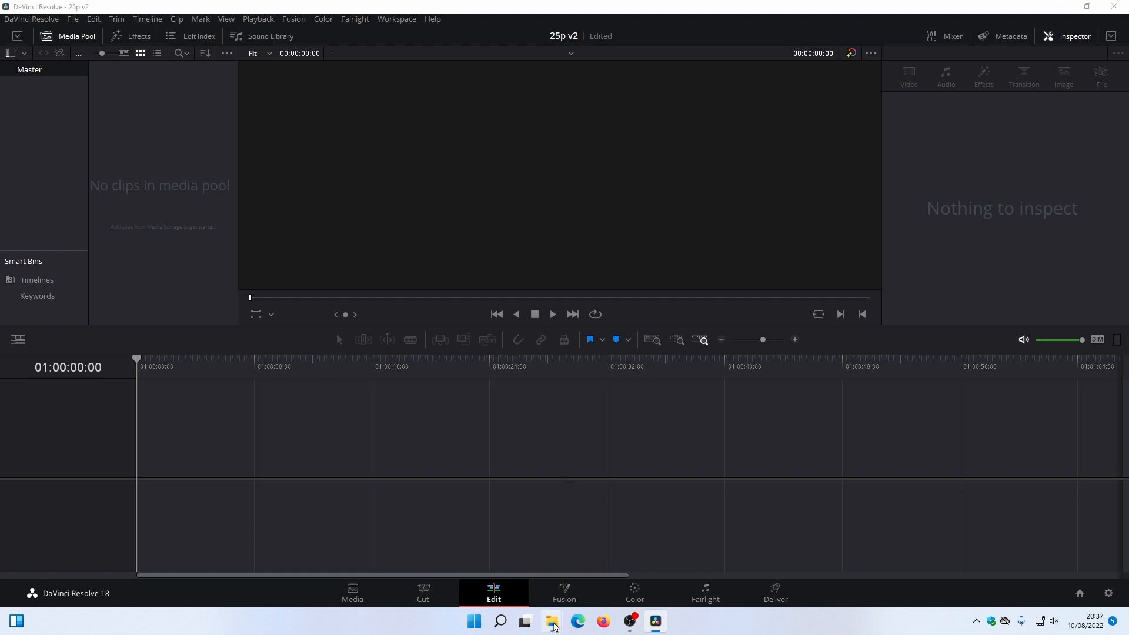
pyautogui.moveTo(552, 620)
pyautogui.click(592, 561)
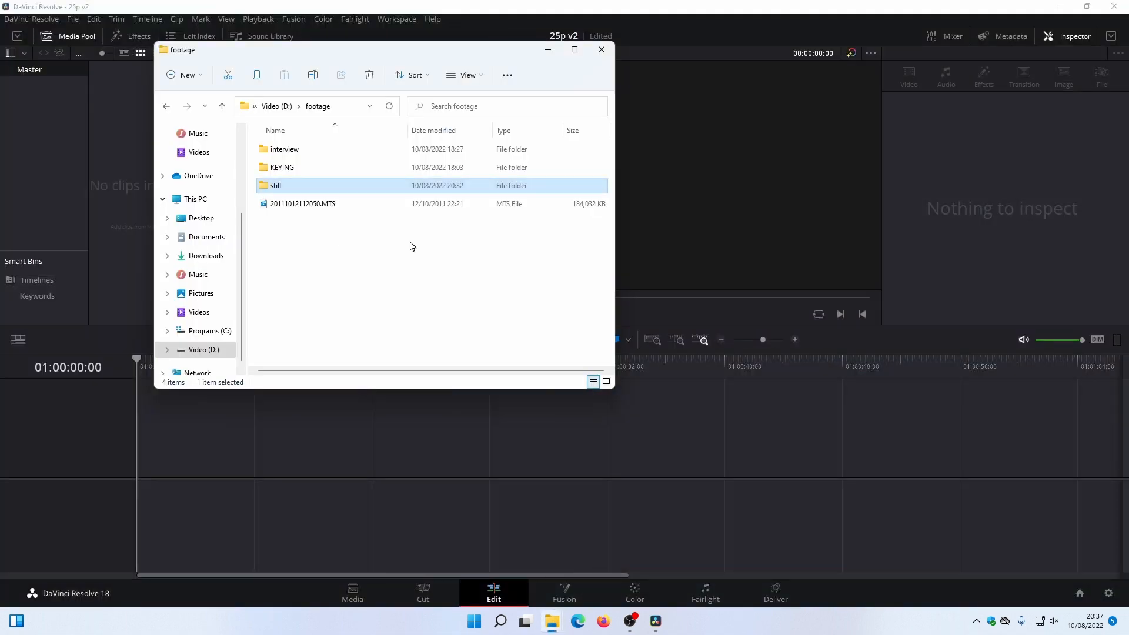
pyautogui.click(637, 248)
# Step: Switch to the File Explorer window showing the demo folder and open AppData inside the user's profile folder on drive C
pyautogui.click(552, 622)
pyautogui.click(503, 575)
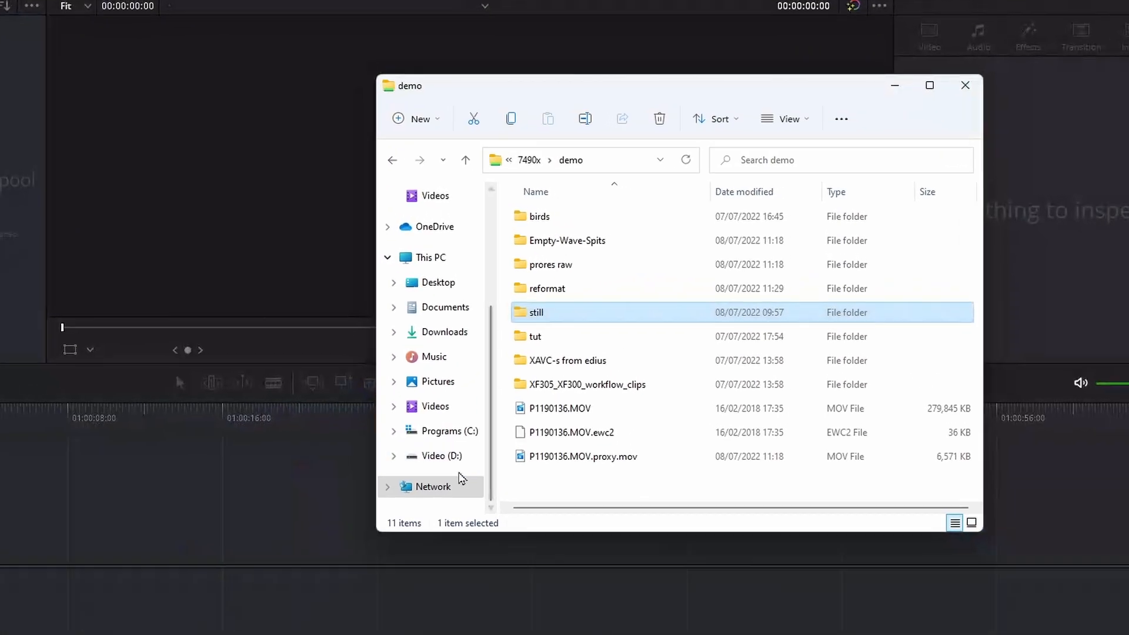
pyautogui.click(448, 438)
pyautogui.click(528, 461)
pyautogui.doubleClick(493, 504)
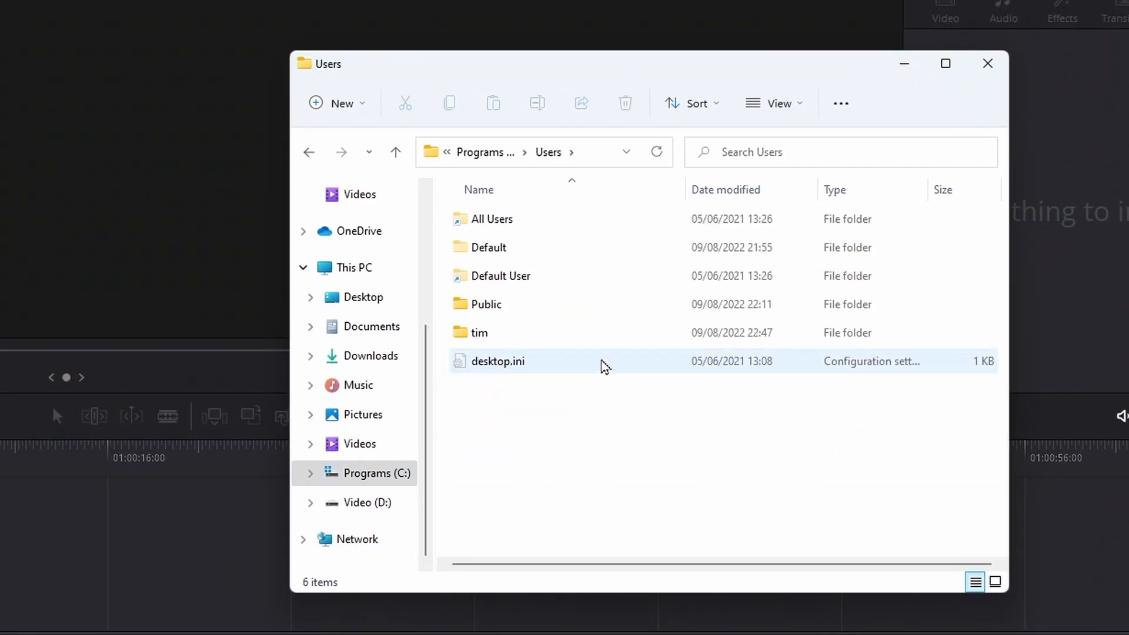
pyautogui.doubleClick(486, 335)
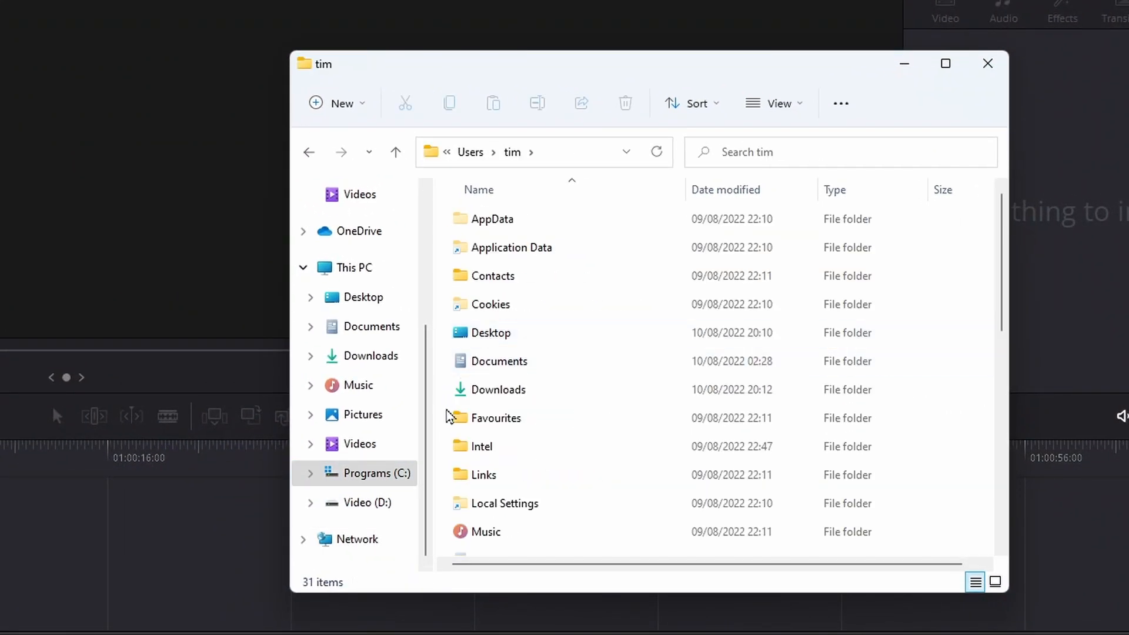
pyautogui.doubleClick(492, 222)
# Step: Open the Resolve Disk Database folder under Roaming, Blackmagic Design, DaVinci Resolve, Support
pyautogui.doubleClick(517, 281)
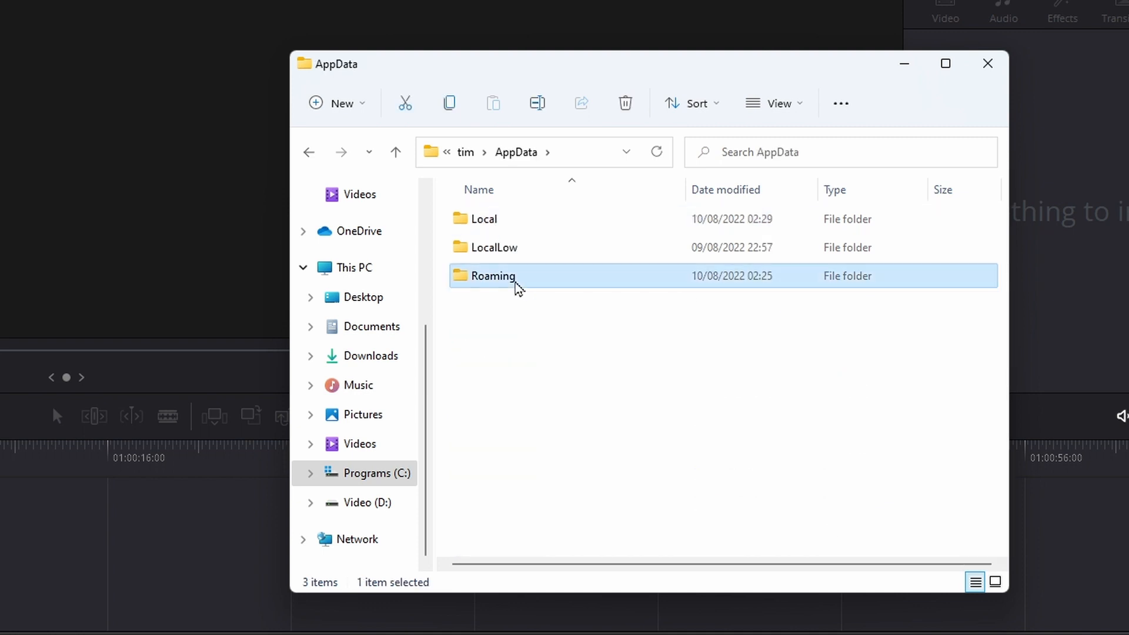
pyautogui.doubleClick(519, 247)
pyautogui.doubleClick(518, 247)
pyautogui.moveTo(290, 233); pyautogui.dragTo(0, 229)
pyautogui.doubleClick(176, 248)
pyautogui.doubleClick(267, 446)
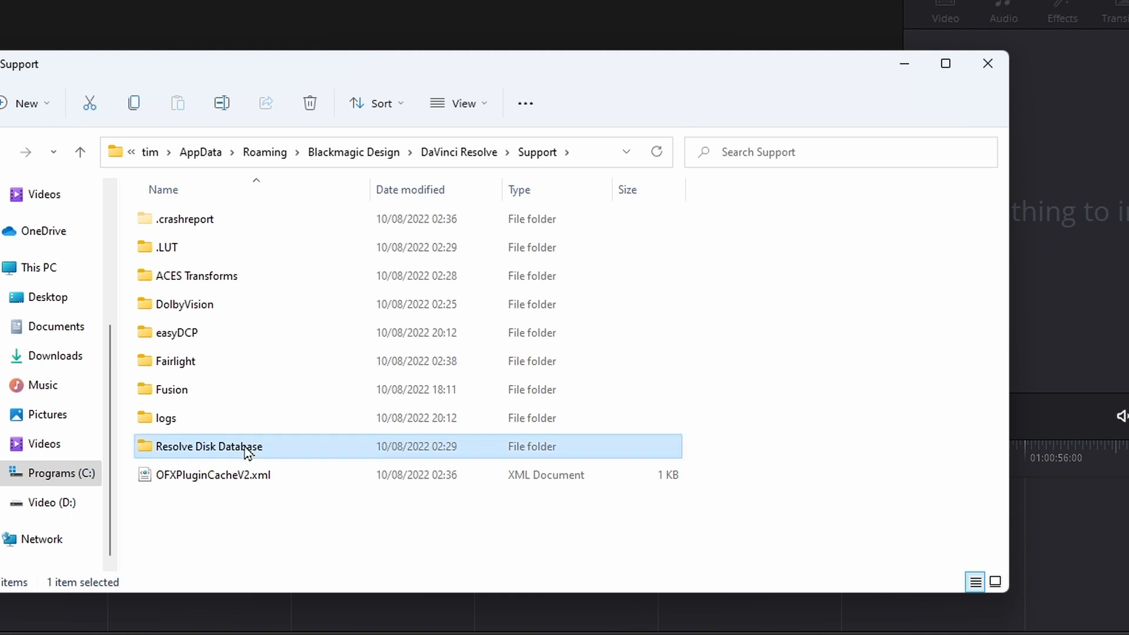
# Step: Open the guest user's Projects folder within Resolve Projects to see where the project folders are stored
pyautogui.doubleClick(217, 230)
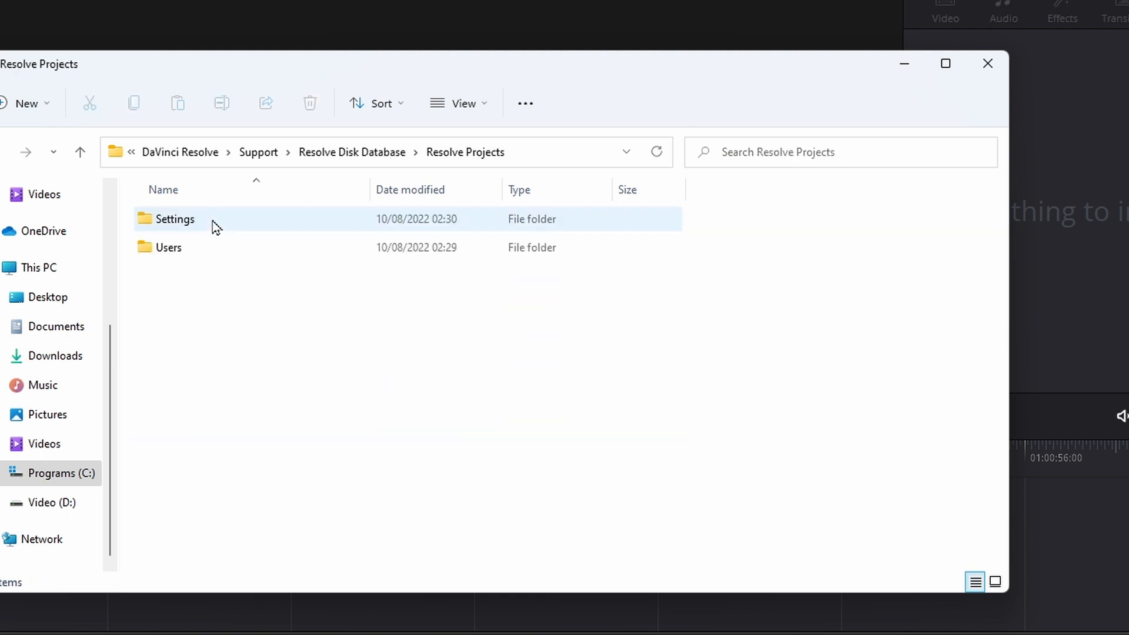
pyautogui.doubleClick(182, 256)
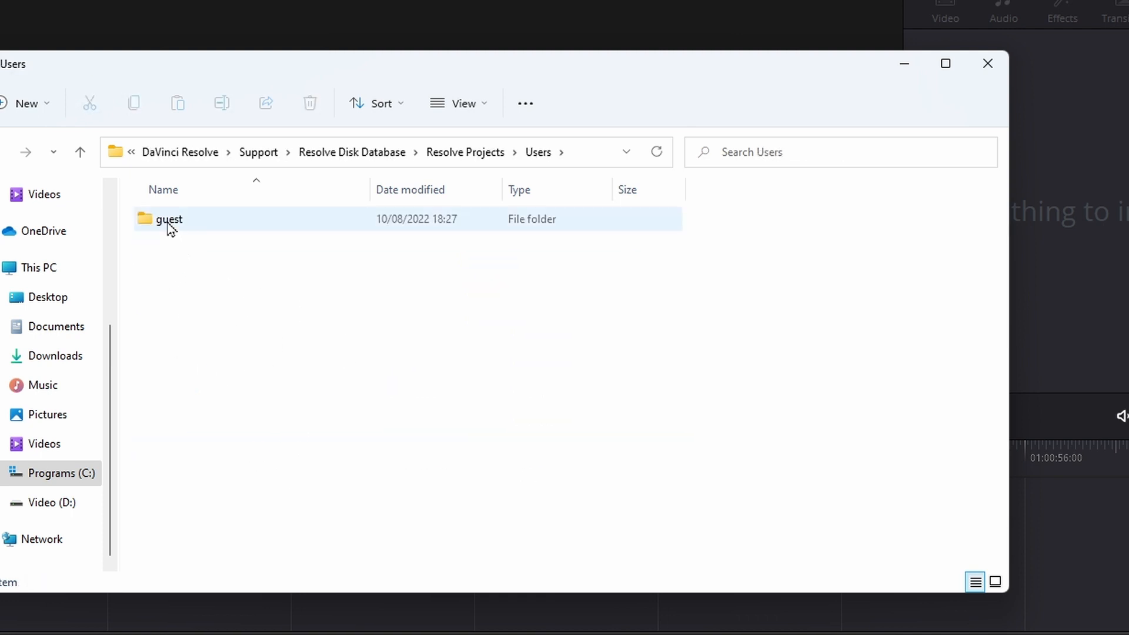
pyautogui.doubleClick(168, 226)
pyautogui.doubleClick(186, 285)
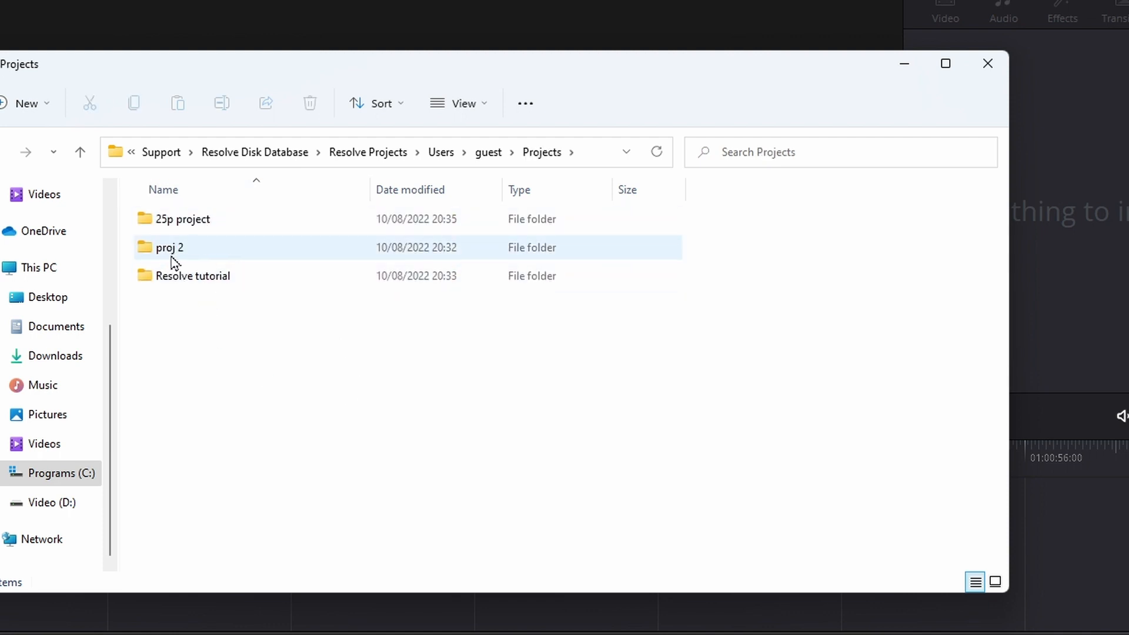
# Step: Select the three project folders and check in the folder view options that hidden files, folders and drives are set to show
pyautogui.moveTo(239, 348); pyautogui.dragTo(179, 222)
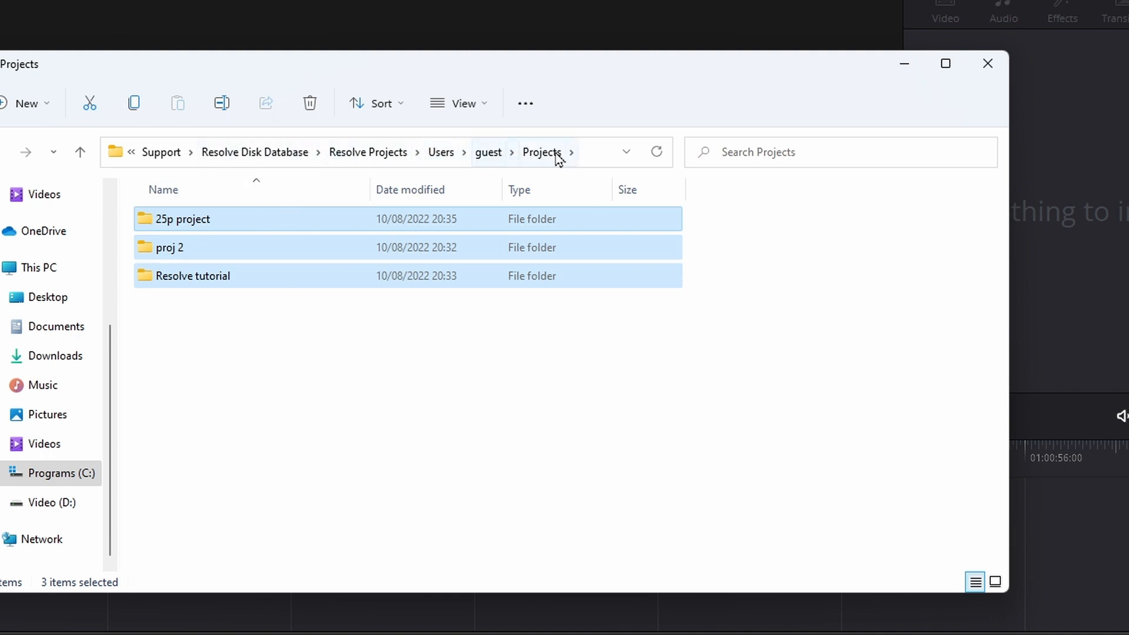
pyautogui.click(530, 108)
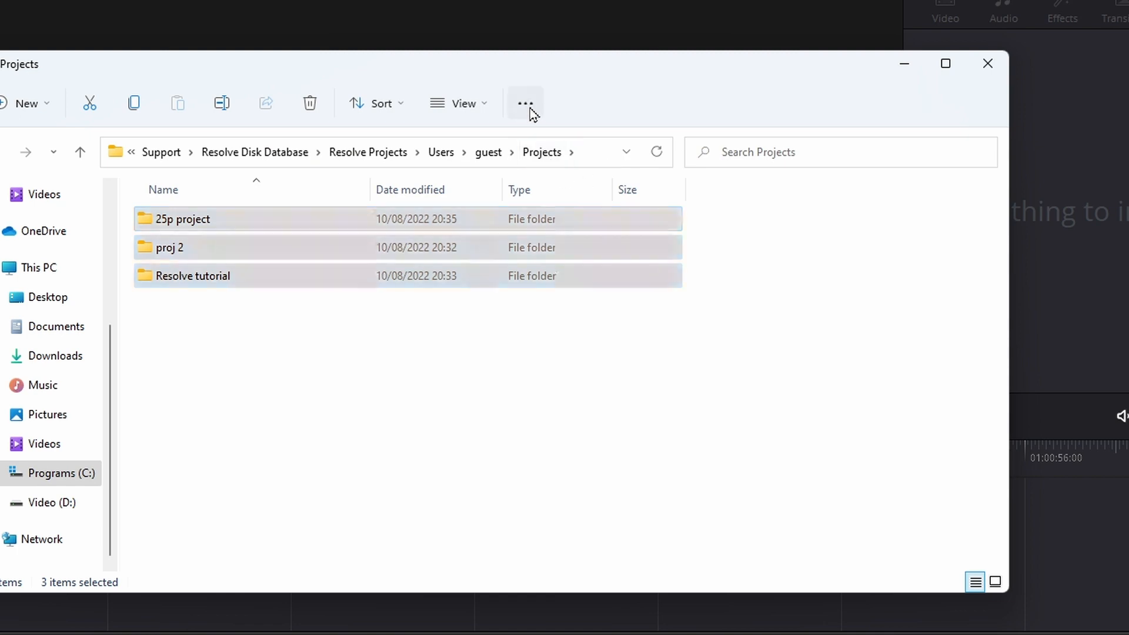
pyautogui.click(492, 401)
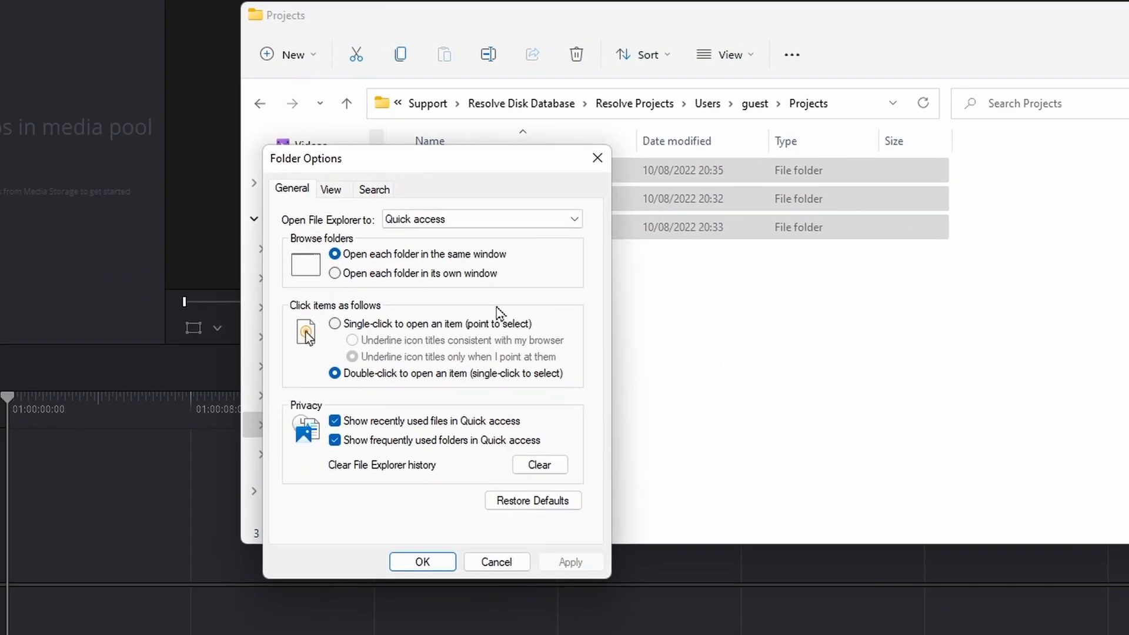
pyautogui.click(331, 190)
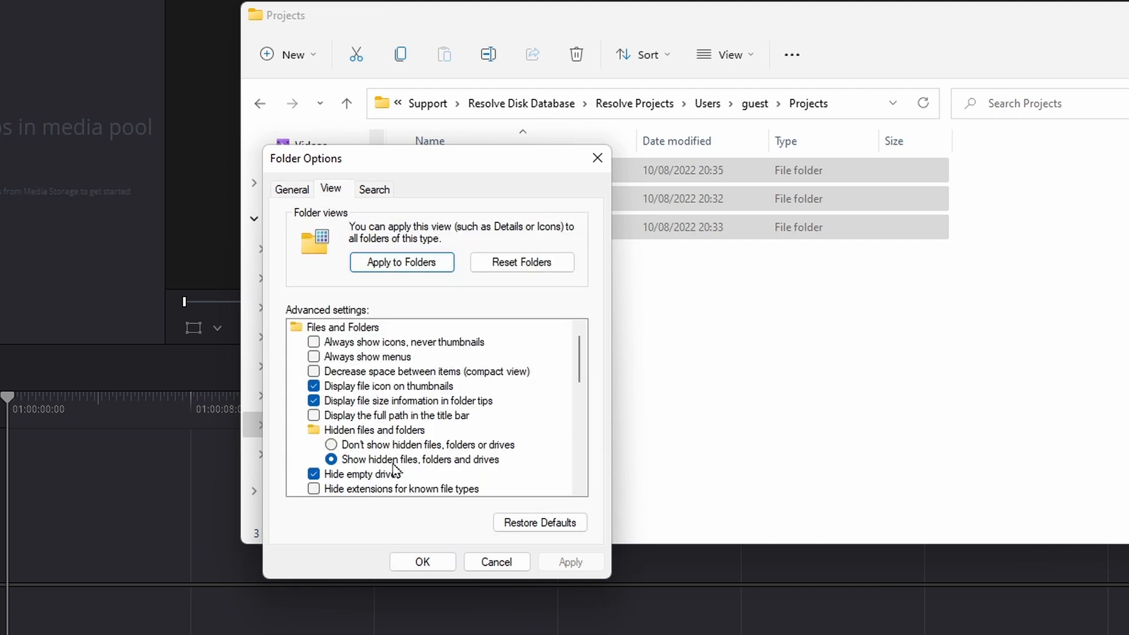
pyautogui.click(436, 562)
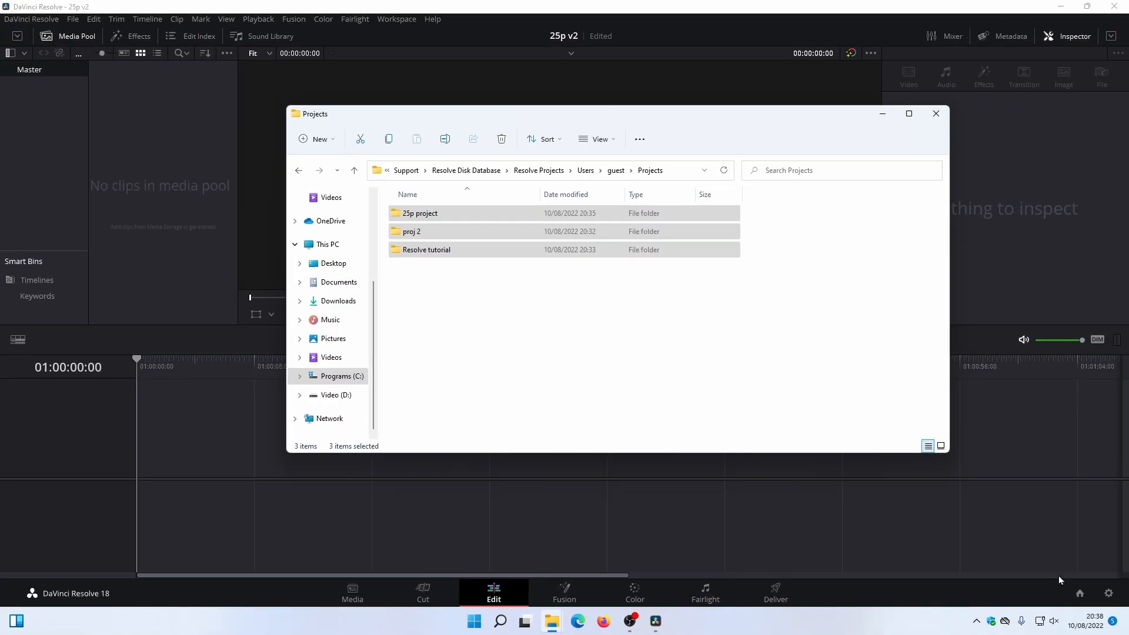
# Step: Switch to DaVinci Resolve and export 25p project from the Project Manager as 25p project.drp into the footage\backup folder on drive D
pyautogui.click(1079, 593)
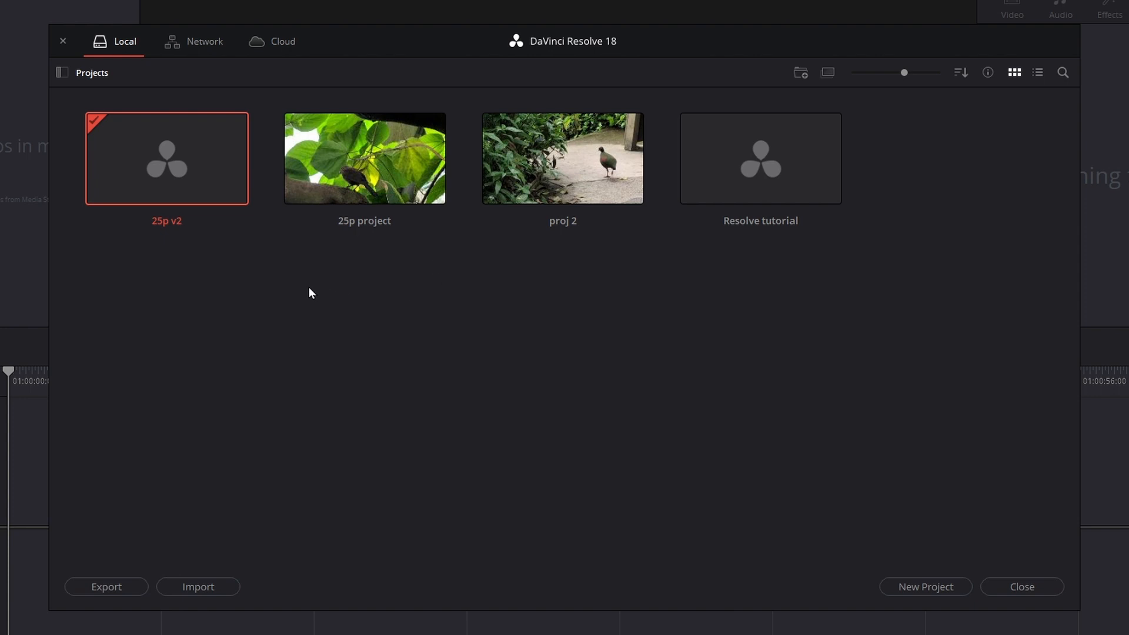
pyautogui.rightClick(372, 182)
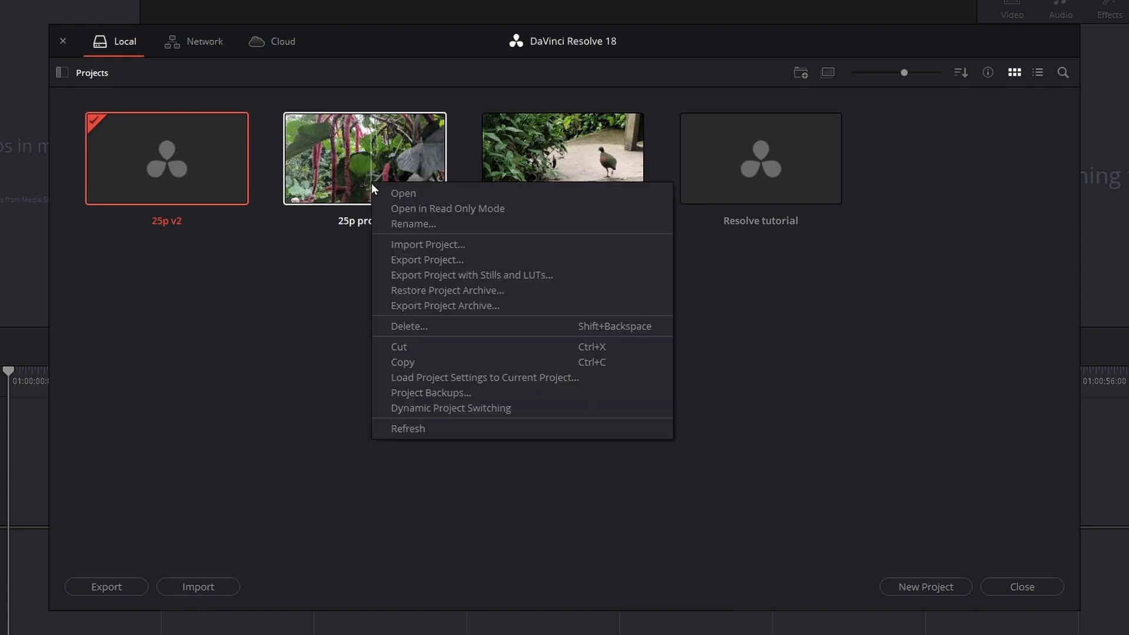
pyautogui.click(418, 260)
pyautogui.scroll(-5, 166, 303)
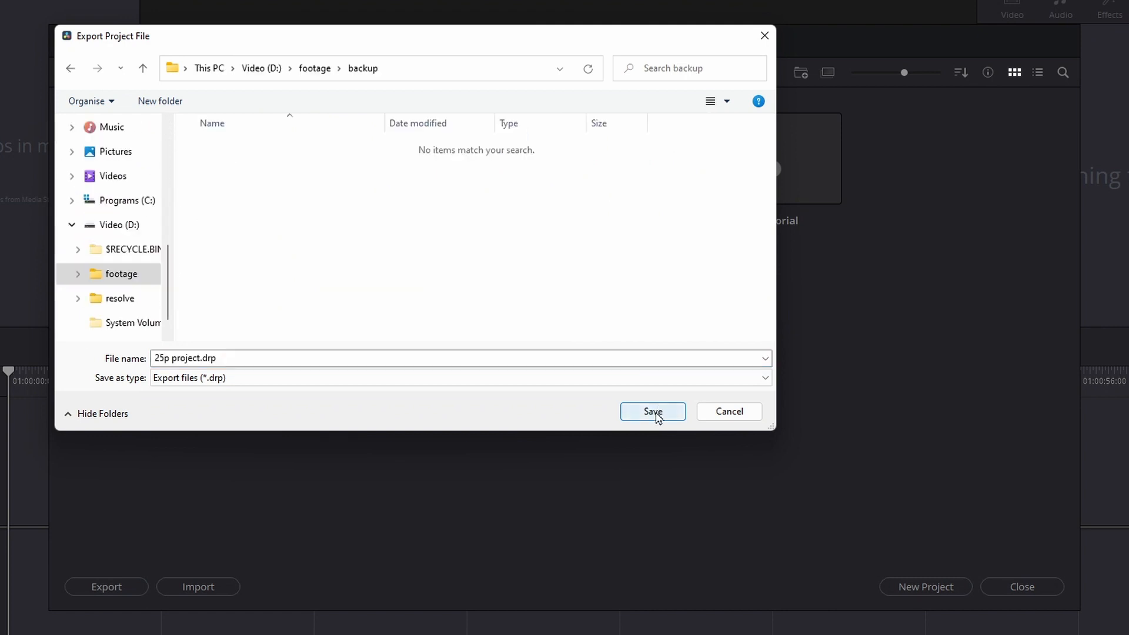
pyautogui.click(653, 411)
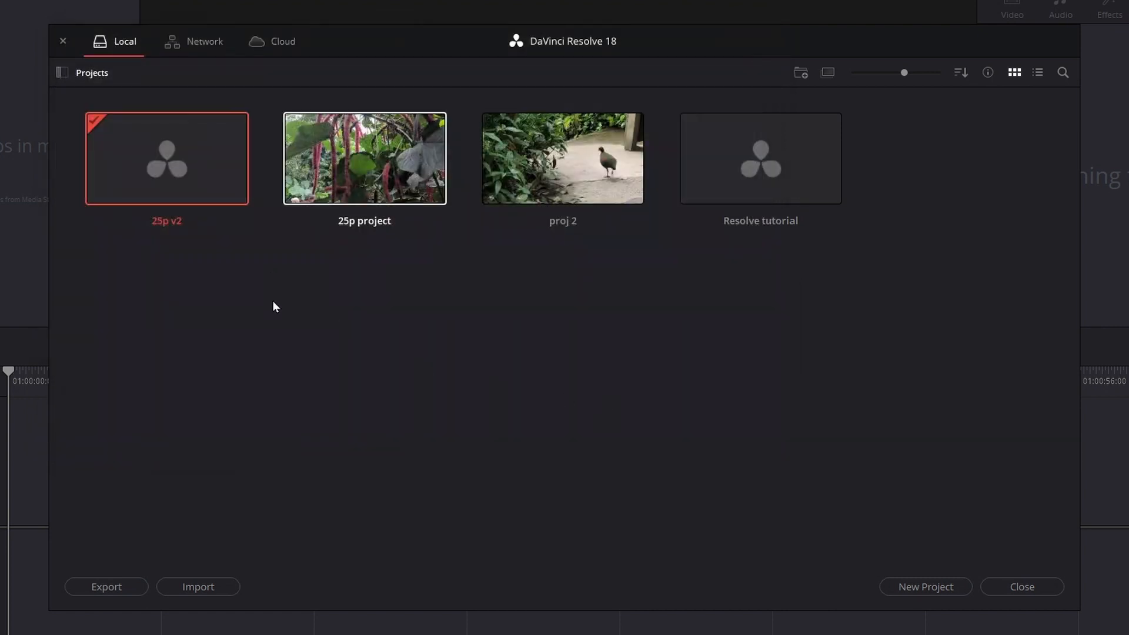
# Step: Import 25p project.drp from the footage\backup folder into the Project Manager under the name Copy of 25p project
pyautogui.rightClick(464, 294)
pyautogui.click(516, 334)
pyautogui.click(254, 154)
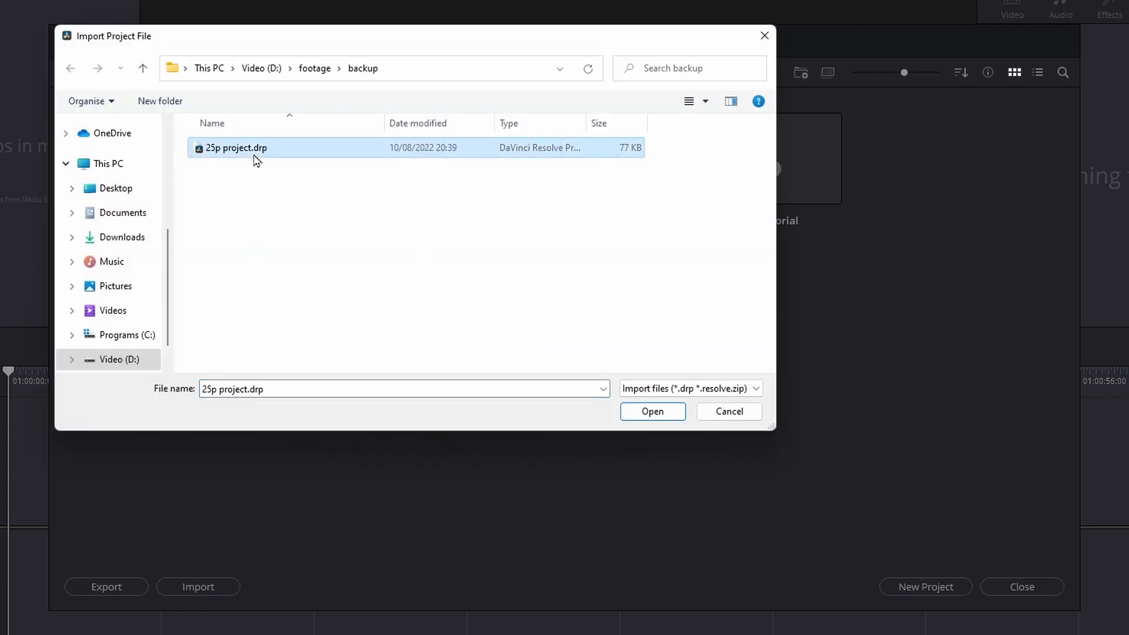
pyautogui.click(651, 412)
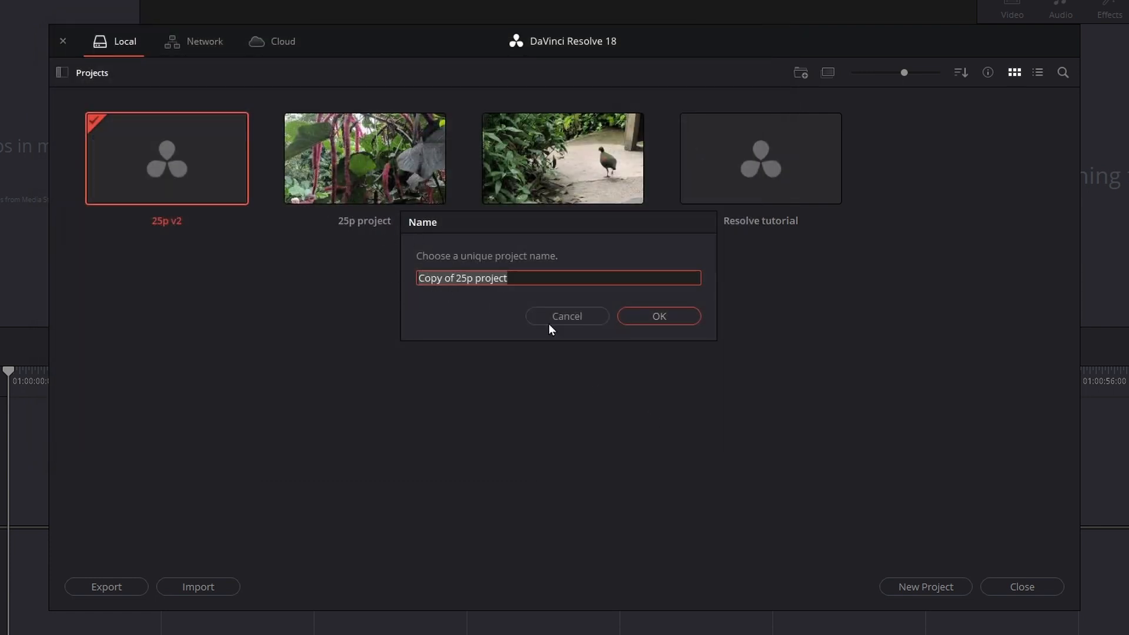
pyautogui.click(659, 316)
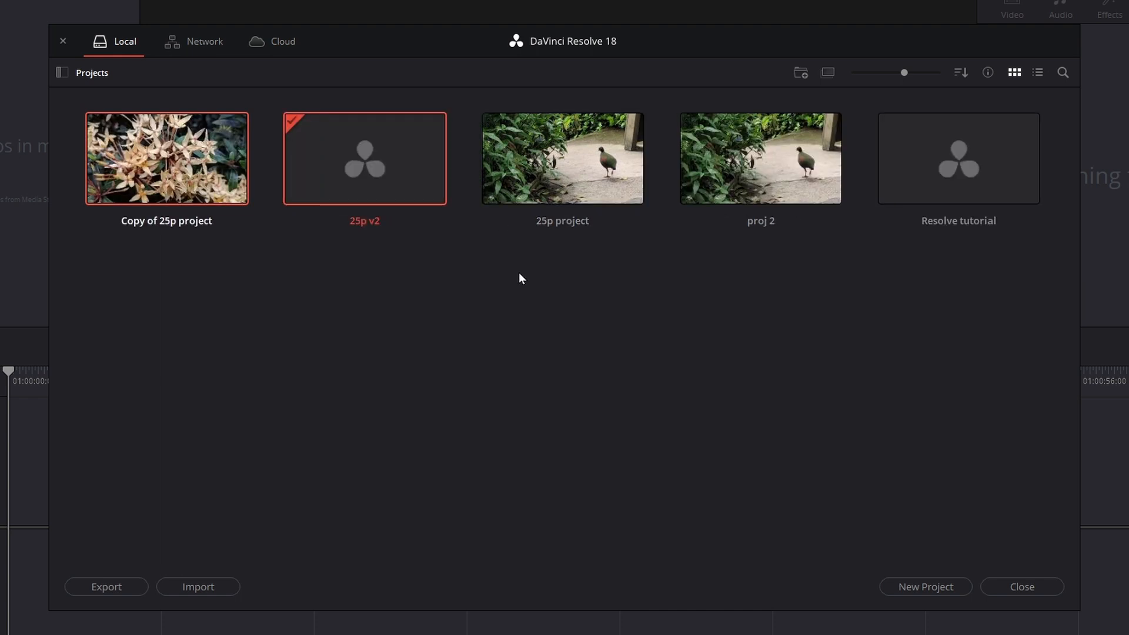
pyautogui.rightClick(562, 176)
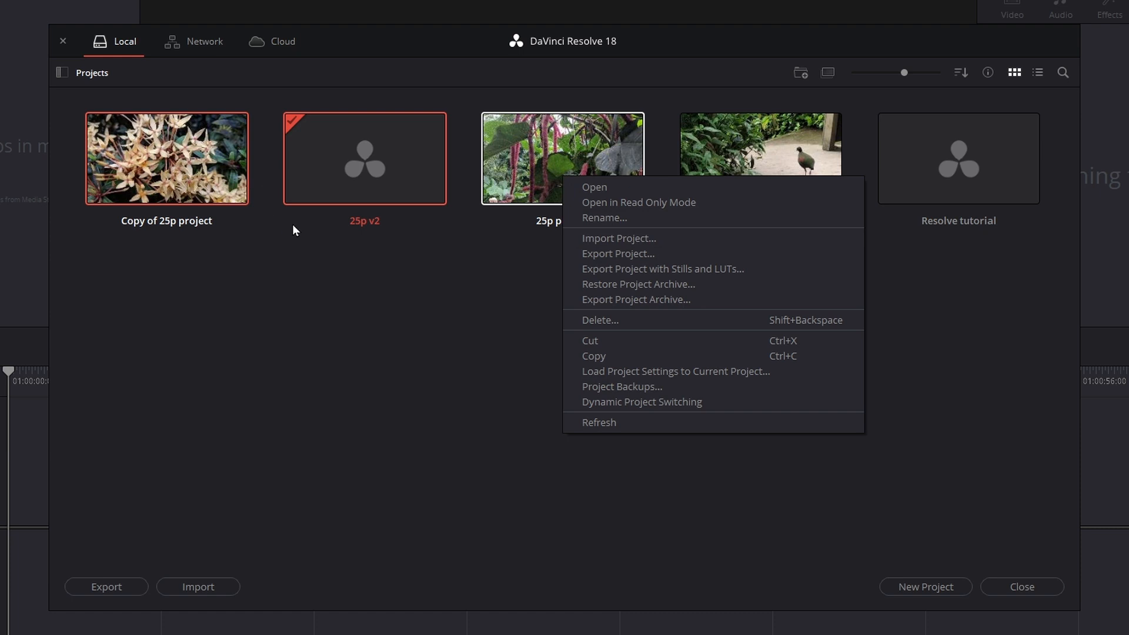
pyautogui.click(344, 318)
pyautogui.rightClick(559, 153)
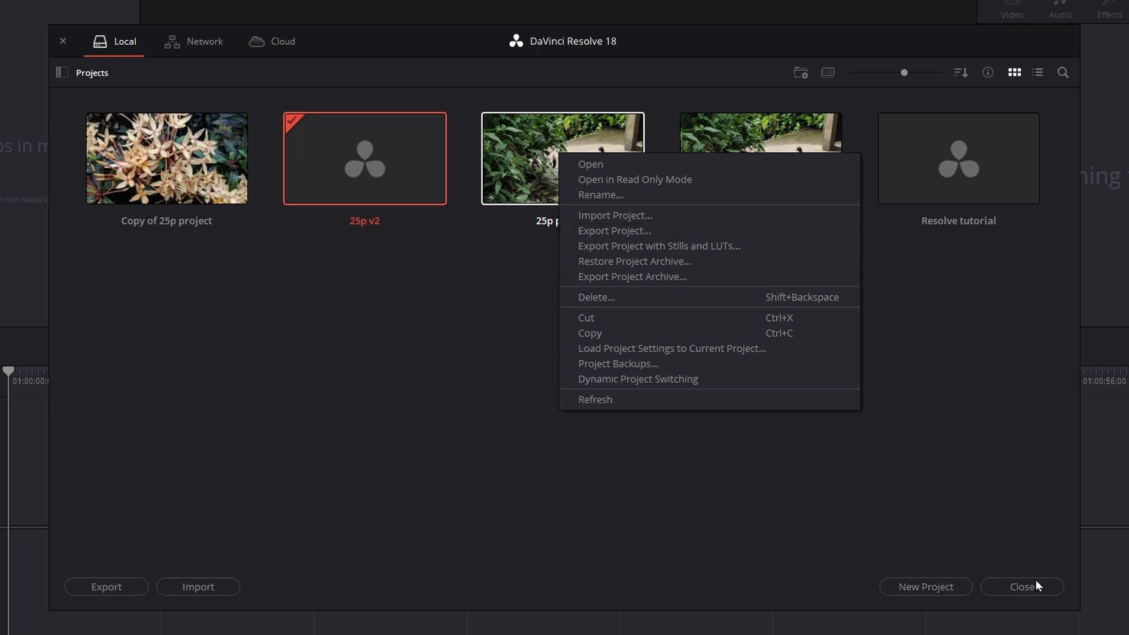
# Step: Close the Project Manager and open the Project Save and Load settings in the user preferences
pyautogui.click(1000, 584)
pyautogui.click(44, 21)
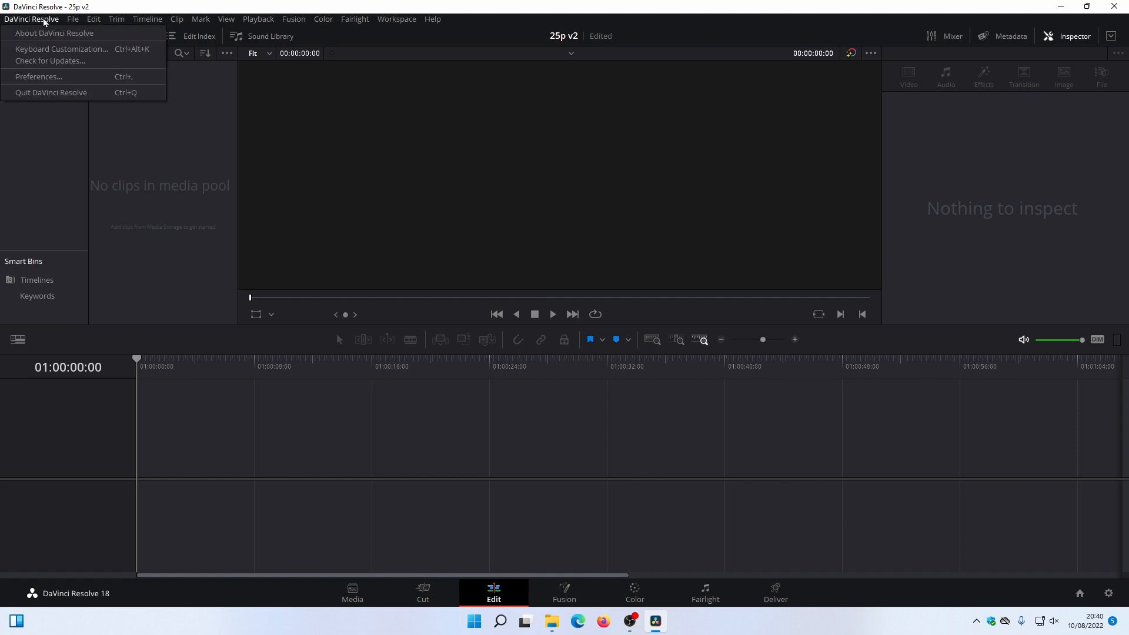
pyautogui.click(54, 77)
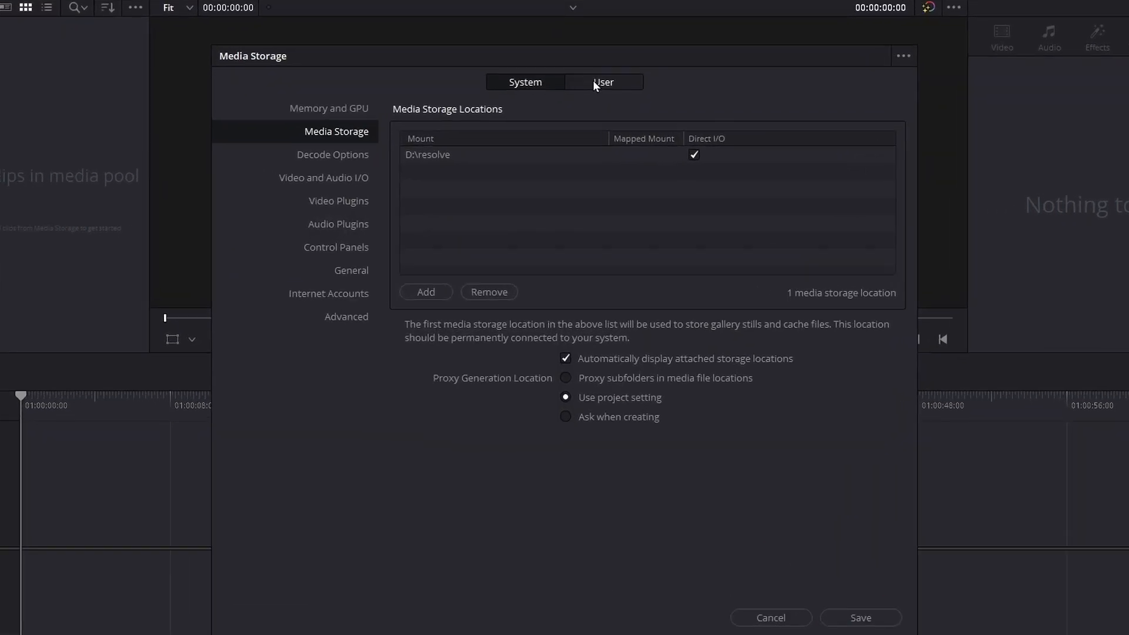
pyautogui.click(595, 111)
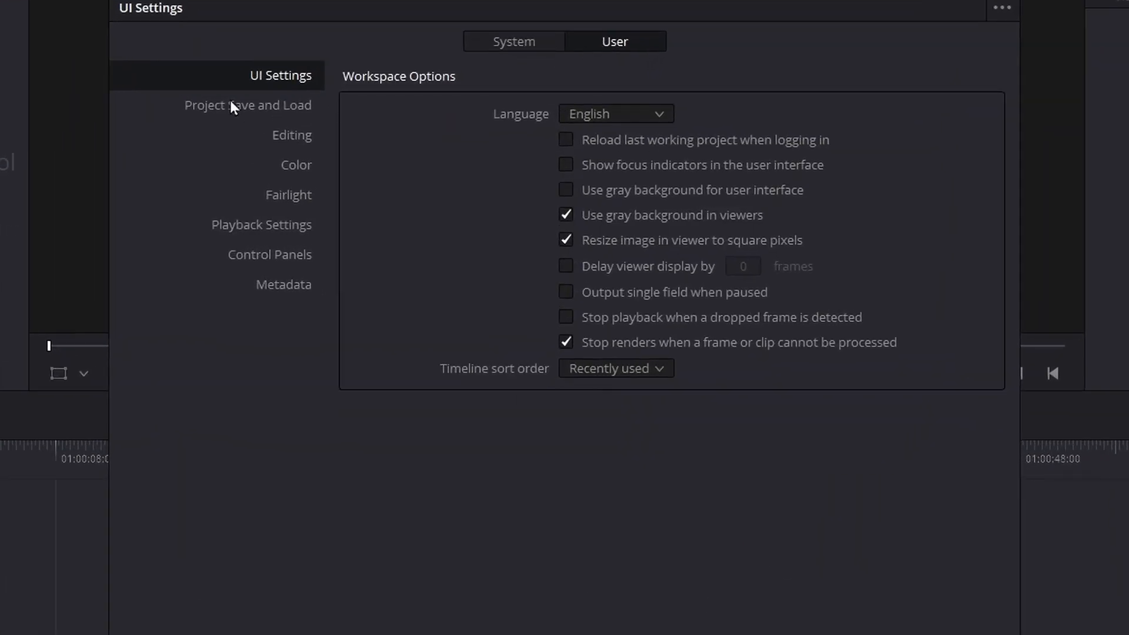
pyautogui.click(231, 103)
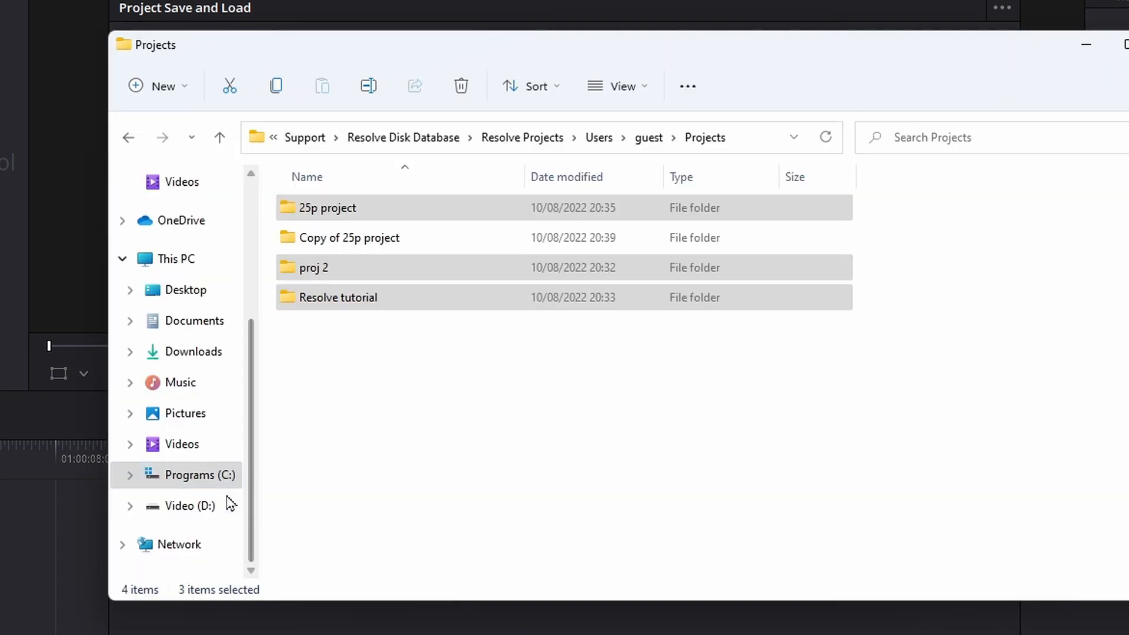
# Step: Switch to File Explorer, inspect a project's folder in resolve\Resolve Project Backups on drive D, and return to Resolve to close the preferences
pyautogui.click(224, 504)
pyautogui.doubleClick(353, 266)
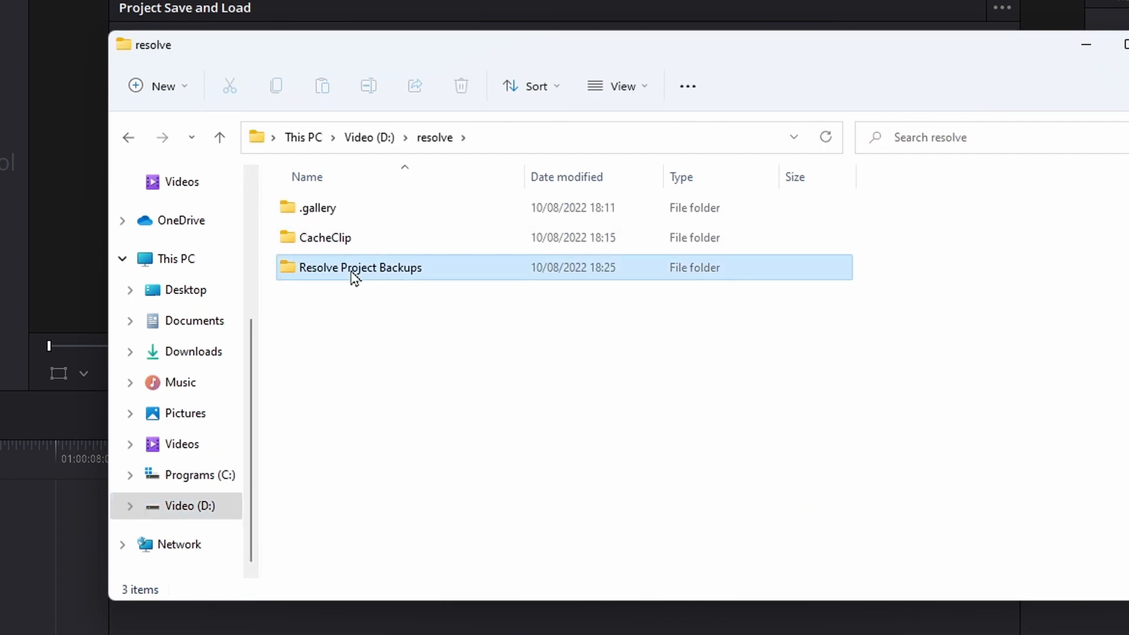
pyautogui.doubleClick(353, 272)
pyautogui.click(426, 141)
pyautogui.doubleClick(421, 255)
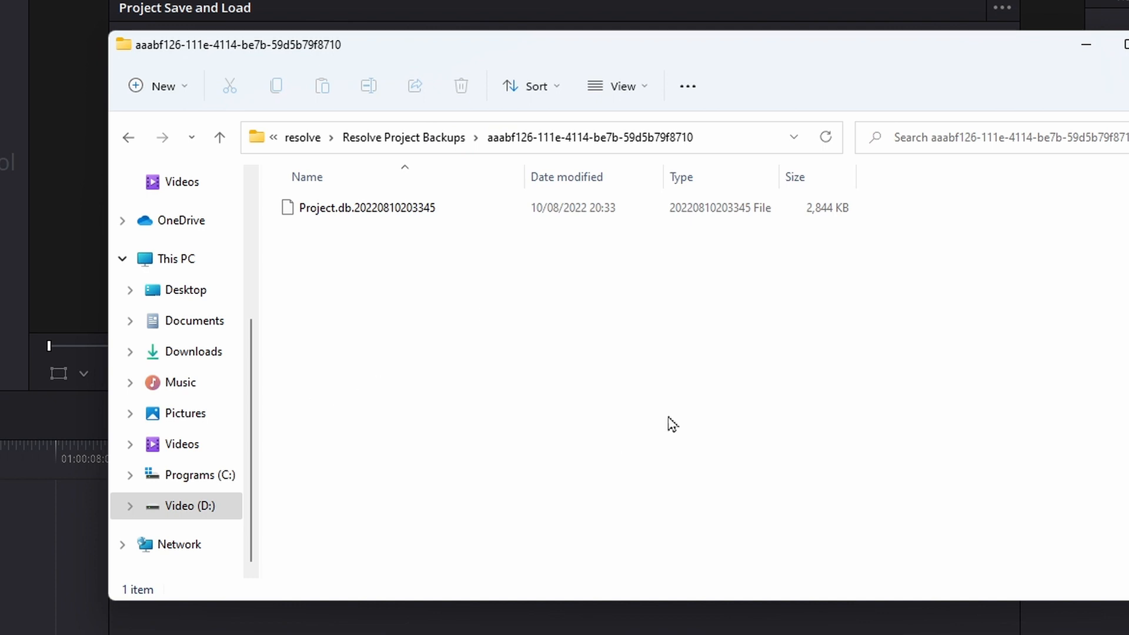
pyautogui.click(302, 137)
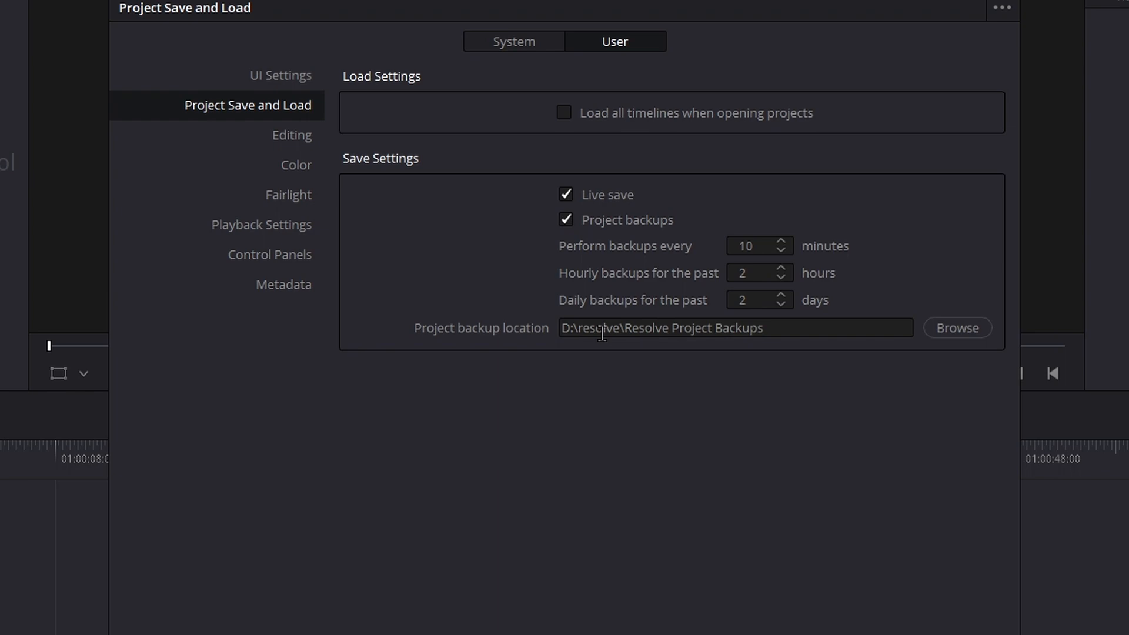
pyautogui.click(726, 534)
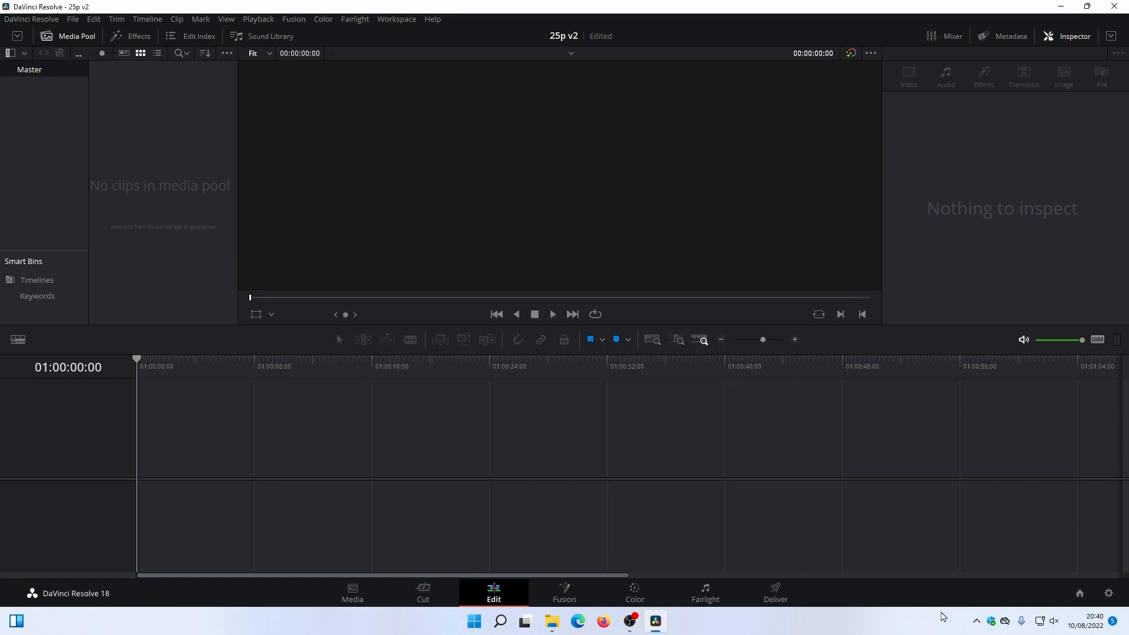
# Step: Export 25p project from the Project Manager again, replacing the existing 25p project.drp in the backup folder
pyautogui.click(1079, 593)
pyautogui.rightClick(559, 223)
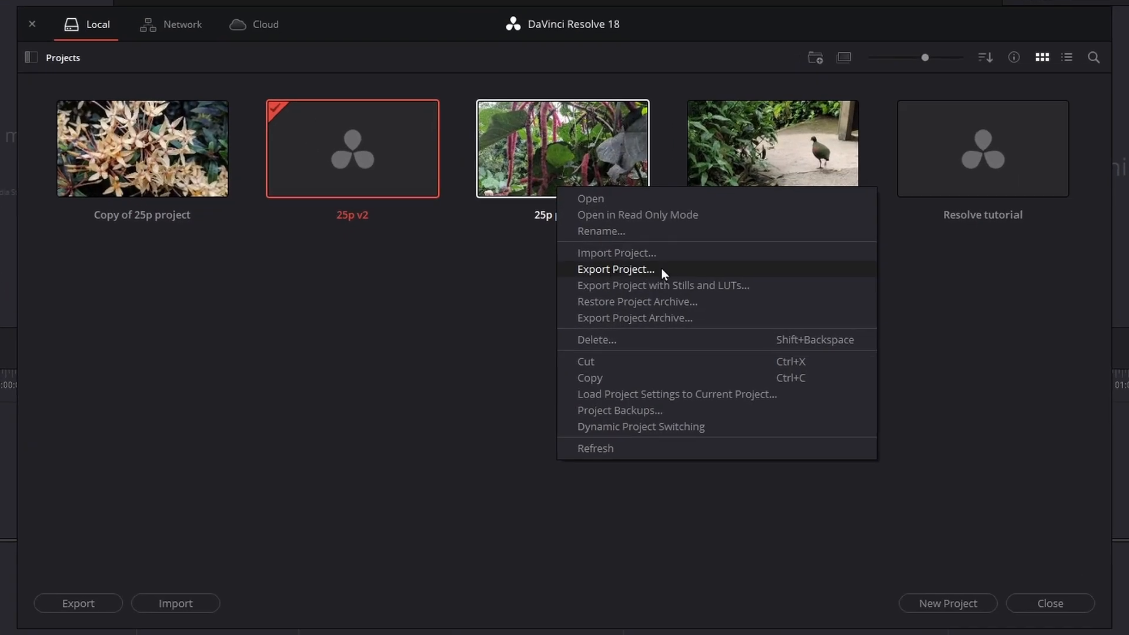
pyautogui.click(643, 270)
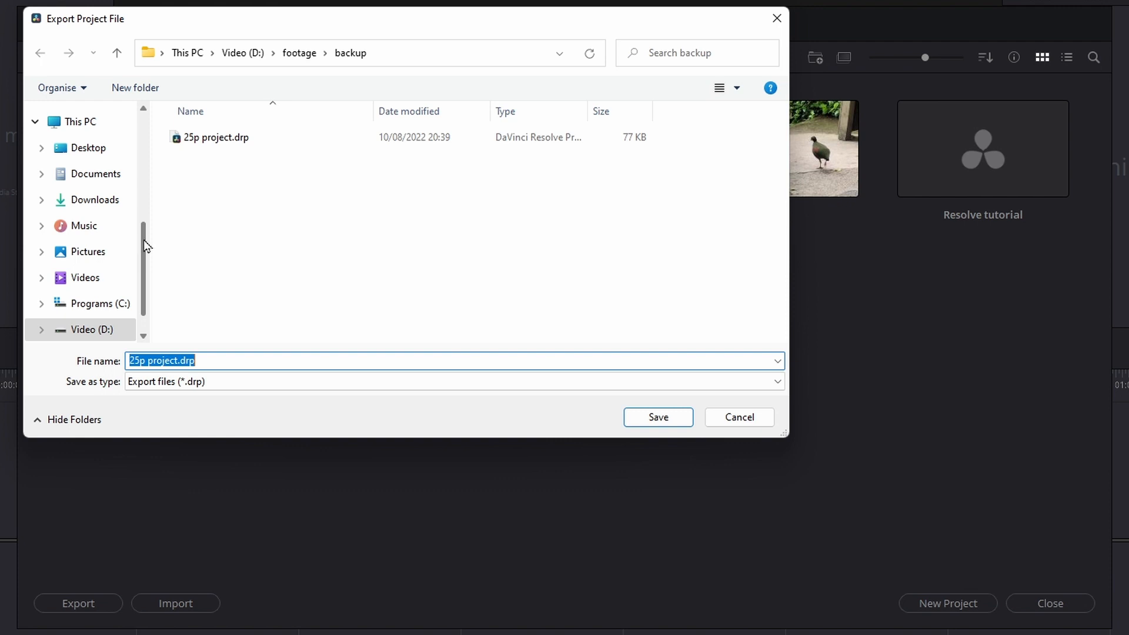
pyautogui.click(653, 419)
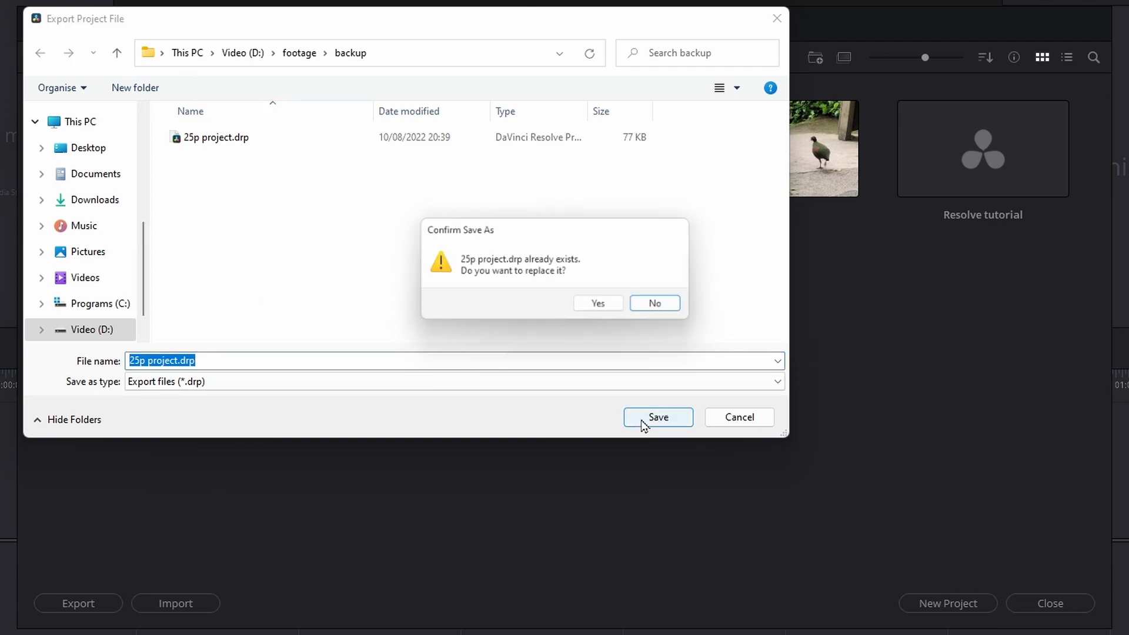
pyautogui.click(614, 303)
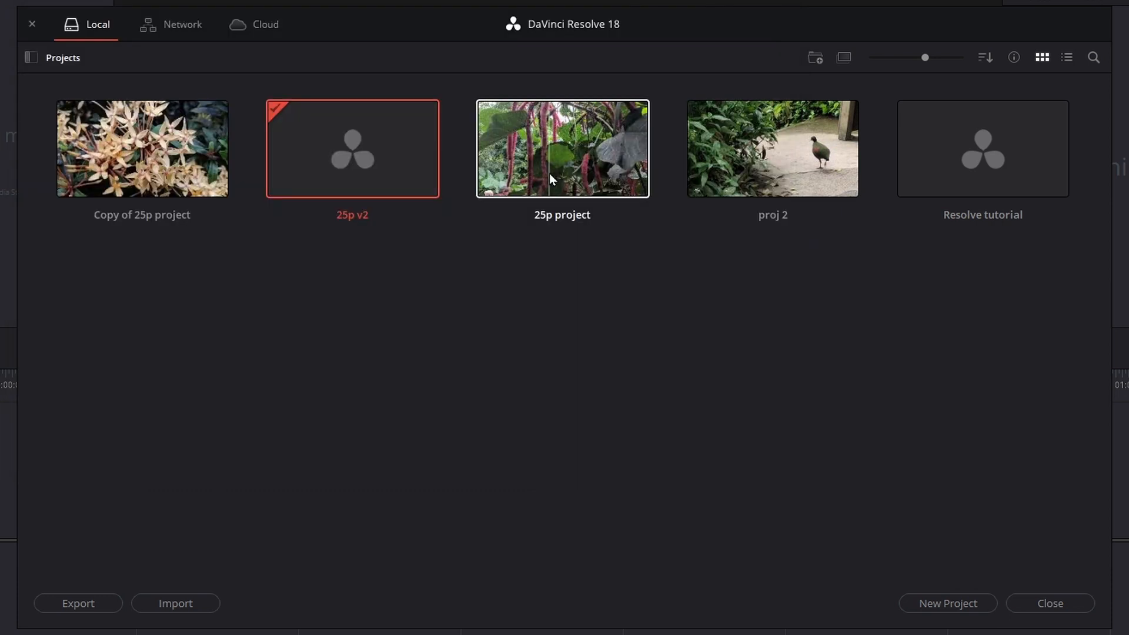
# Step: View the list of automatic project backups for 25p project and close it
pyautogui.rightClick(566, 144)
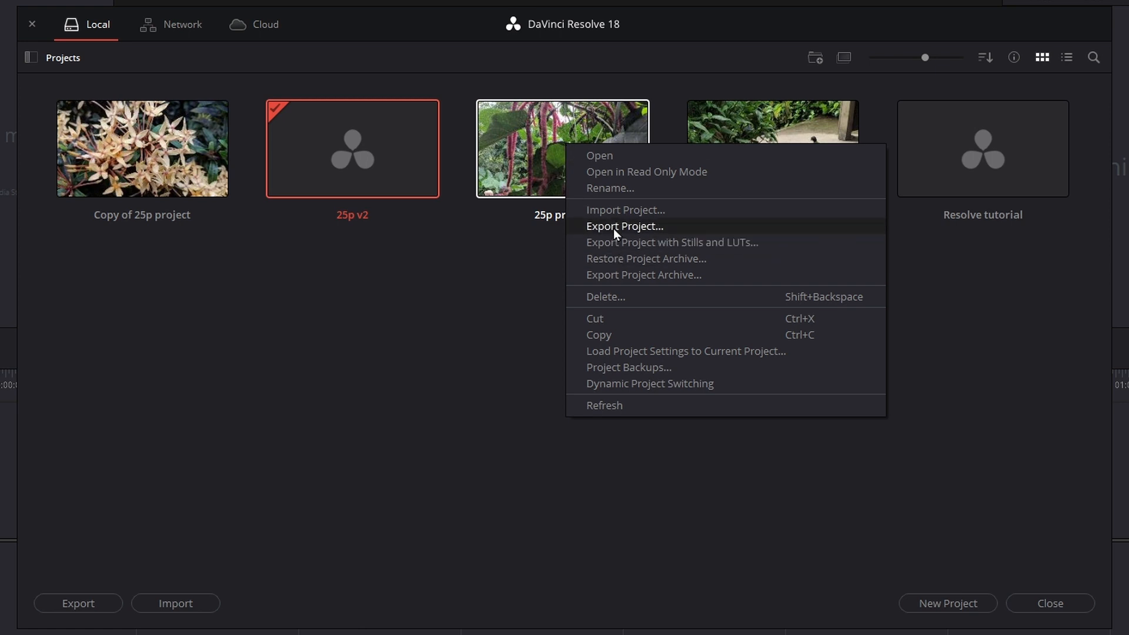
pyautogui.click(614, 367)
pyautogui.click(433, 160)
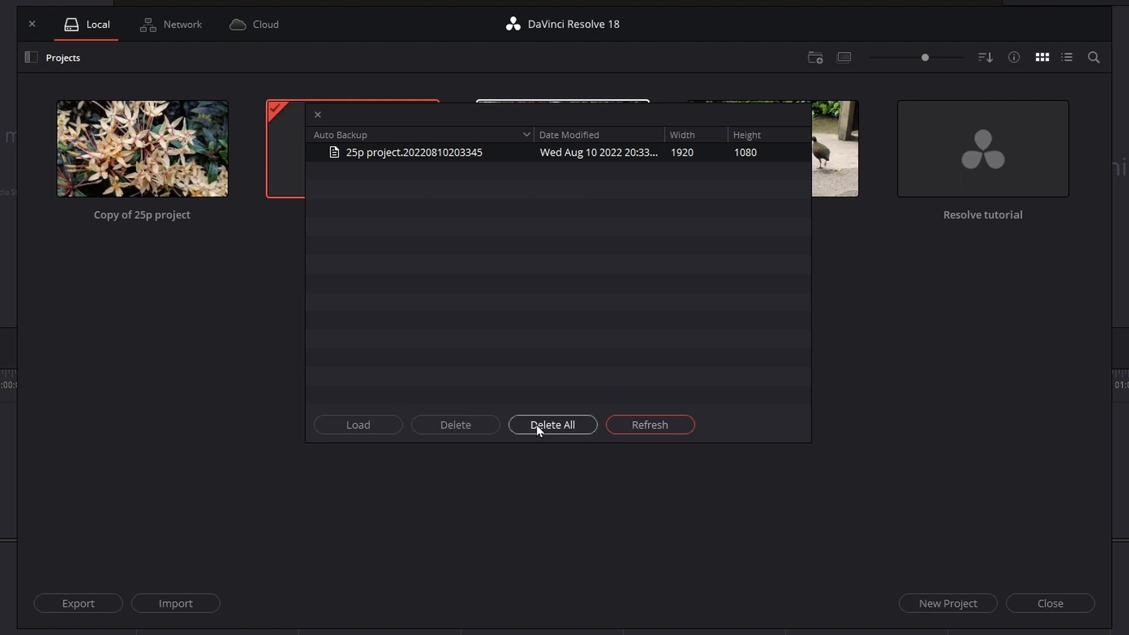
pyautogui.click(317, 114)
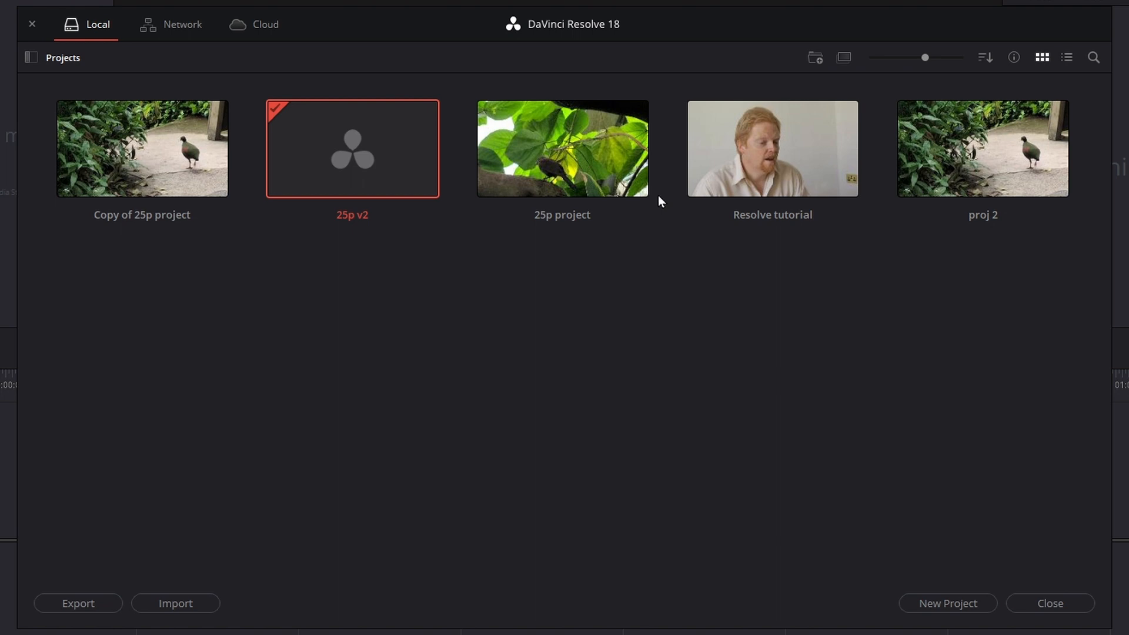
# Step: Enable Dynamic Project Switching in the Project Manager and open the Resolve tutorial project
pyautogui.rightClick(605, 314)
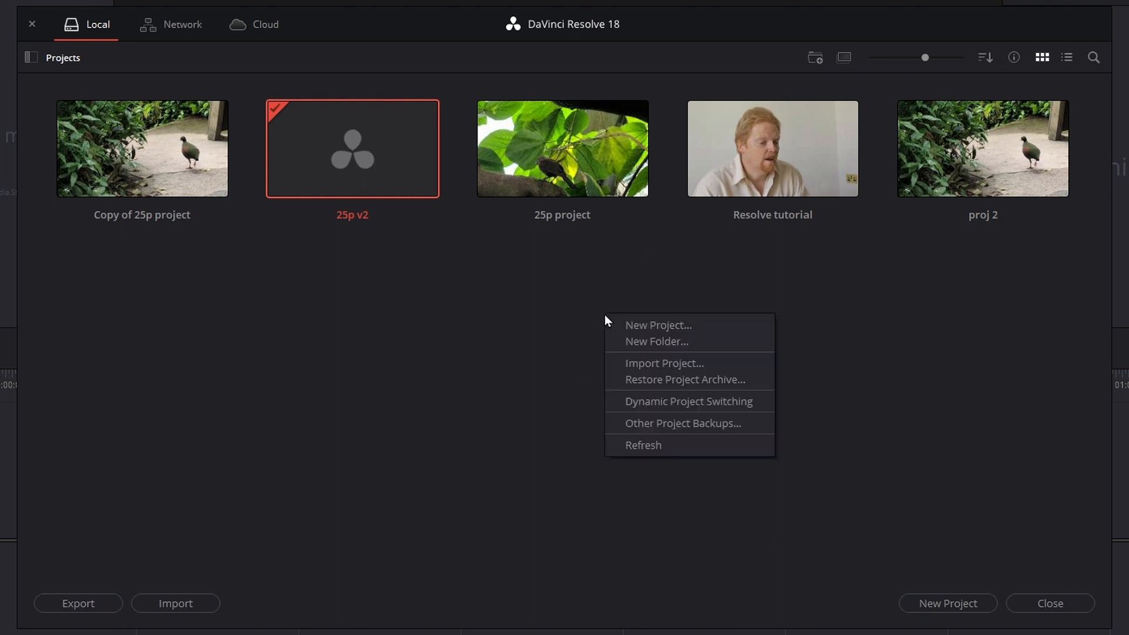
pyautogui.click(684, 401)
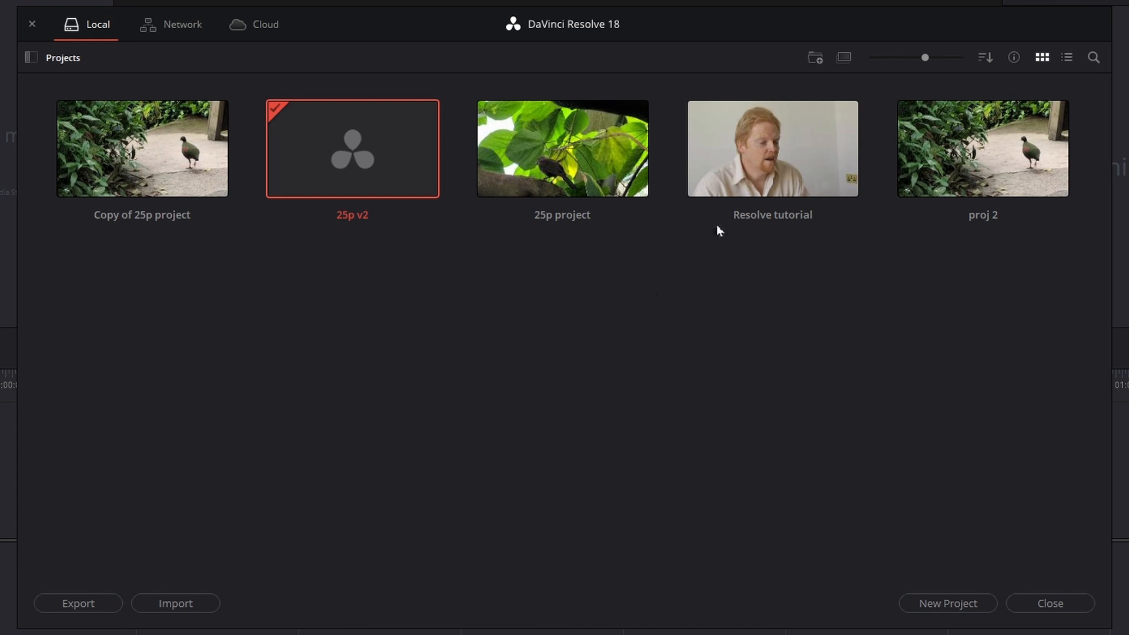
pyautogui.doubleClick(745, 174)
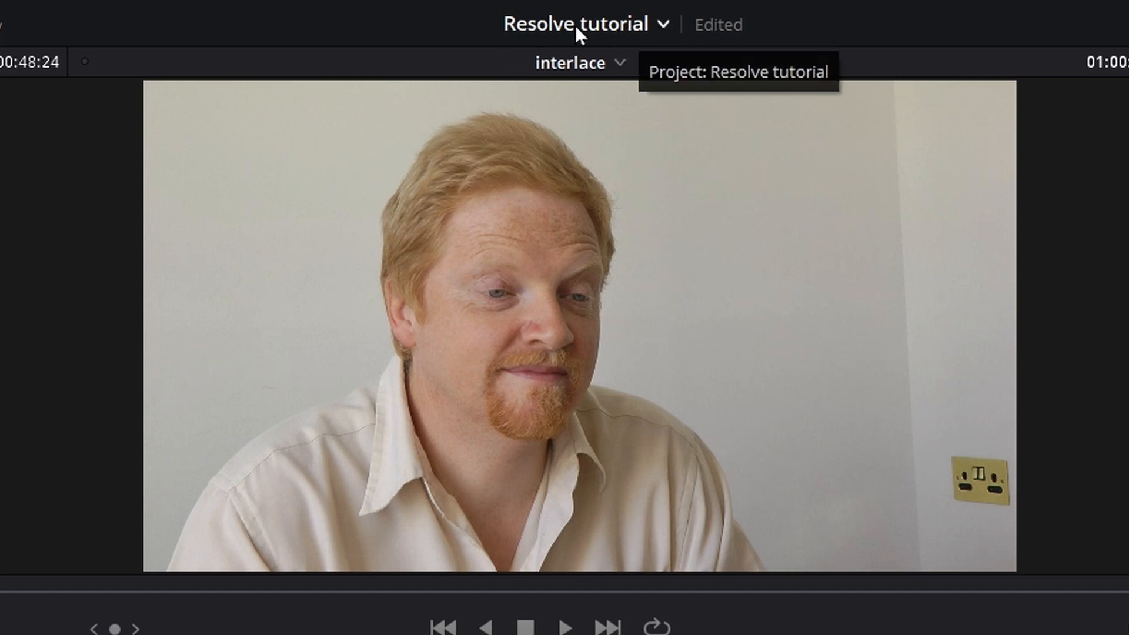
# Step: Switch from the Resolve tutorial project to 25p v2 and back to Resolve tutorial using dynamic project switching
pyautogui.click(663, 26)
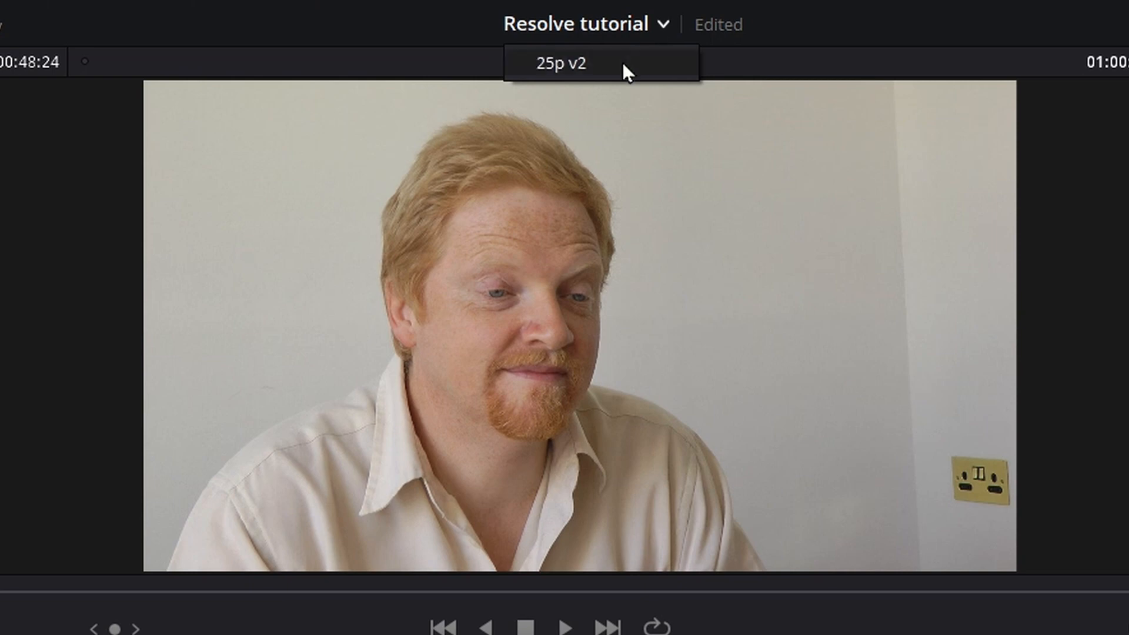
pyautogui.click(584, 61)
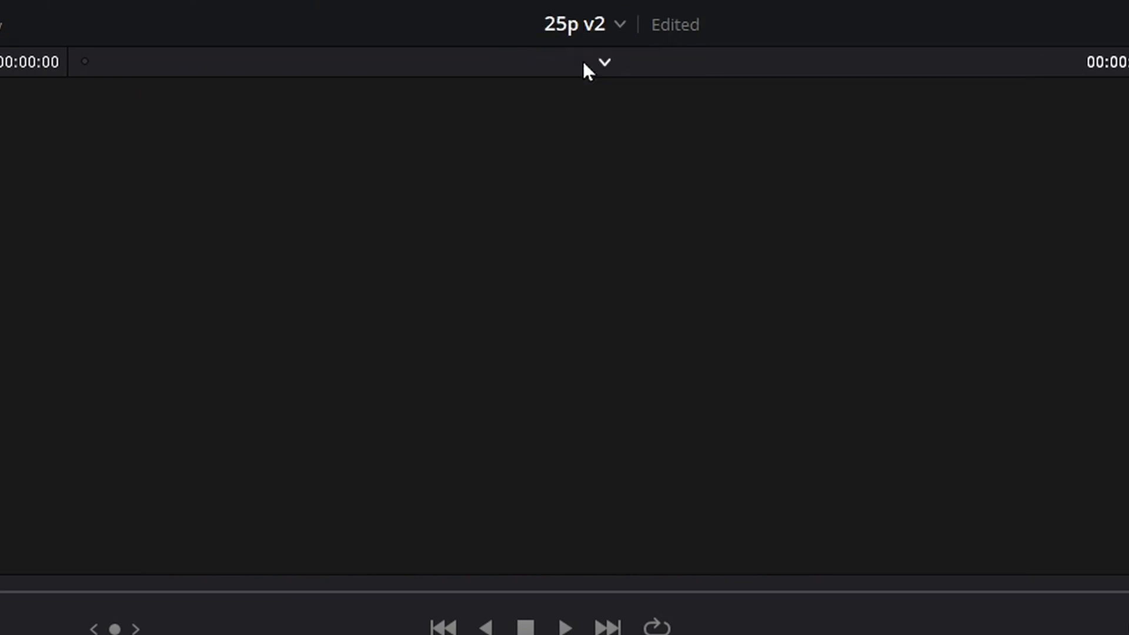
pyautogui.click(613, 29)
pyautogui.click(612, 54)
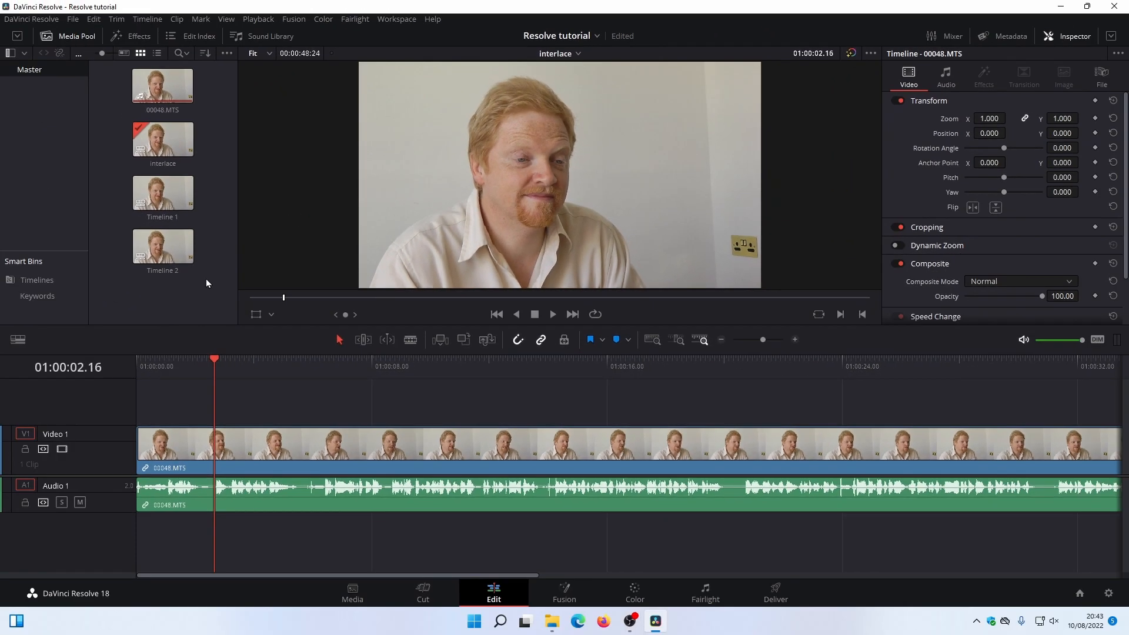
# Step: Select all four items in the Resolve tutorial project's media pool and switch to the 25p v2 project
pyautogui.moveTo(205, 278); pyautogui.dragTo(156, 87)
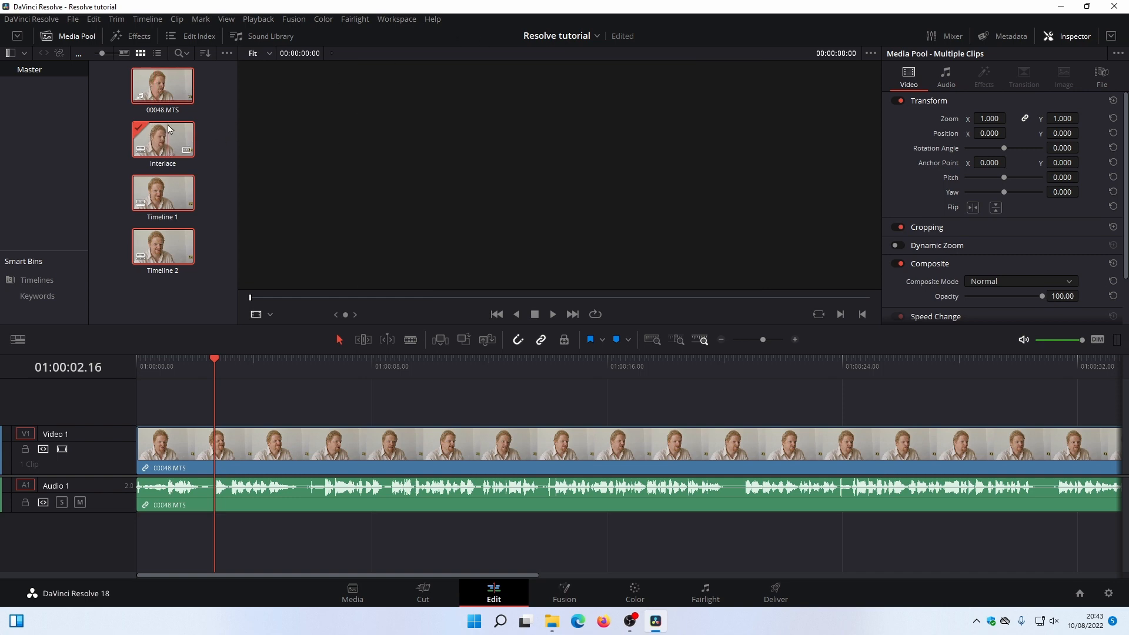
pyautogui.click(552, 36)
pyautogui.click(559, 56)
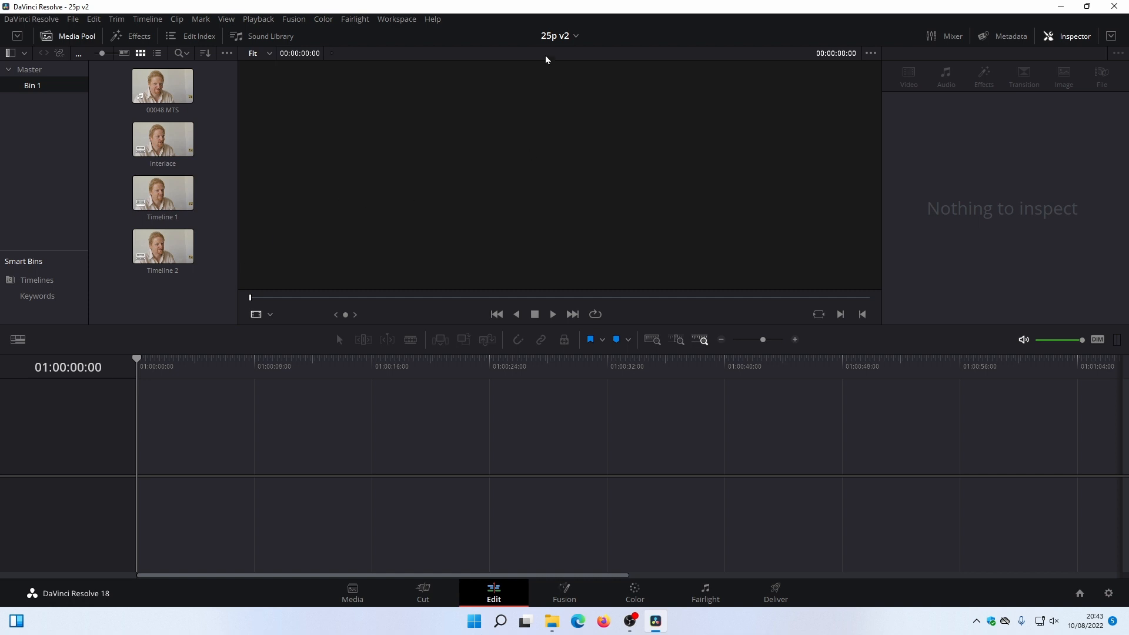
# Step: Switch back to the Resolve tutorial project and move the timeline playhead to about 01:00:05.11
pyautogui.click(574, 38)
pyautogui.click(73, 19)
pyautogui.click(326, 136)
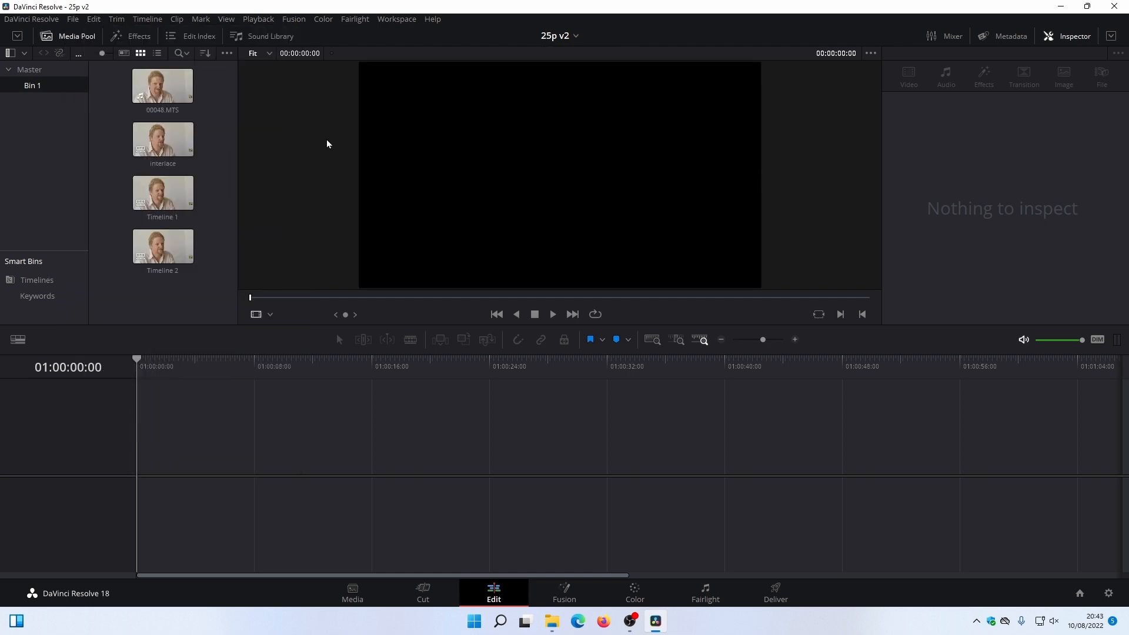
pyautogui.click(563, 37)
pyautogui.click(584, 65)
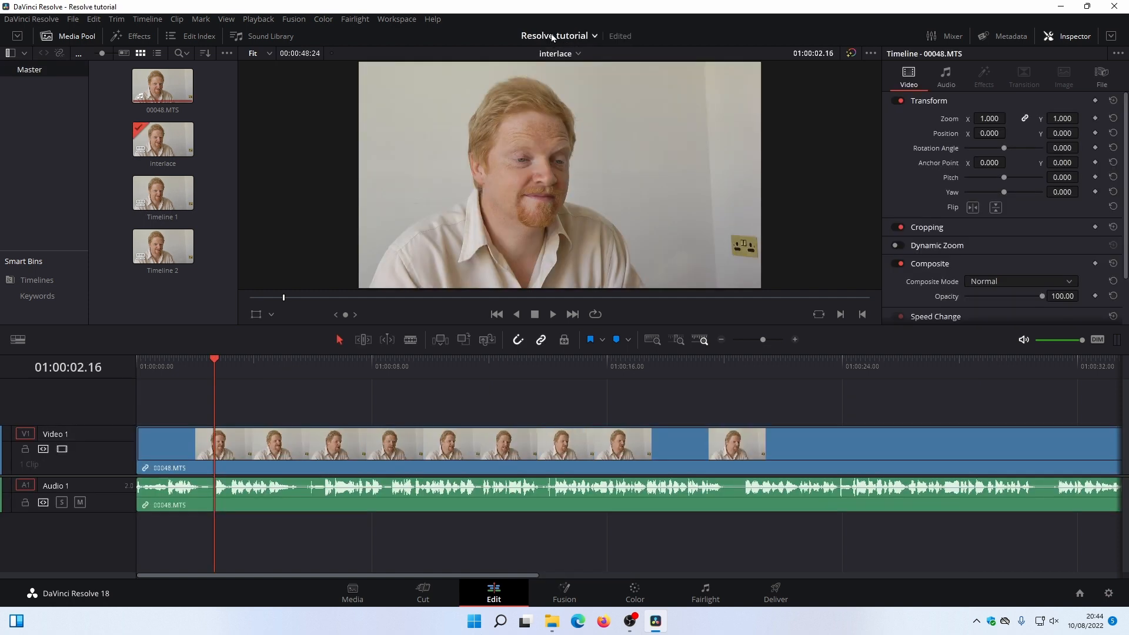
pyautogui.click(300, 366)
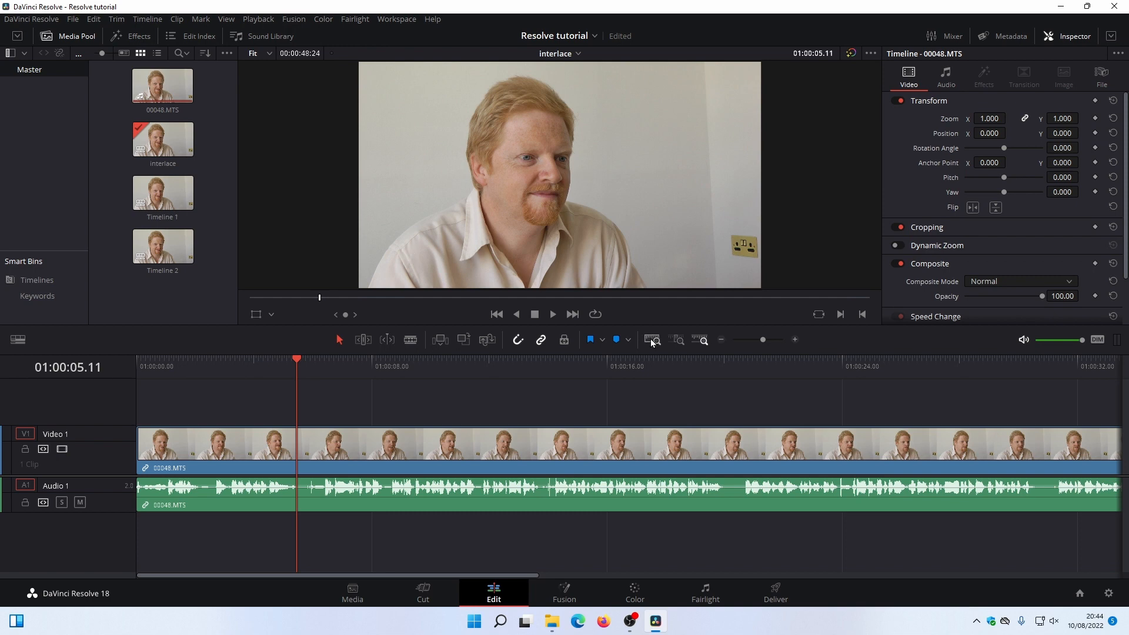
# Step: Disable Dynamic Project Switching in the Project Manager and close the manager
pyautogui.click(1079, 594)
pyautogui.rightClick(663, 303)
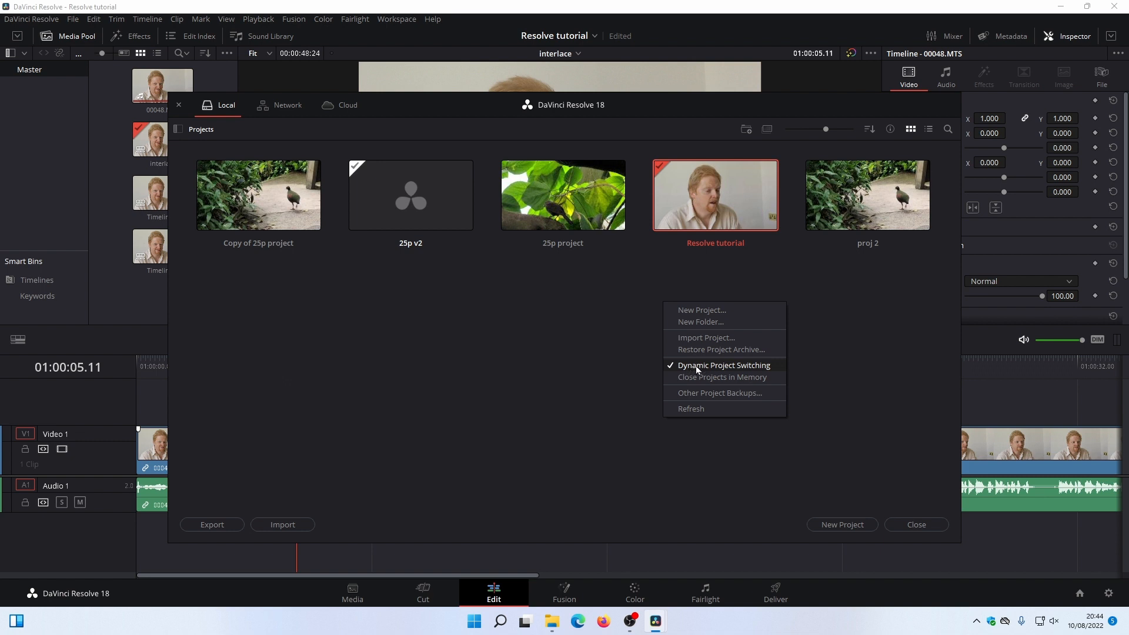
pyautogui.click(747, 366)
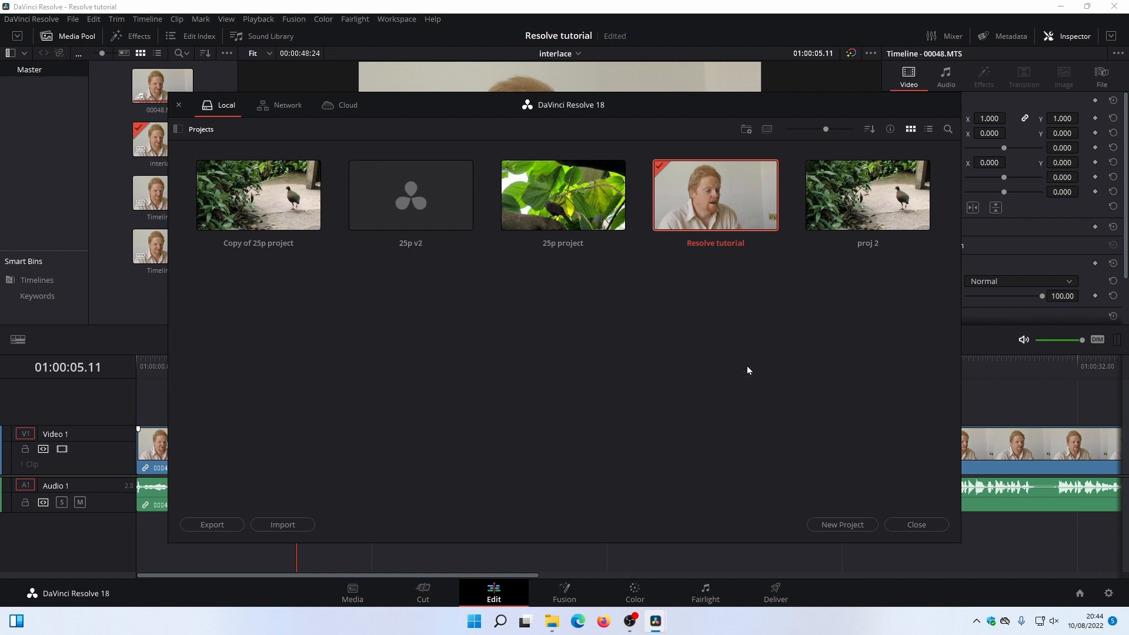
pyautogui.click(889, 522)
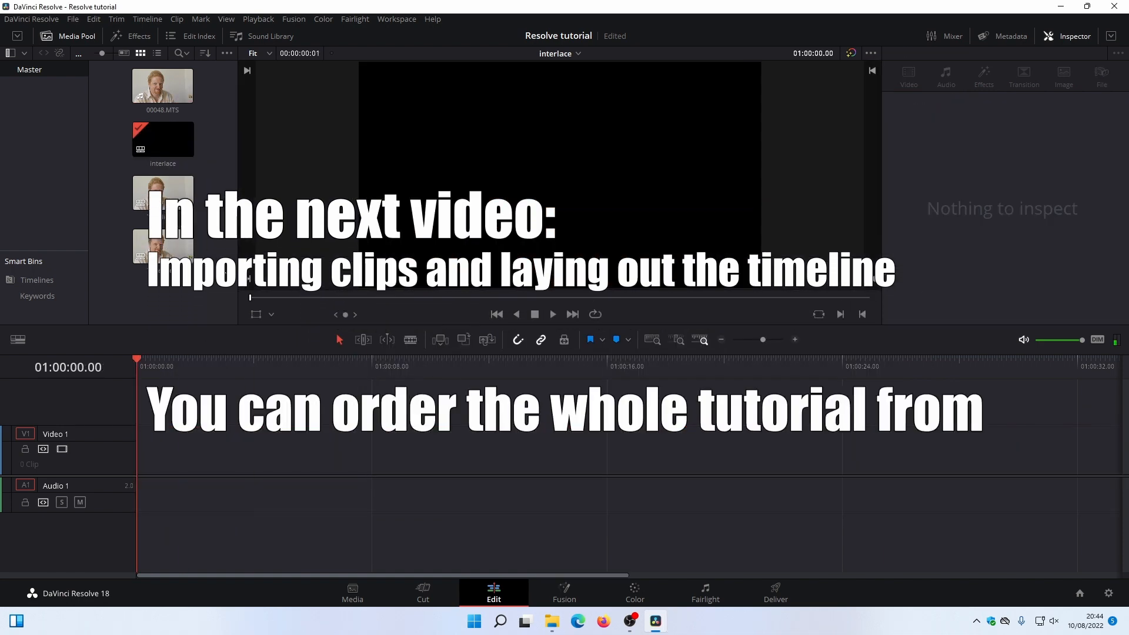
# Step: Delete the 00048.MTS clip and all three timelines from the Resolve tutorial project's media pool
pyautogui.moveTo(205, 288); pyautogui.dragTo(178, 99)
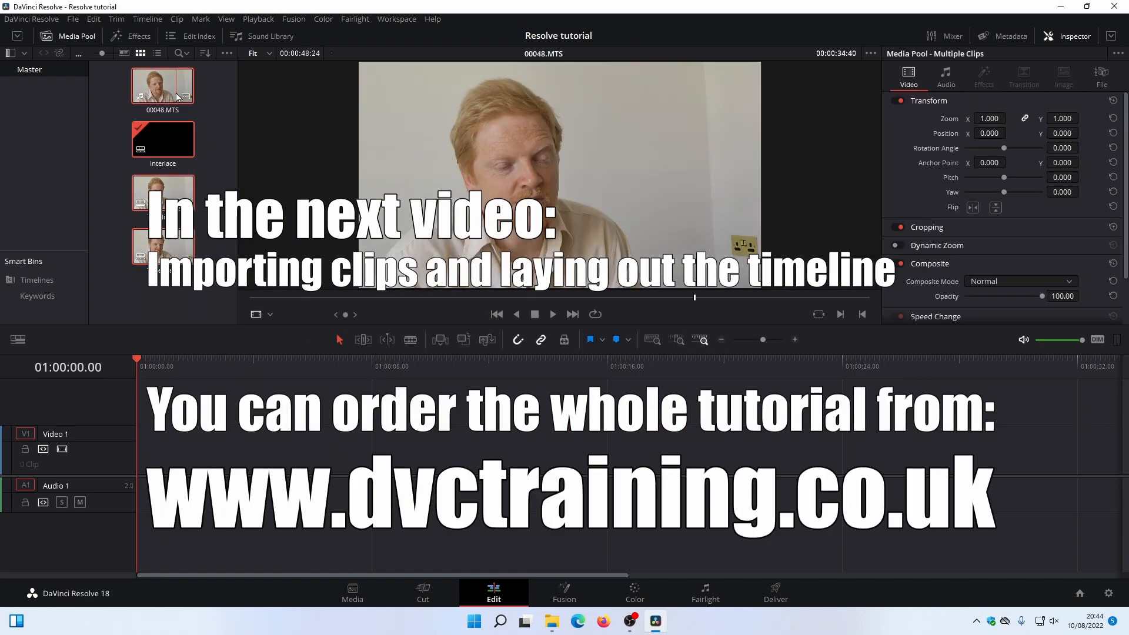
pyautogui.press('Delete')
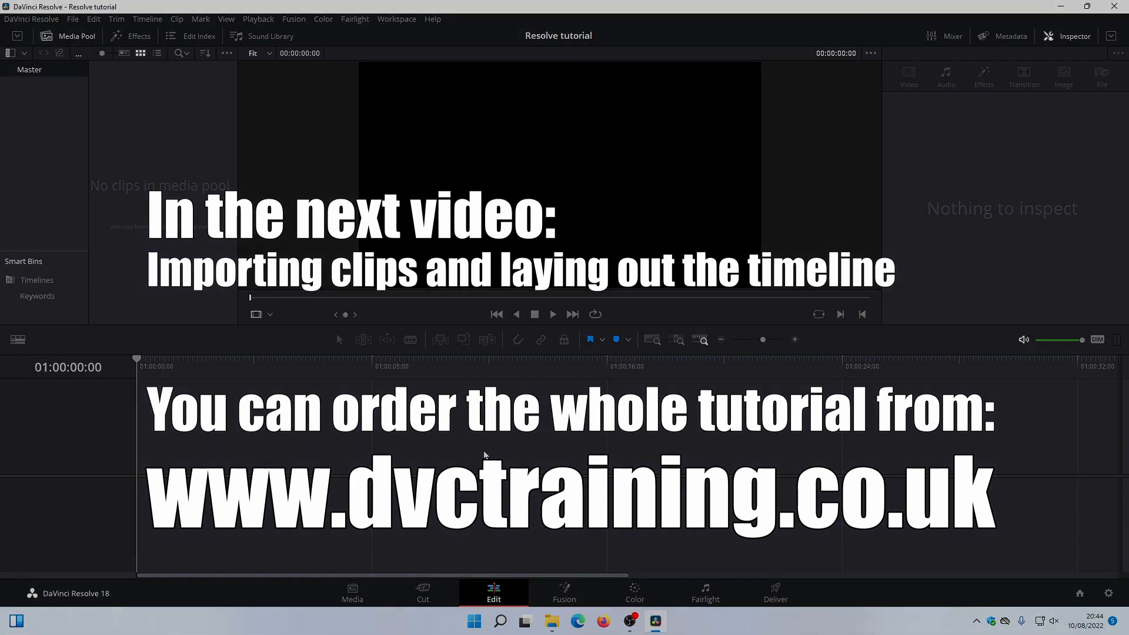